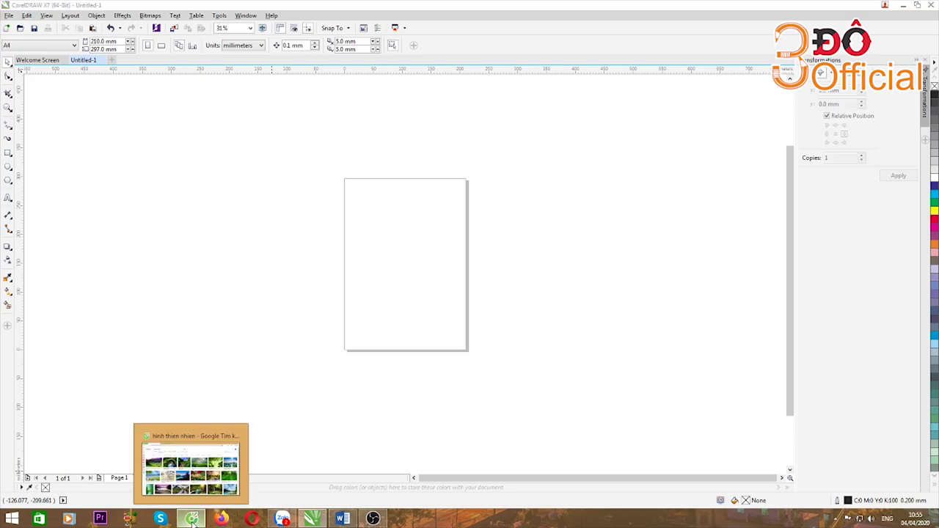
Step: Switch to the Cốc Cốc browser and filter the "hinh thien nhien" image results to the large size (Lớn)
left_click(191, 518)
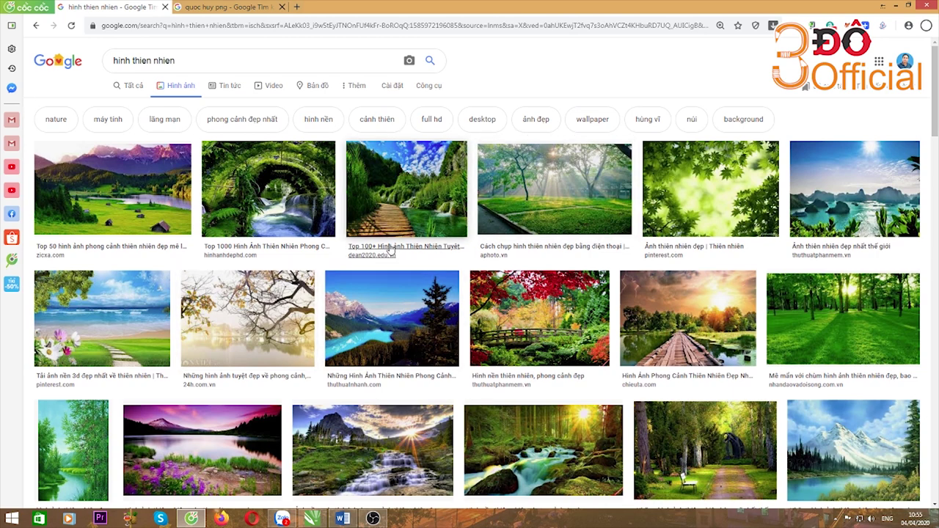
left_click(426, 87)
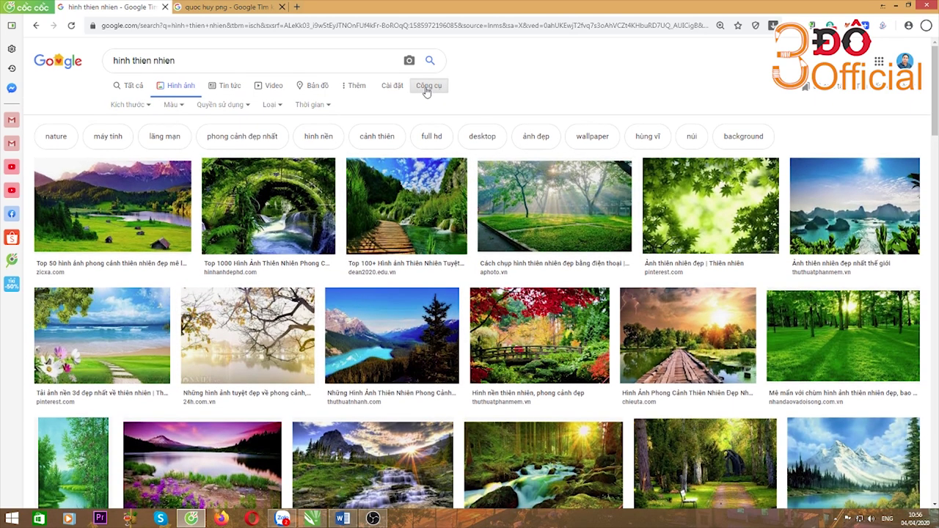
left_click(150, 107)
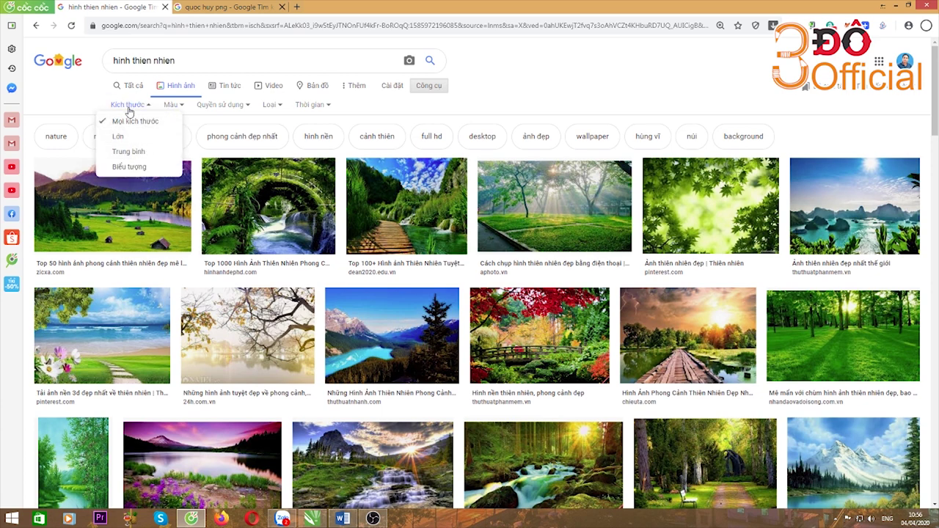
left_click(116, 138)
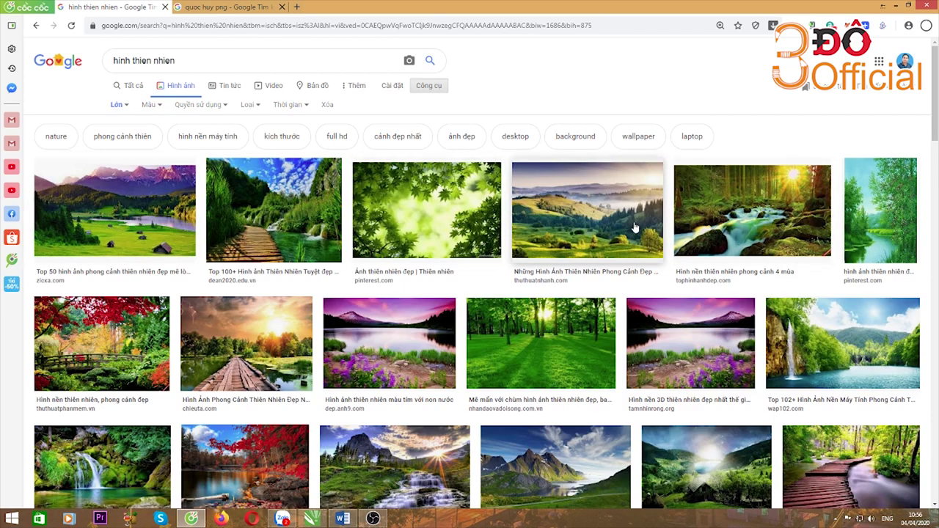
Step: Copy the mountain lake thumbnail from the image results, paste it into the CorelDRAW drawing and check its sharpness
right_click(112, 209)
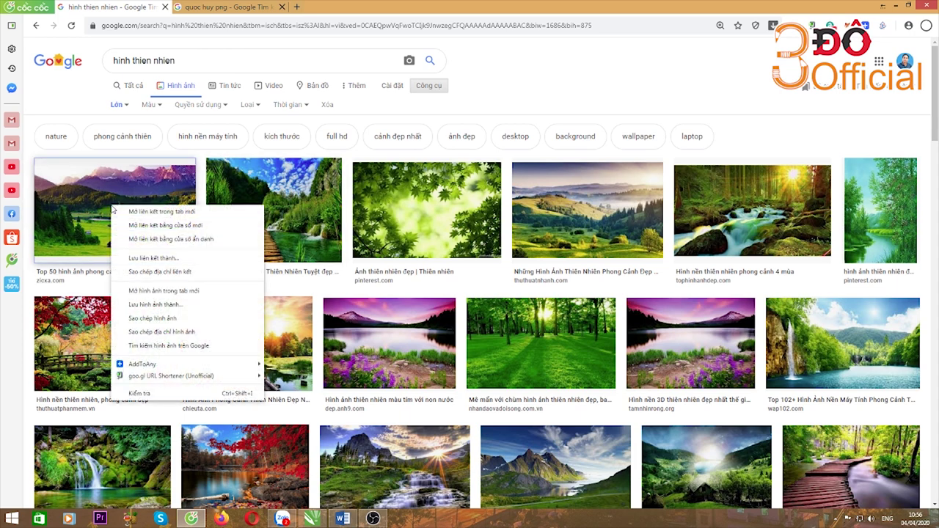
left_click(155, 319)
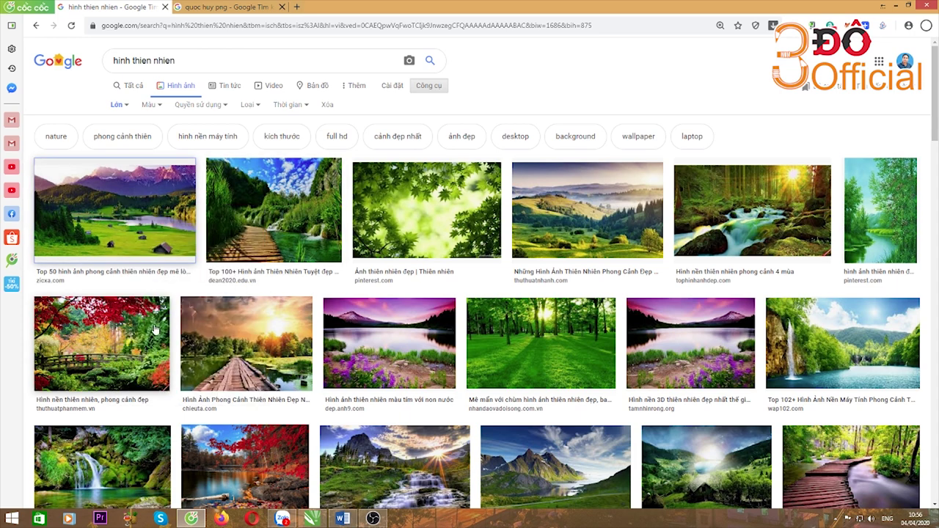
left_click(312, 518)
right_click(271, 191)
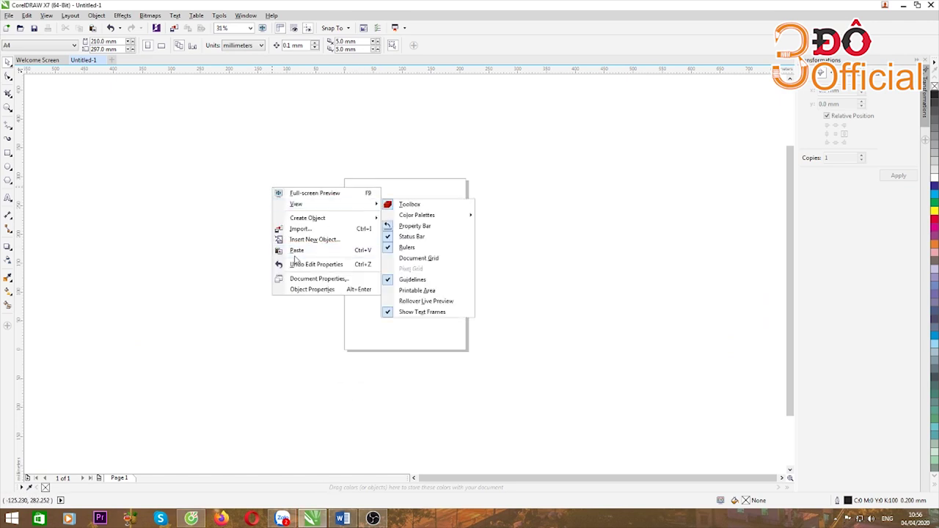
left_click(294, 252)
scroll(407, 269, "up", 3)
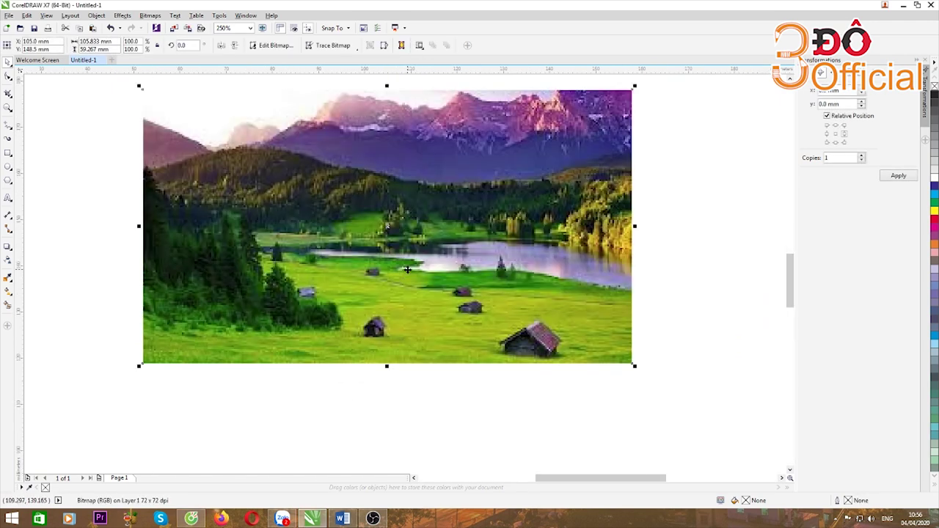
scroll(407, 270, "down", 1)
scroll(408, 269, "up", 2)
scroll(396, 258, "down", 1)
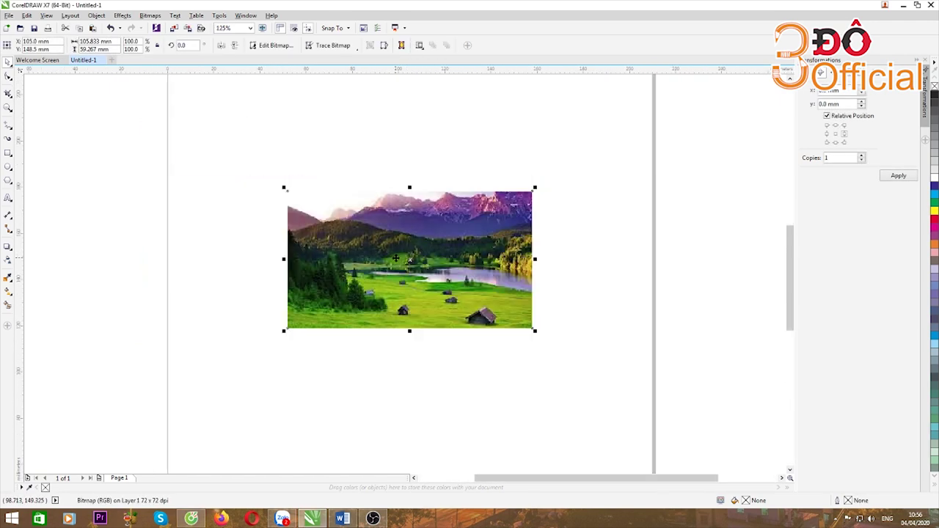
Step: Try pasting the mountain lake thumbnail from the browser into CorelDRAW again, and delete the low-quality picture
left_click(185, 522)
right_click(105, 214)
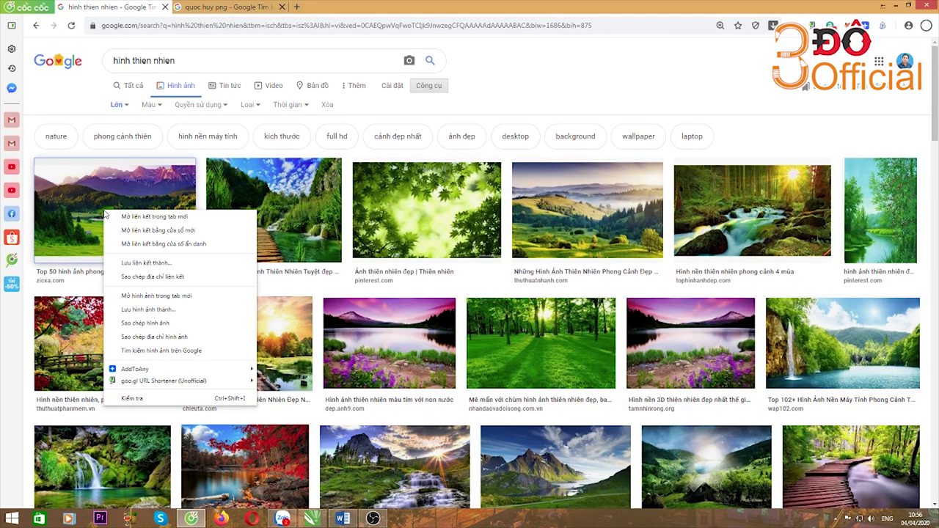
left_click(308, 481)
key("ctrl+v")
scroll(397, 269, "up", 2)
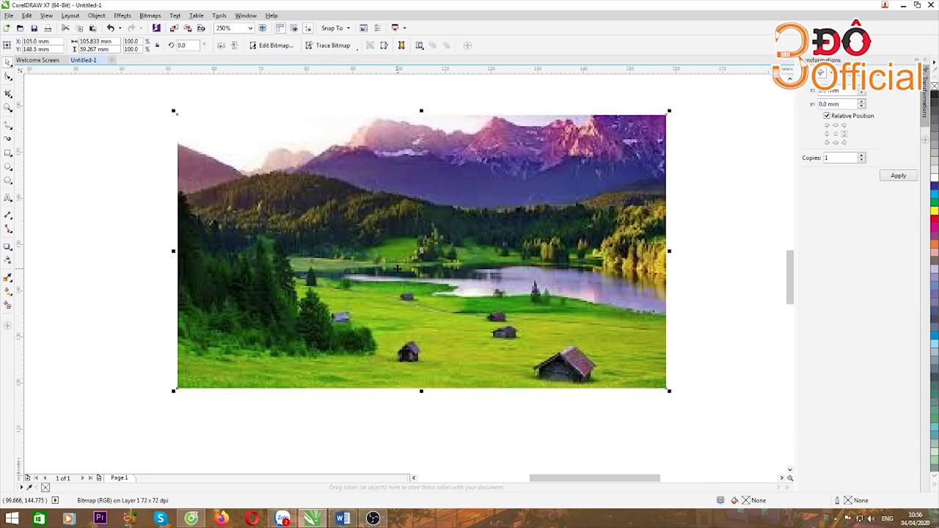
scroll(397, 268, "down", 2)
key("Delete")
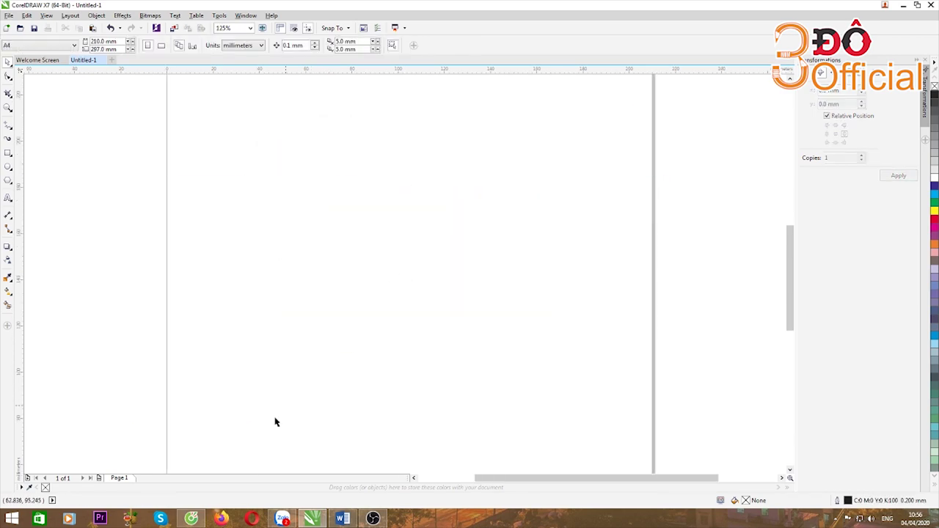
Step: Return to the browser and preview the mountain lake, red maple bridge and green forest images to compare their pixel dimensions
left_click(195, 469)
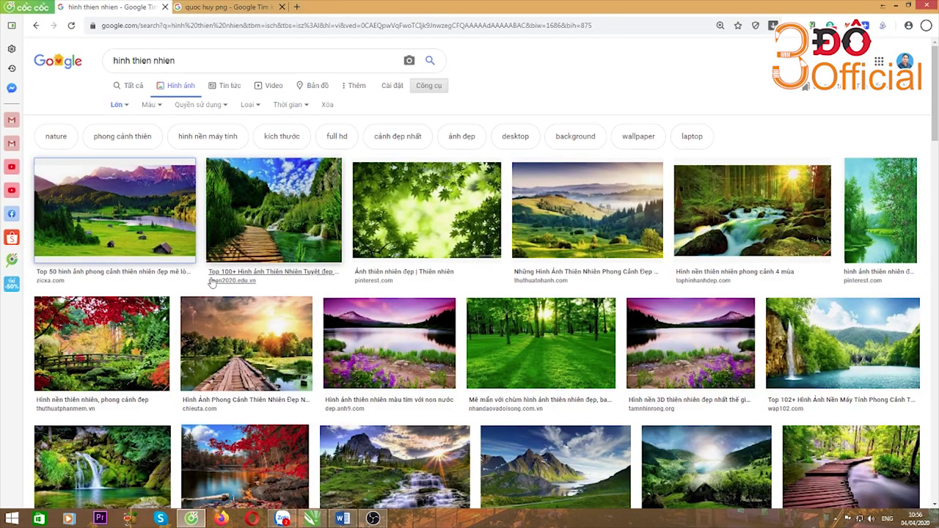
left_click(144, 234)
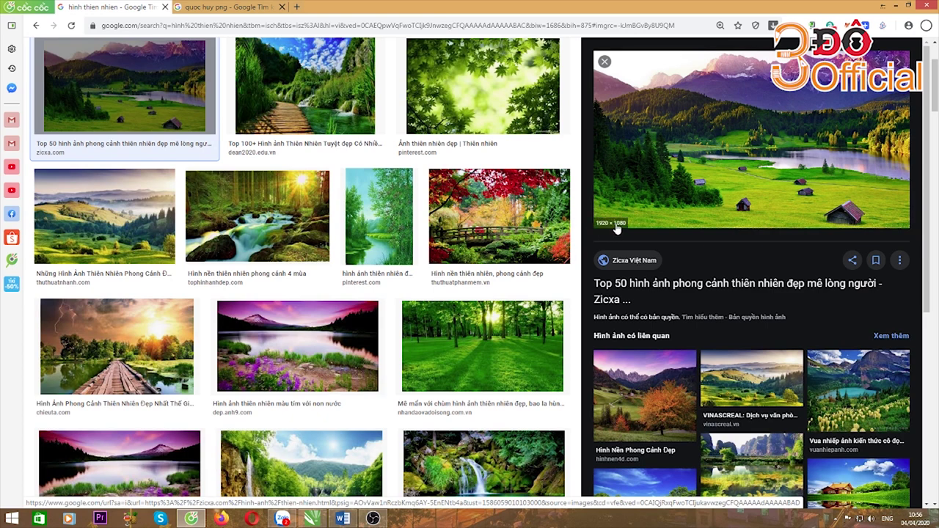
left_click(498, 216)
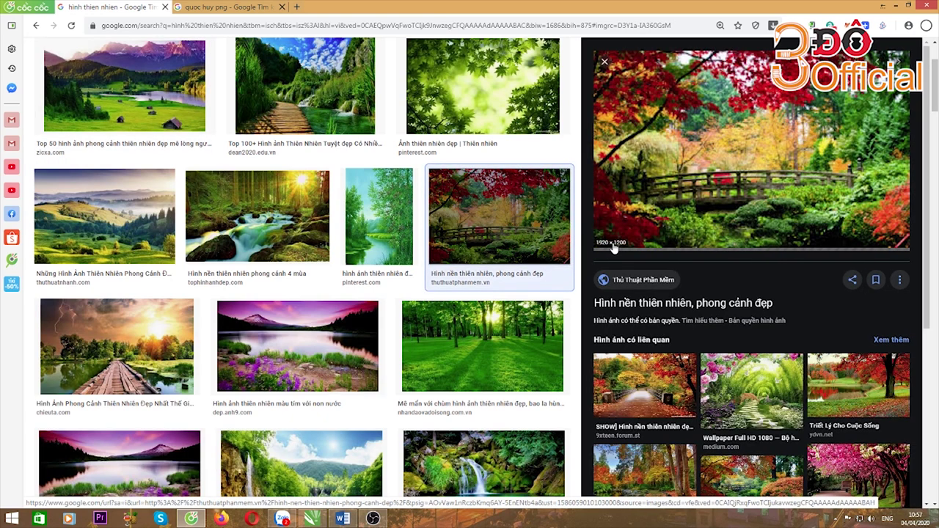
left_click(482, 345)
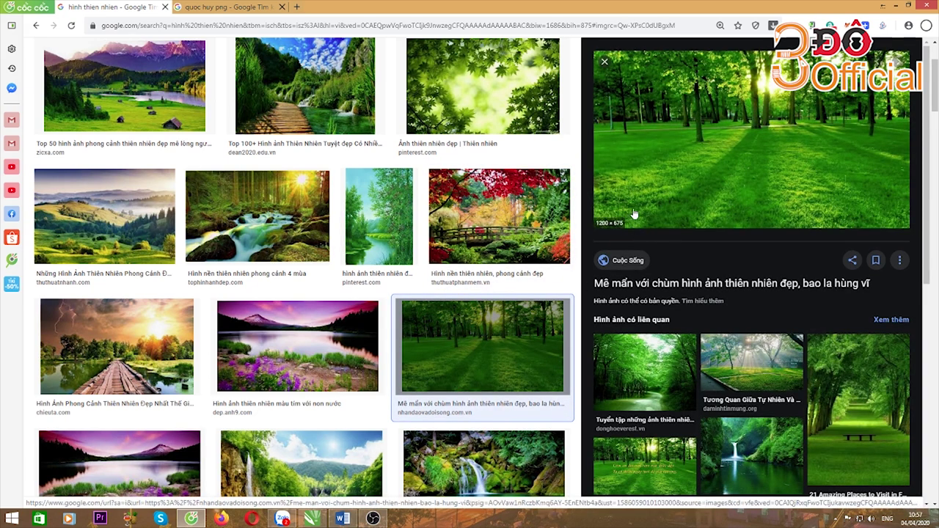
left_click(523, 234)
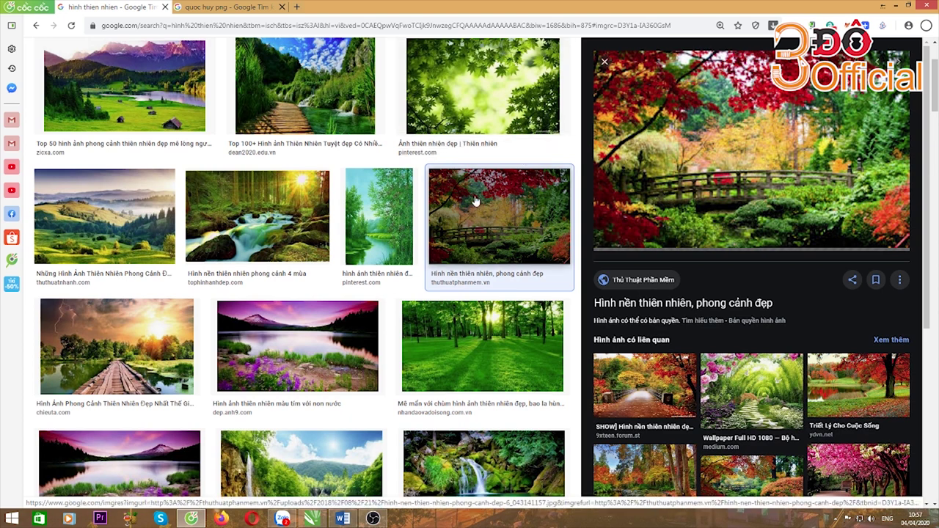
left_click(125, 88)
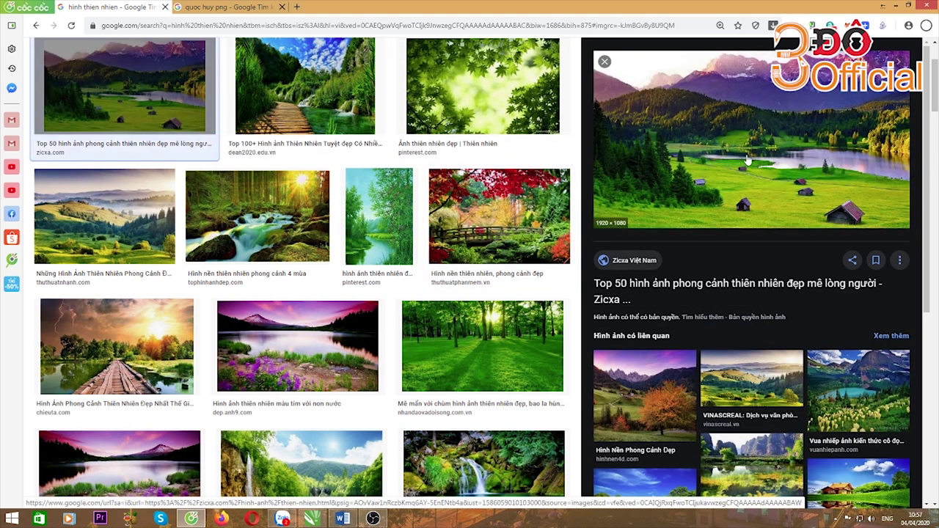
Step: Reset the image size filter to any size (Mọi kích thước) and preview the sunlit park image from aphoto.vn
scroll(728, 179, "up", 2)
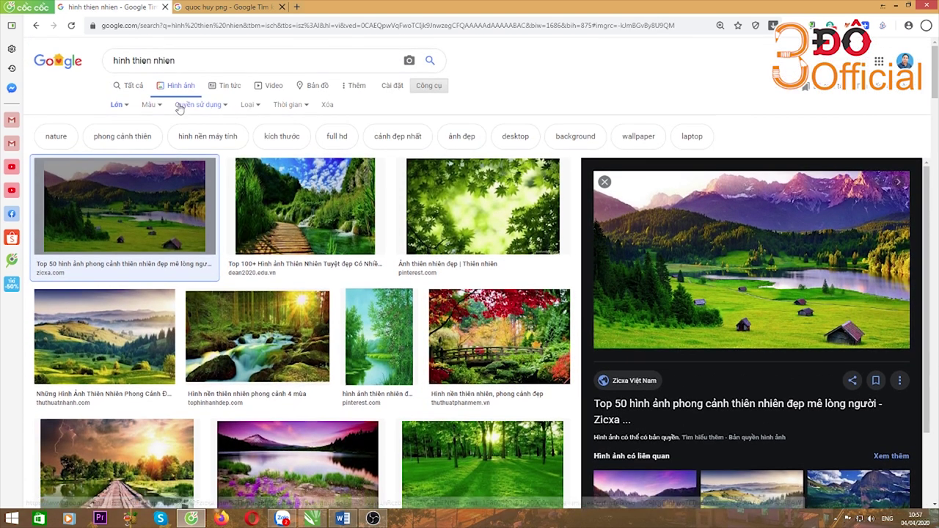
left_click(125, 108)
left_click(121, 120)
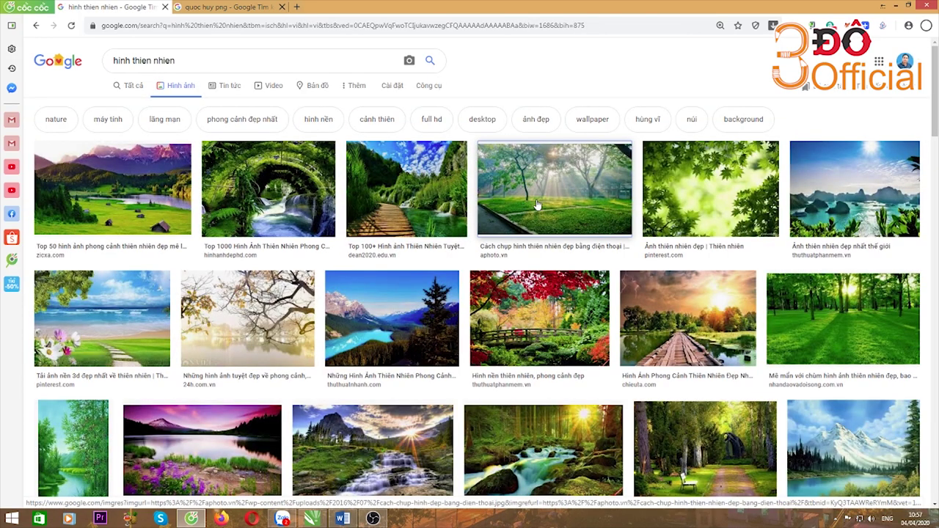
left_click(543, 205)
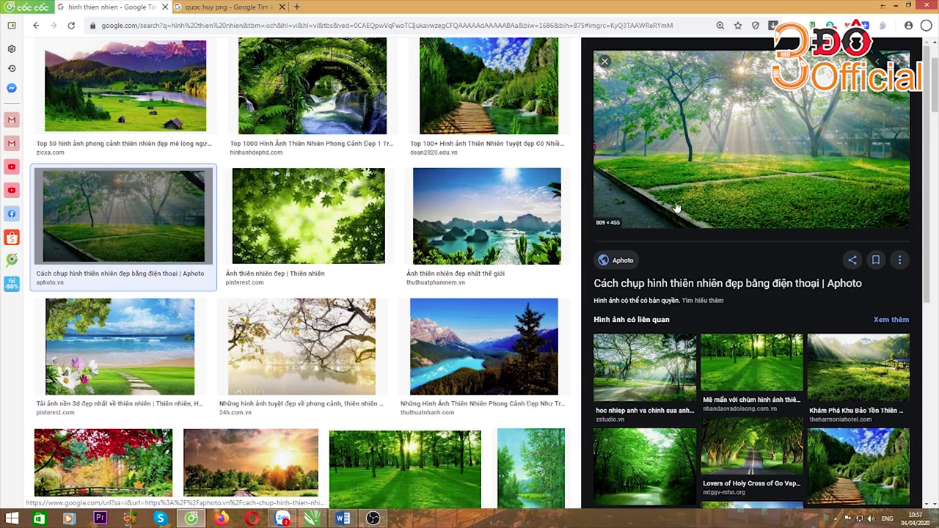
Step: Filter the nature image results to the large size (Lớn) again
scroll(677, 208, "up", 2)
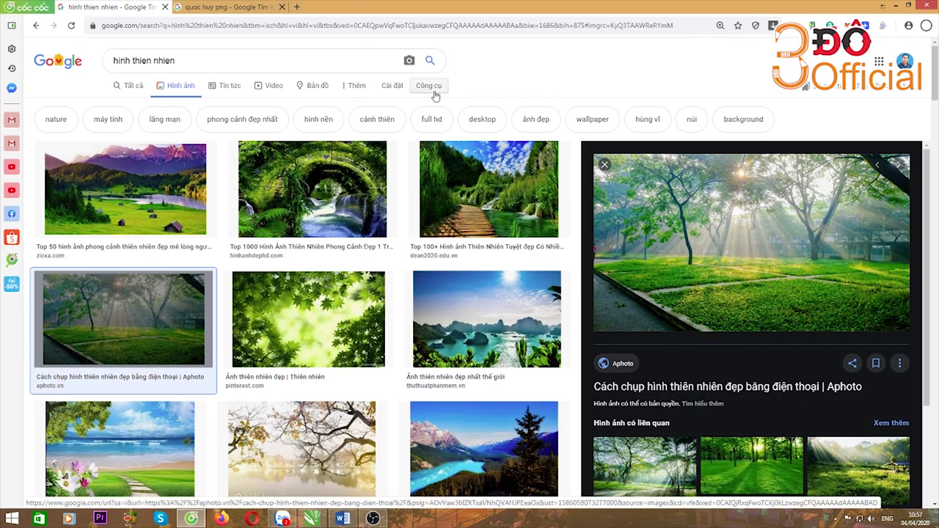
left_click(424, 86)
left_click(127, 104)
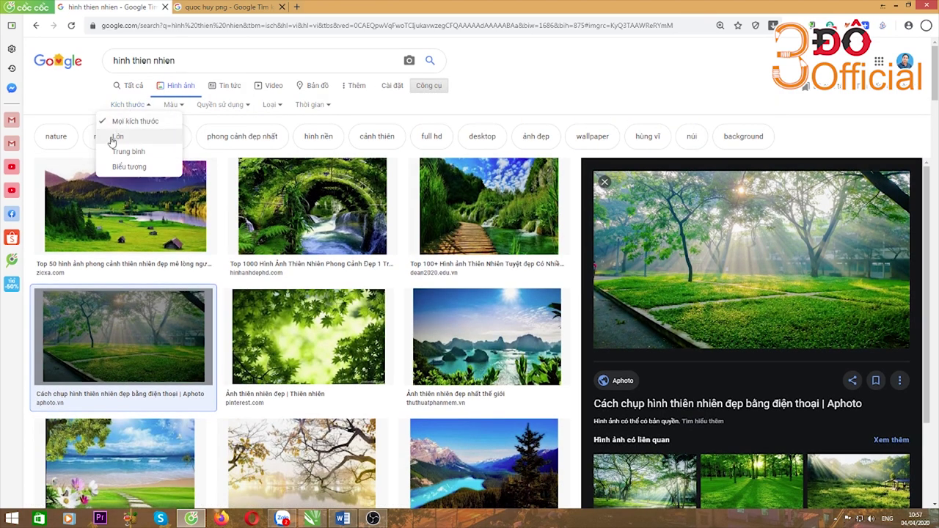
left_click(107, 137)
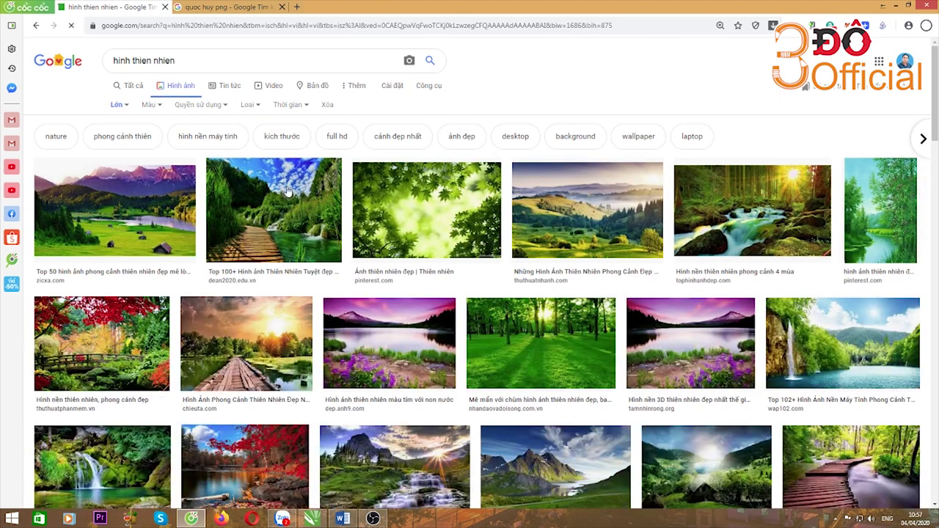
Step: Open the large preview of the mountain lake image from zicxa.com and copy the full-size picture
left_click(108, 217)
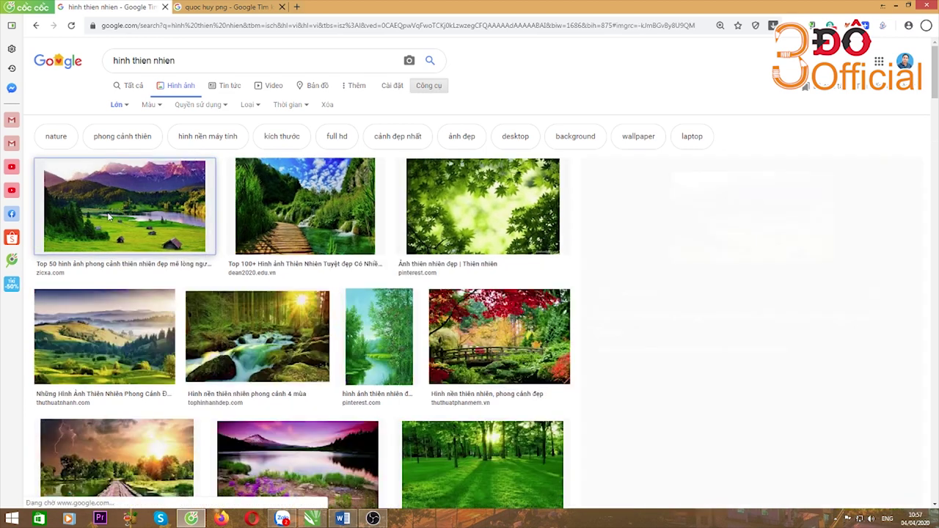
scroll(218, 181, "up", 1)
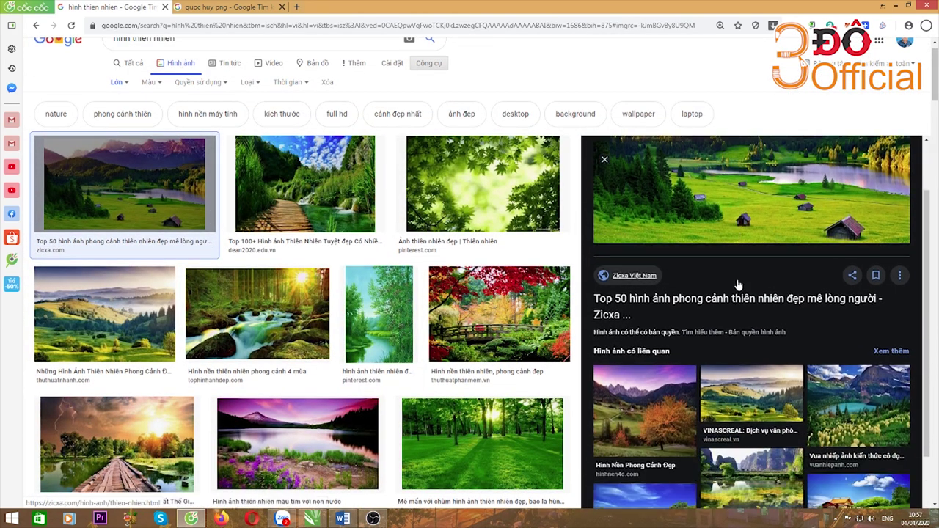
right_click(706, 209)
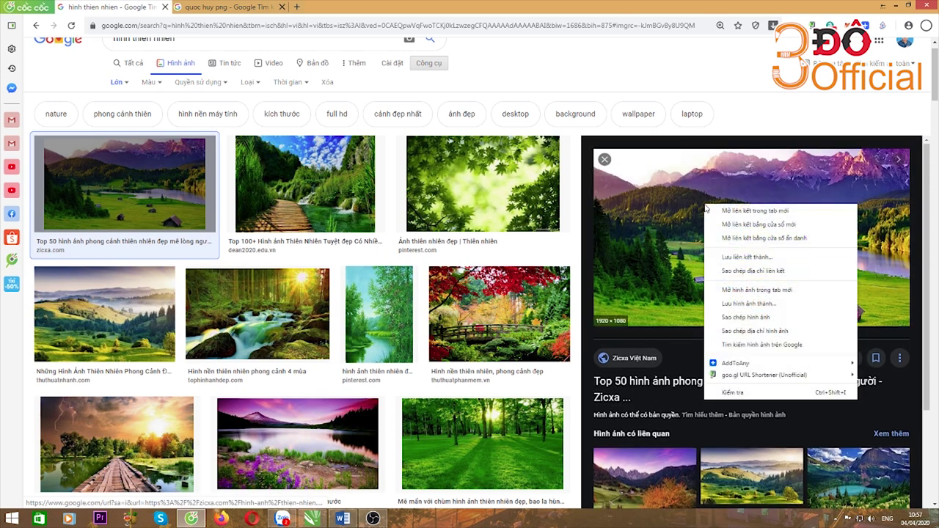
left_click(730, 322)
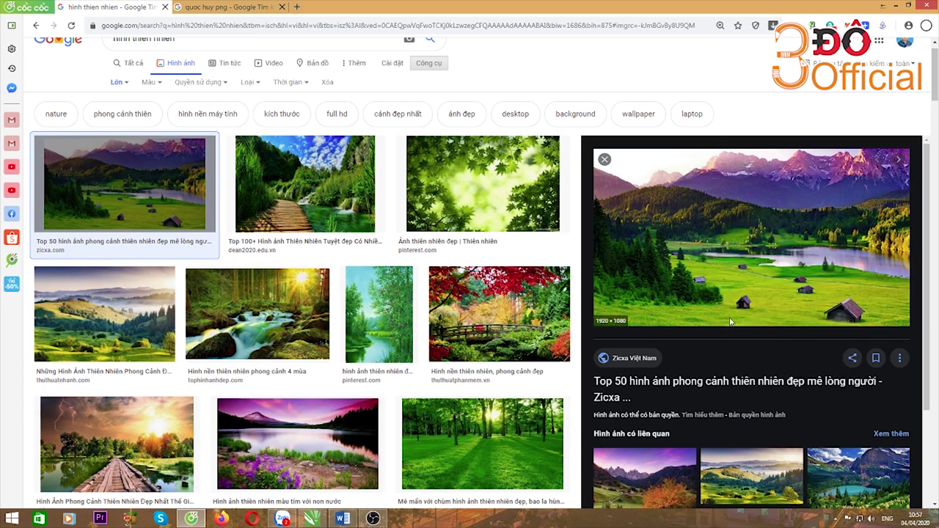
Step: Switch to CorelDRAW, paste the copied full-size landscape and move it to about X 2.6 mm, Y 119.7 mm
left_click(312, 520)
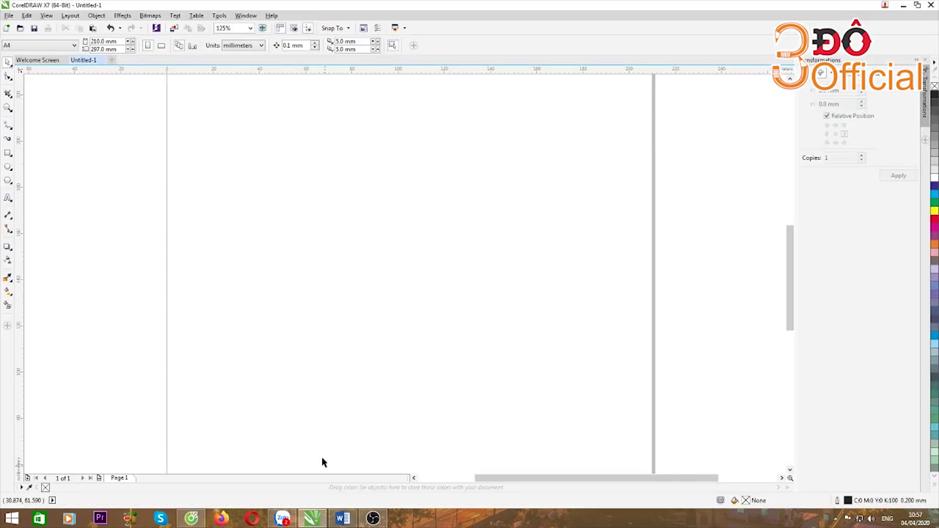
right_click(94, 224)
left_click(120, 284)
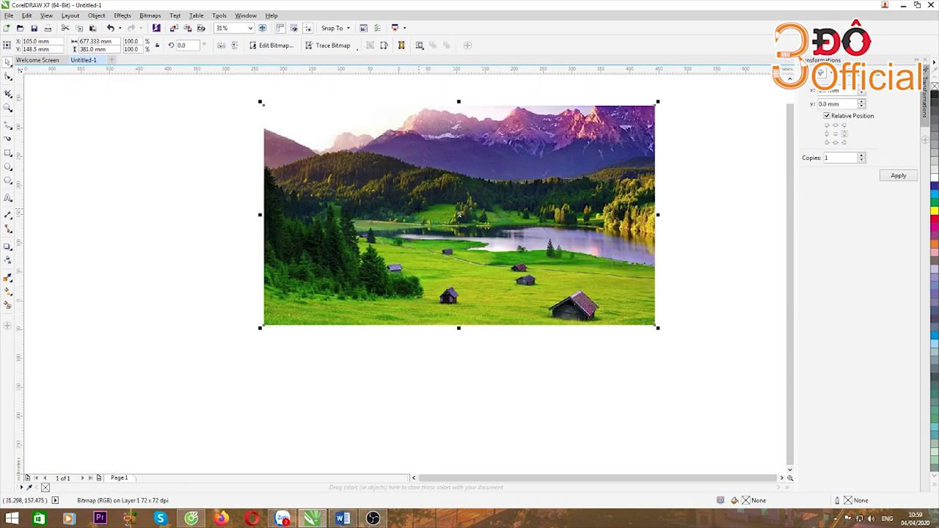
left_click_drag(420, 203, 360, 220)
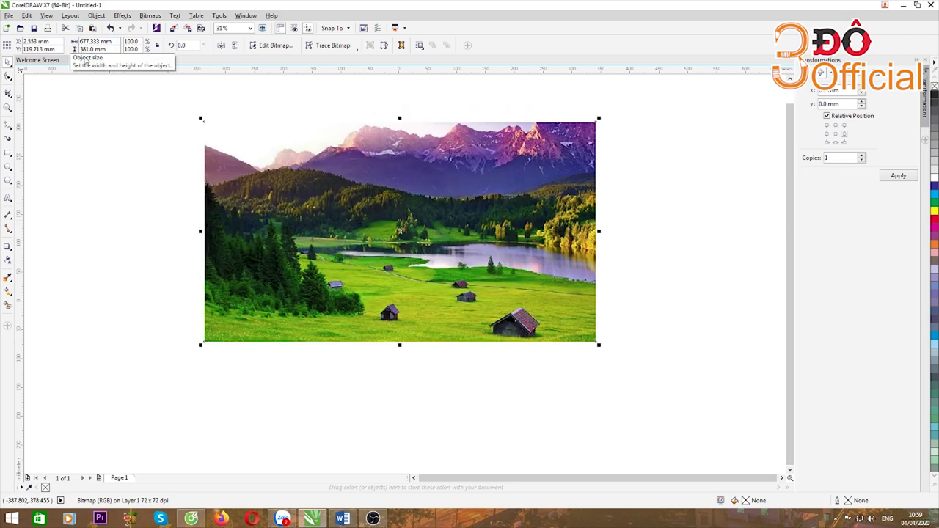
Step: Examine the sharpness of the pasted landscape, both close up and as a whole
scroll(401, 202, "down", 2)
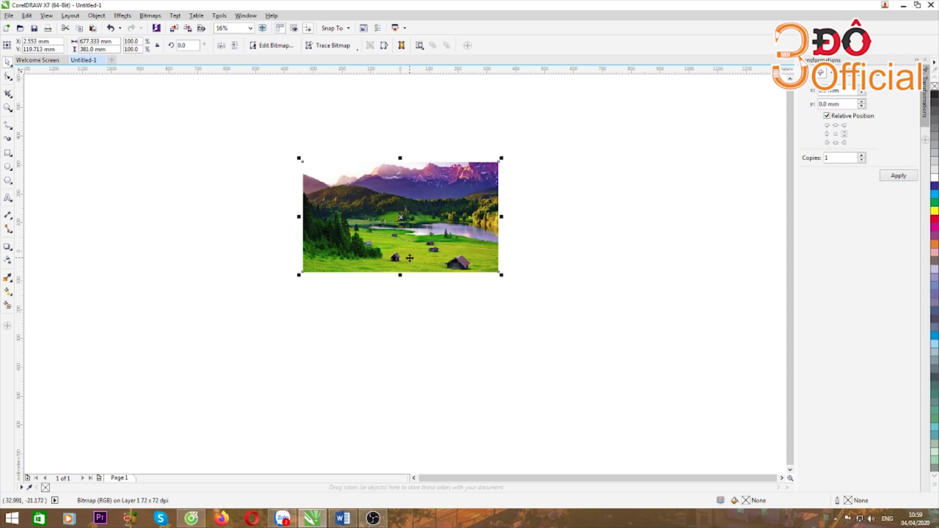
scroll(423, 228, "up", 2)
scroll(422, 231, "up", 4)
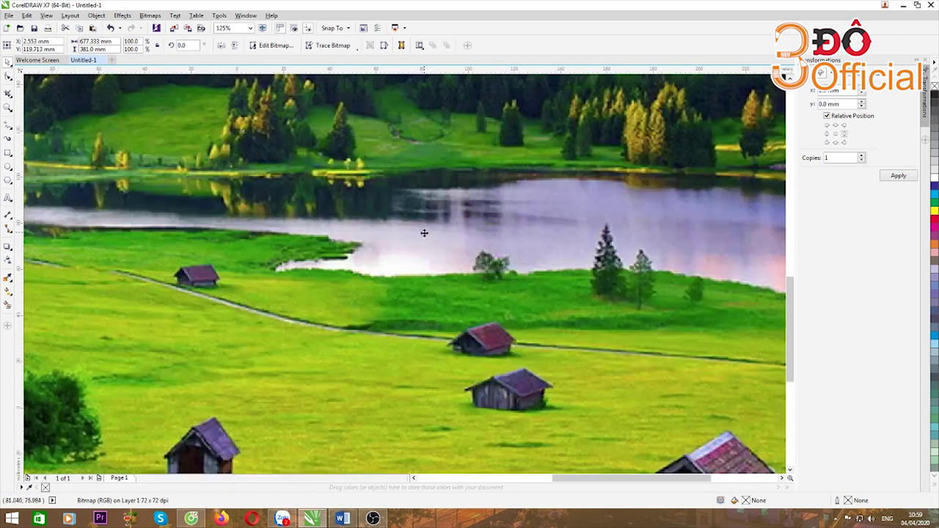
scroll(423, 233, "down", 2)
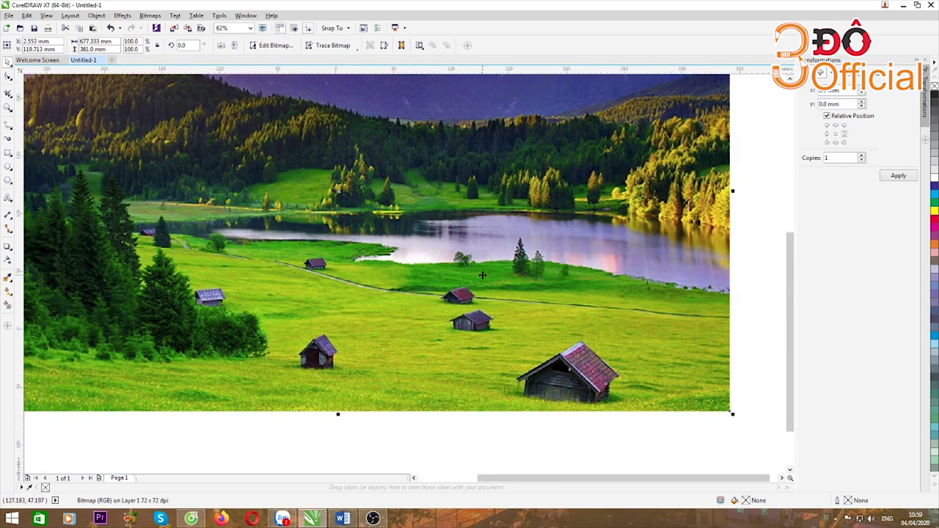
scroll(524, 293, "down", 2)
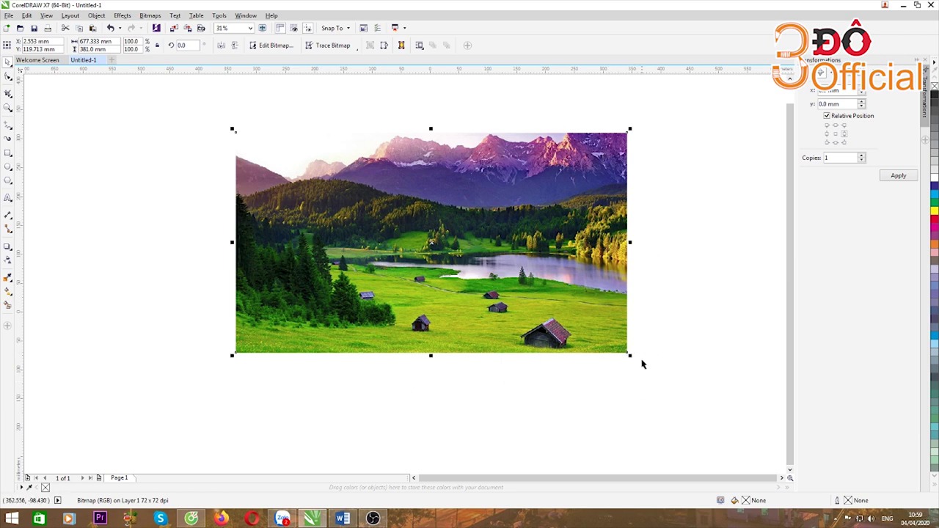
Step: Scale the pasted landscape to about 78.2%, move it to about X 35.2 mm, Y 94.5 mm, and delete it
left_click_drag(630, 356, 544, 308)
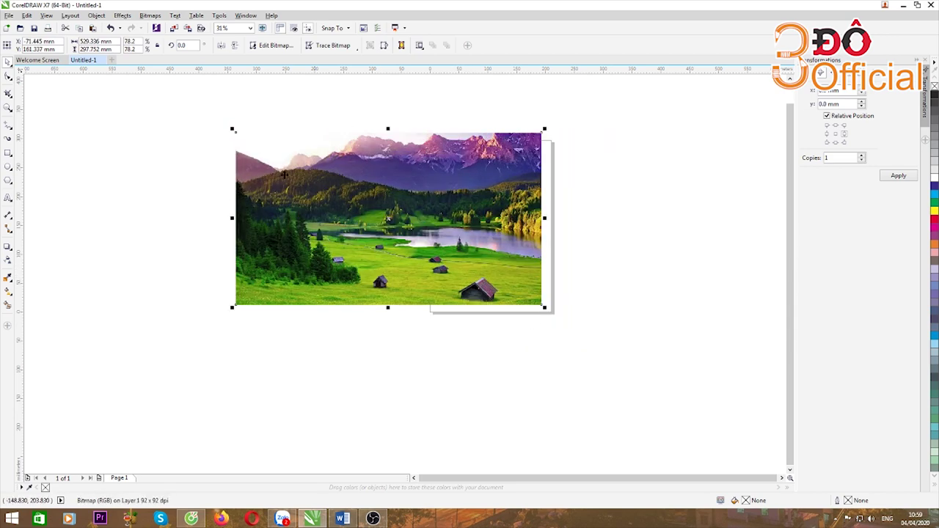
left_click_drag(103, 41, 79, 42)
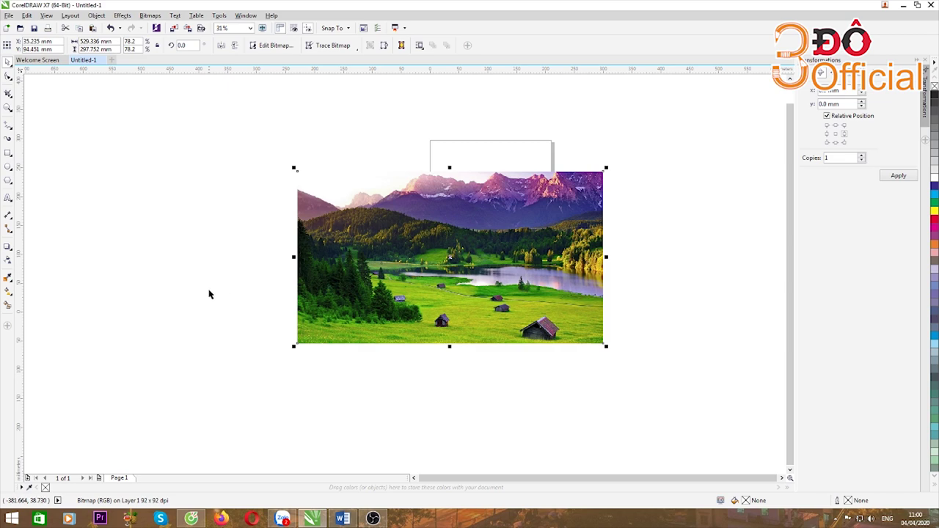
left_click(211, 294)
left_click(438, 257)
key("Delete")
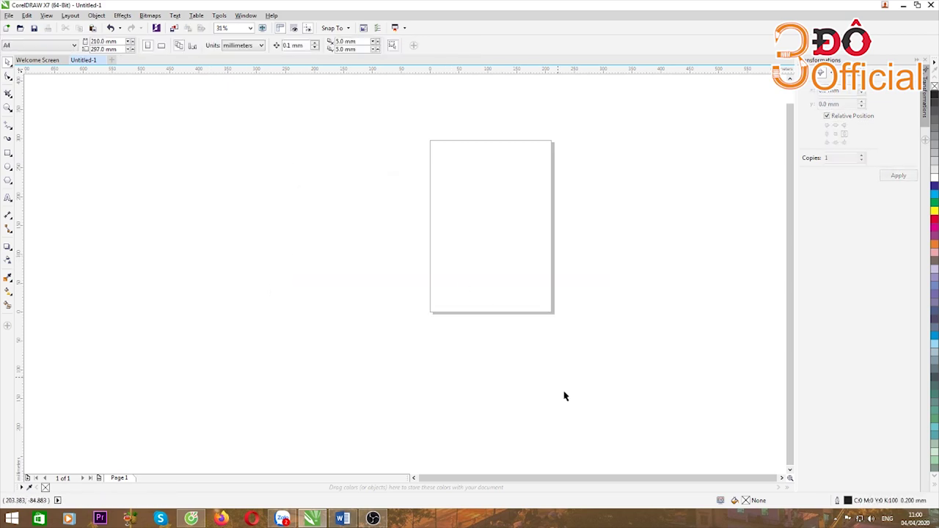
Step: Switch to the browser and save the full-size mountain lake image to the Desktop as a JPEG under its suggested name
left_click(194, 519)
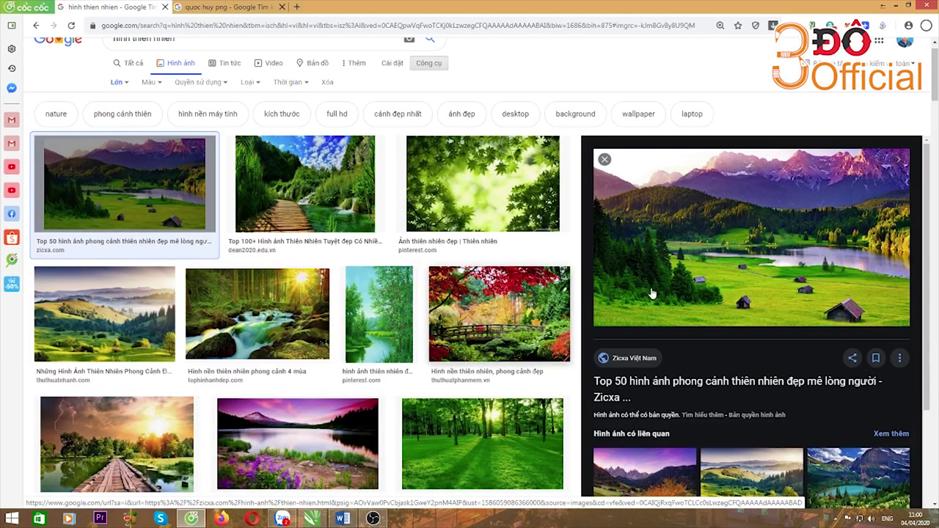
right_click(708, 254)
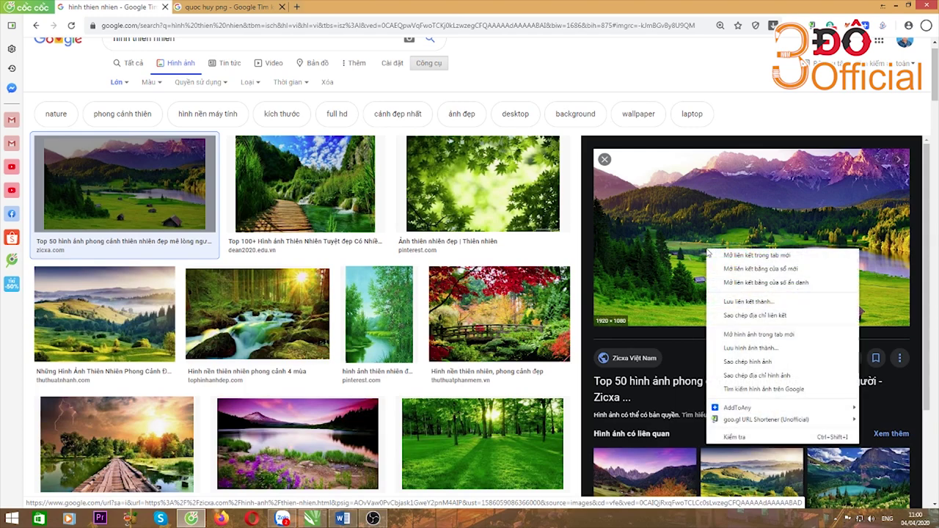
left_click(730, 350)
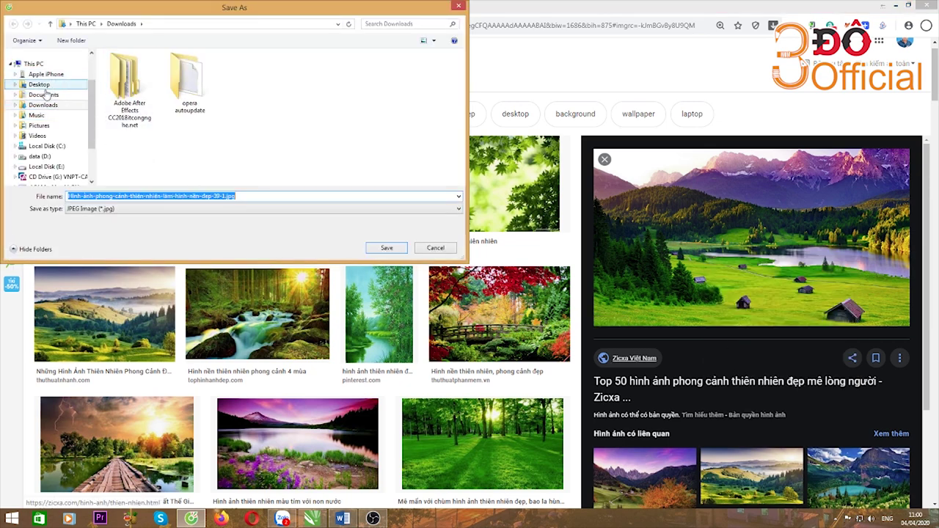
left_click(40, 85)
left_click(386, 248)
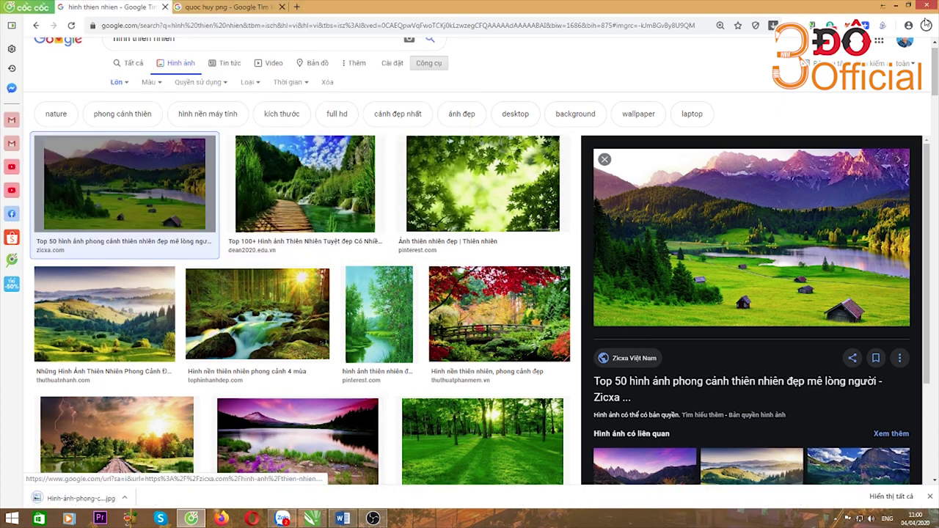
Step: Place the saved landscape from the desktop into the CorelDRAW drawing at about X -15.9 mm, Y 79.4 mm, and delete it again
left_click(896, 7)
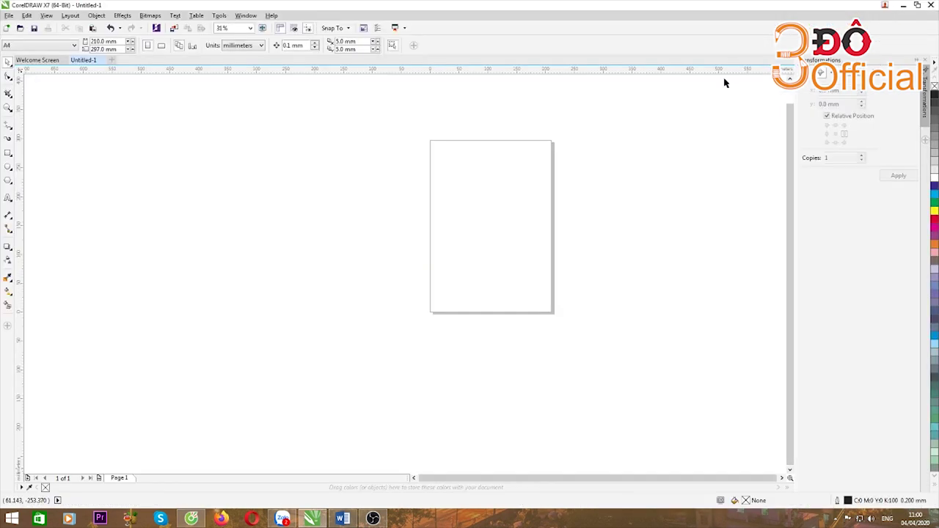
left_click(898, 7)
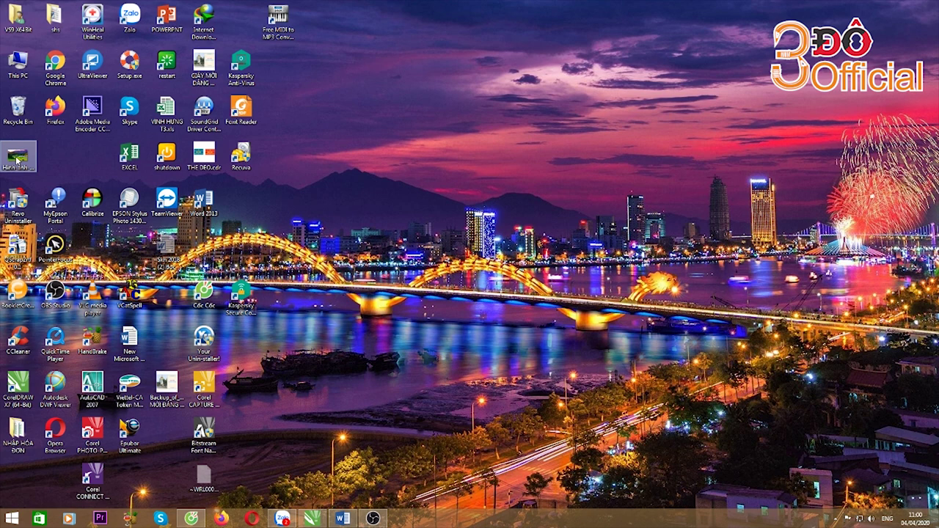
left_click_drag(16, 158, 311, 506)
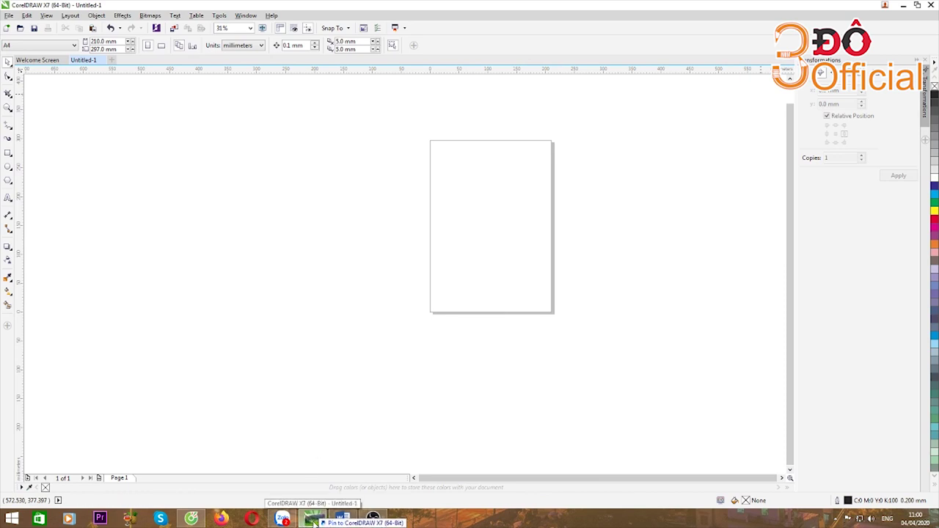
left_click_drag(313, 522, 447, 217)
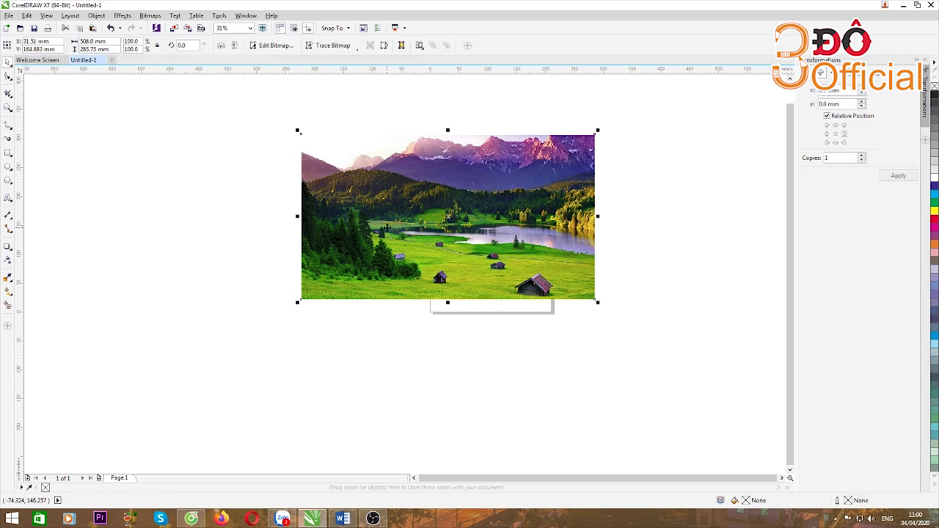
left_click_drag(373, 200, 344, 249)
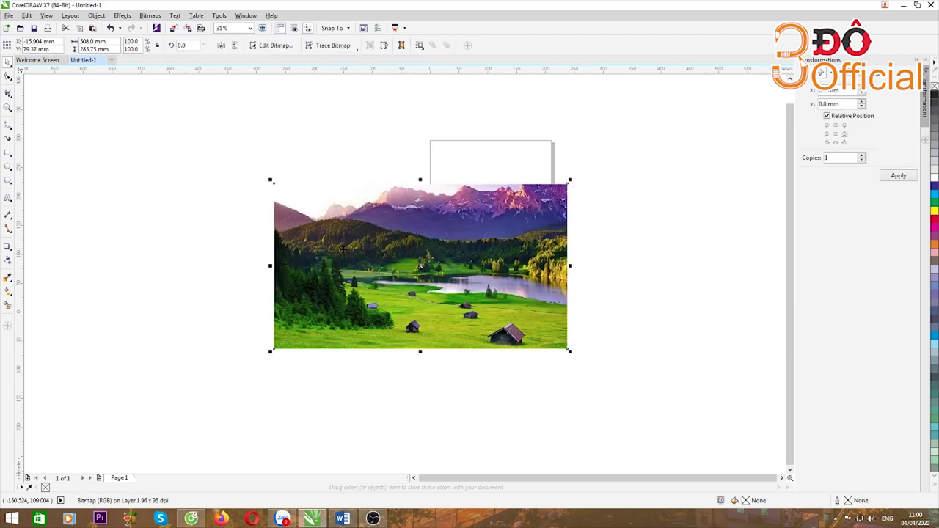
key("Delete")
Step: Import Hình-ảnh-phong-cảnh-thiên-nhiên-làm-hình-nền-đẹp-39-1.jpg from the Desktop and place it about 661 mm wide and 372 mm high
left_click(8, 14)
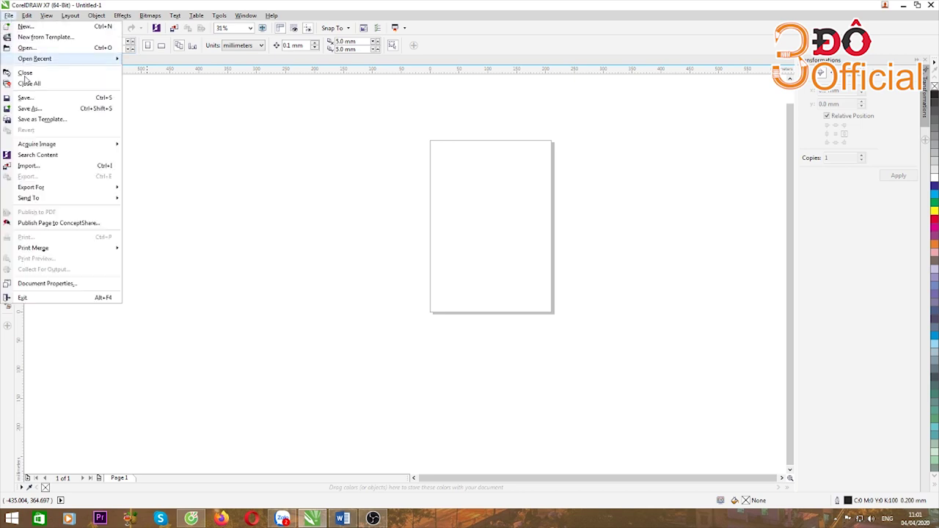
left_click(28, 165)
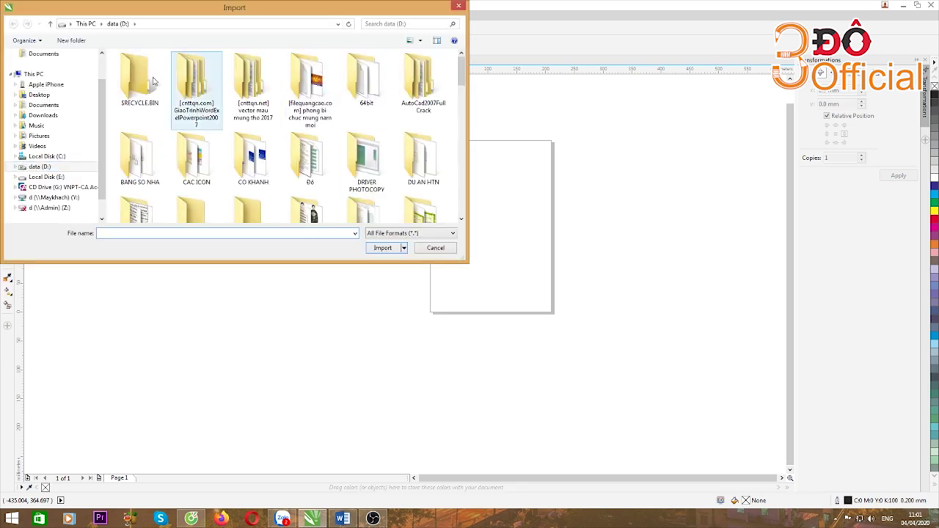
left_click(38, 94)
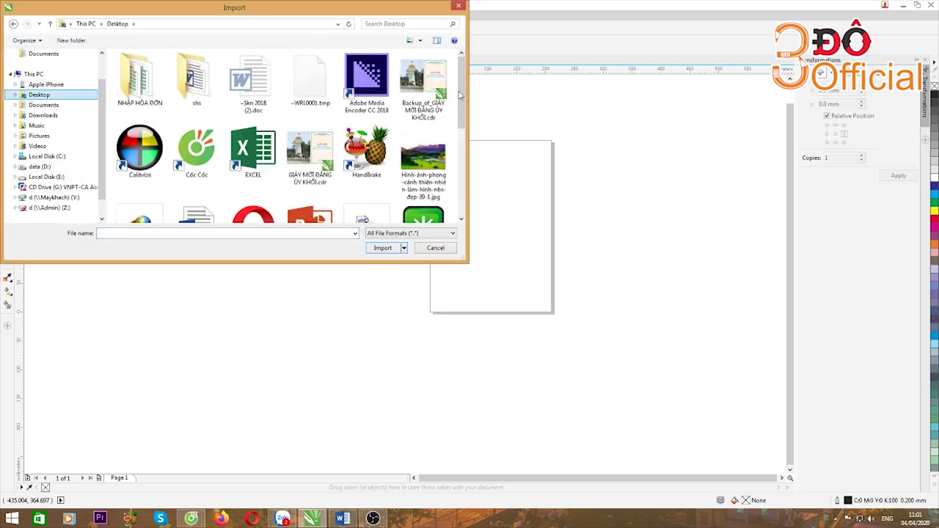
mouse_move(460, 94)
left_mouse_down()
mouse_move(458, 162)
mouse_move(461, 83)
left_mouse_up()
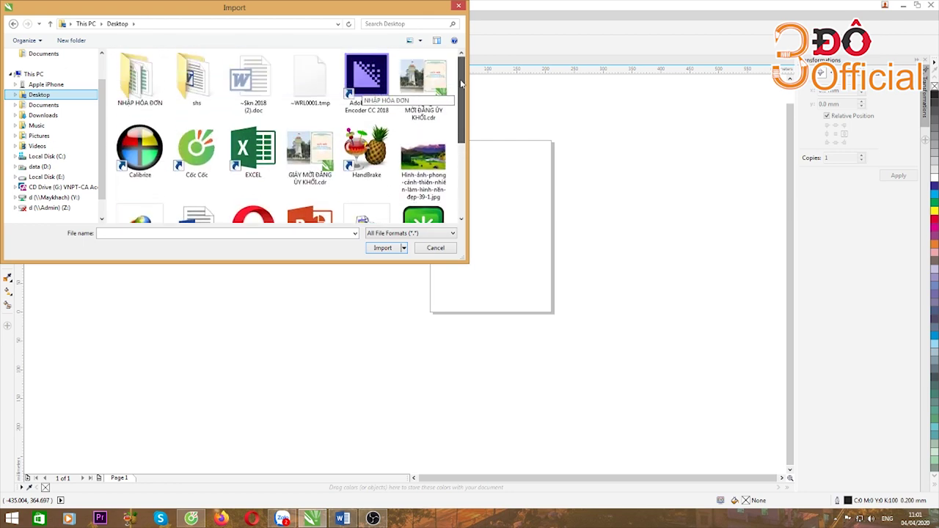
left_click(431, 162)
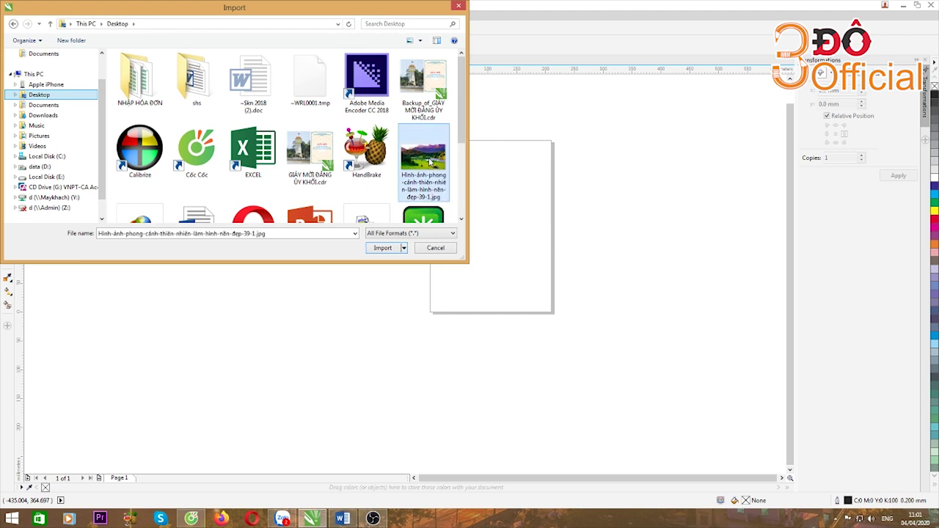
left_click(380, 249)
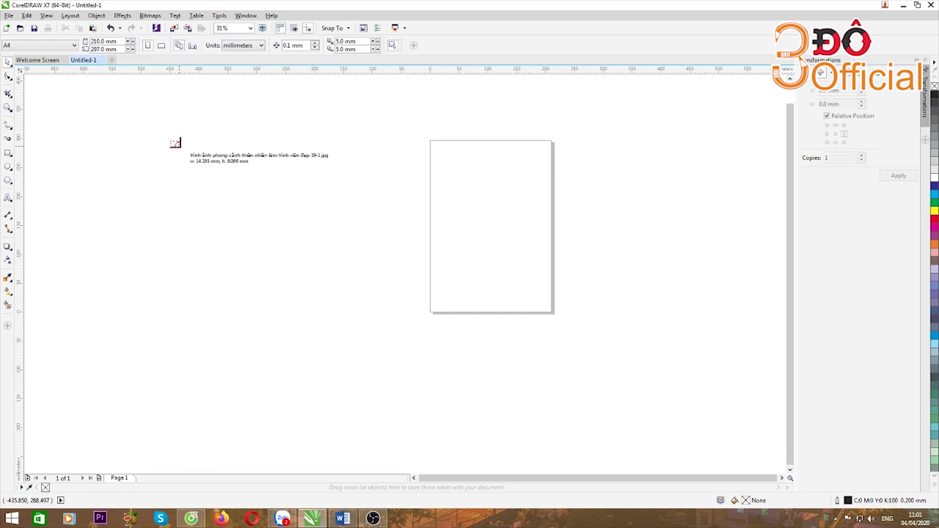
left_click_drag(170, 143, 553, 360)
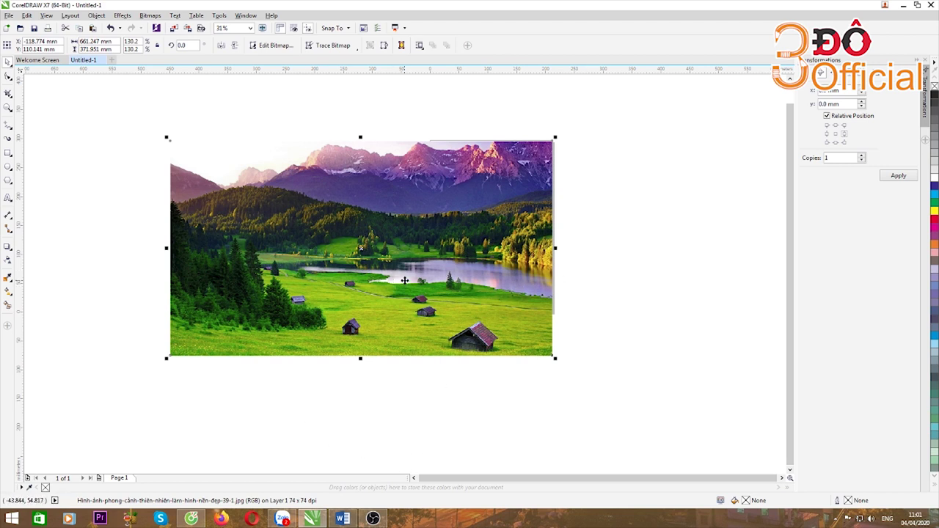
Step: Switch to the browser's "quoc huy png" results and copy the previewed Vietnamese emblem image from Xaydung360
left_click(190, 519)
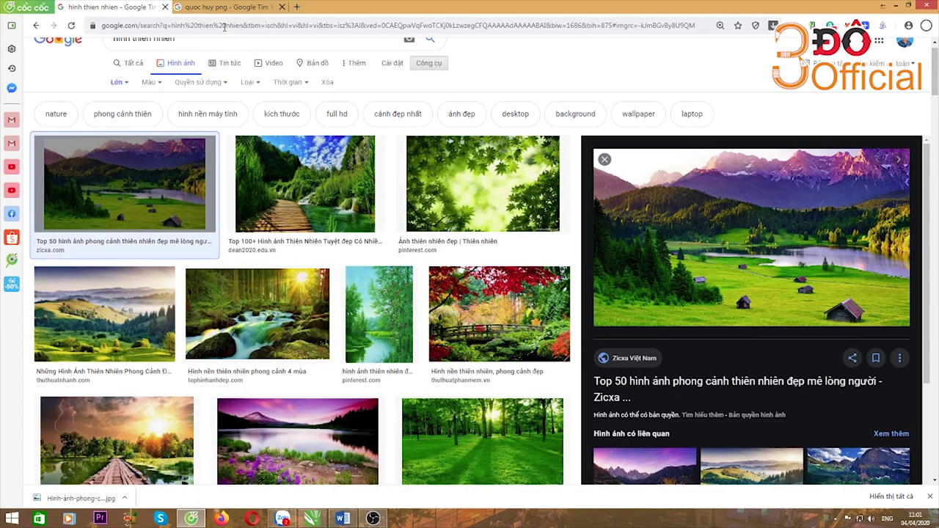
left_click(225, 7)
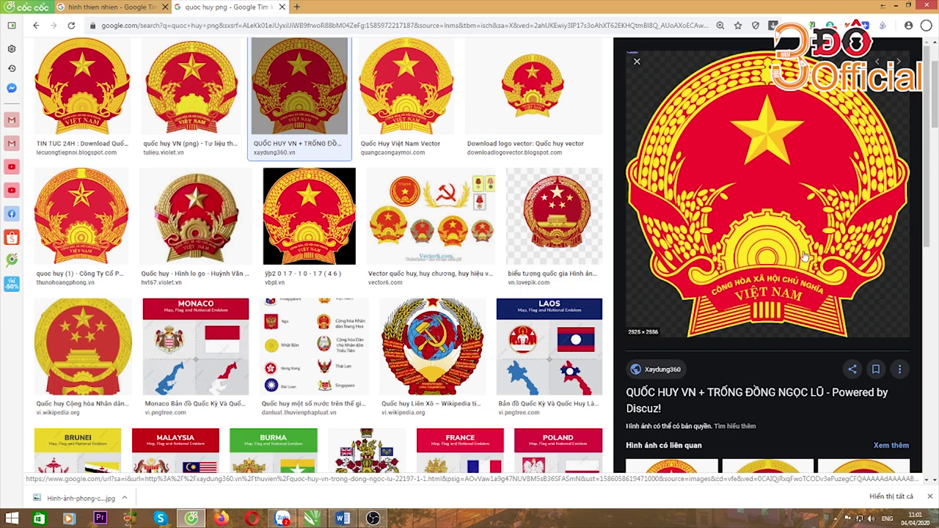
right_click(705, 214)
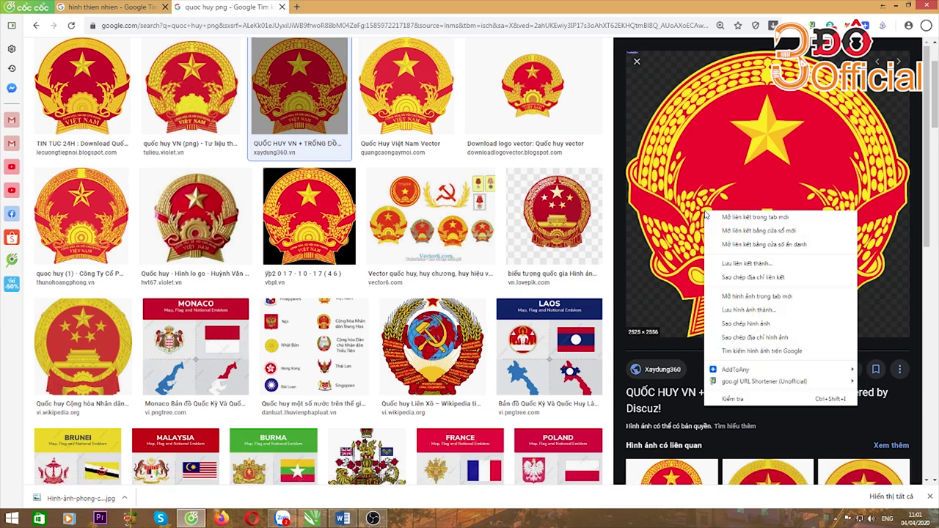
left_click(734, 323)
Step: Switch to CorelDRAW, delete the imported landscape and paste the copied emblem onto the page
left_click(312, 518)
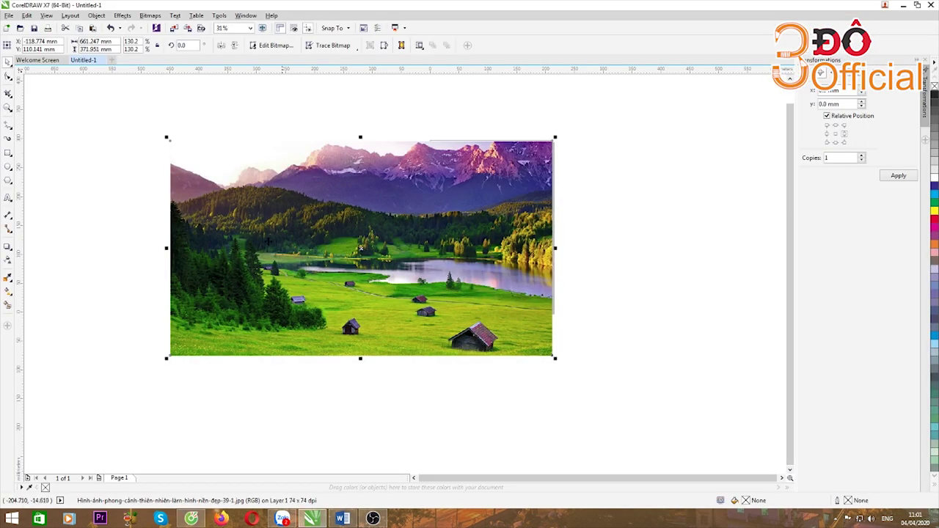
key("Delete")
right_click(283, 183)
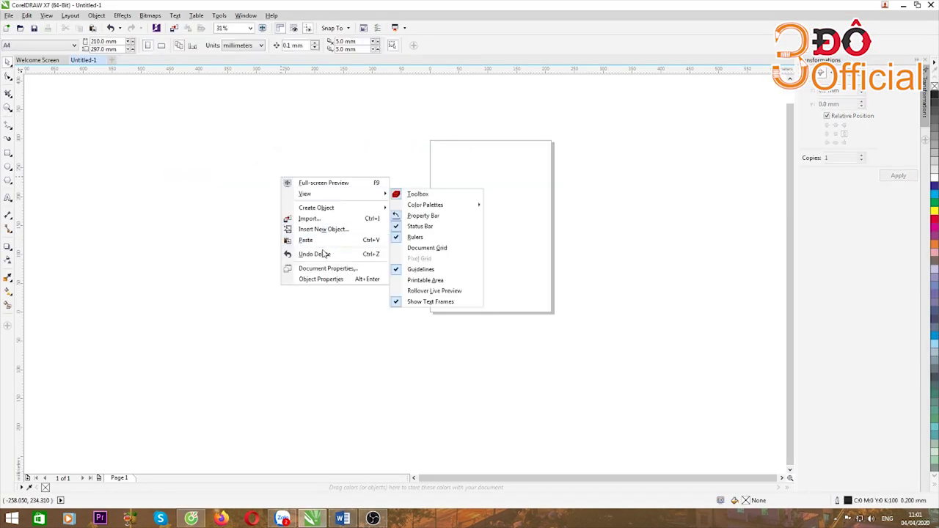
left_click(306, 240)
scroll(460, 190, "up", 2)
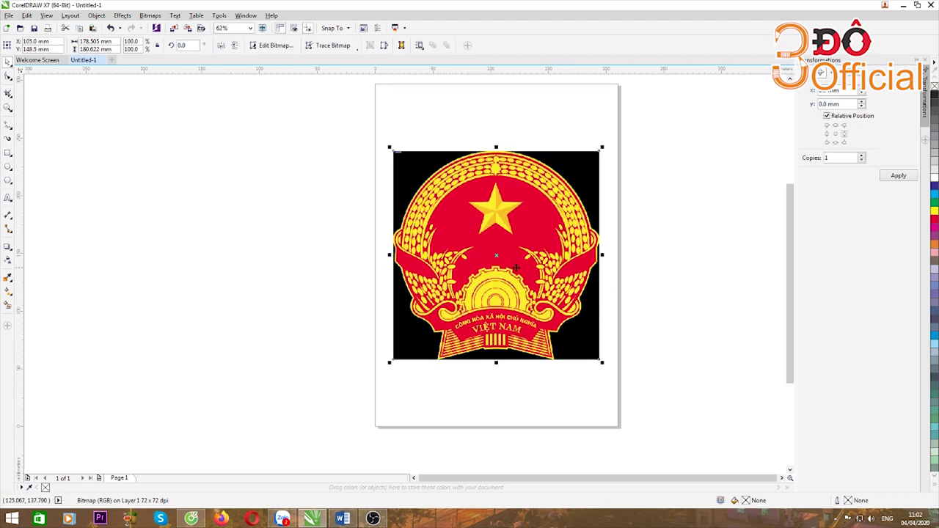
Step: Delete the pasted emblem with the black background from the page
left_click(331, 314)
left_click(469, 285)
key("Delete")
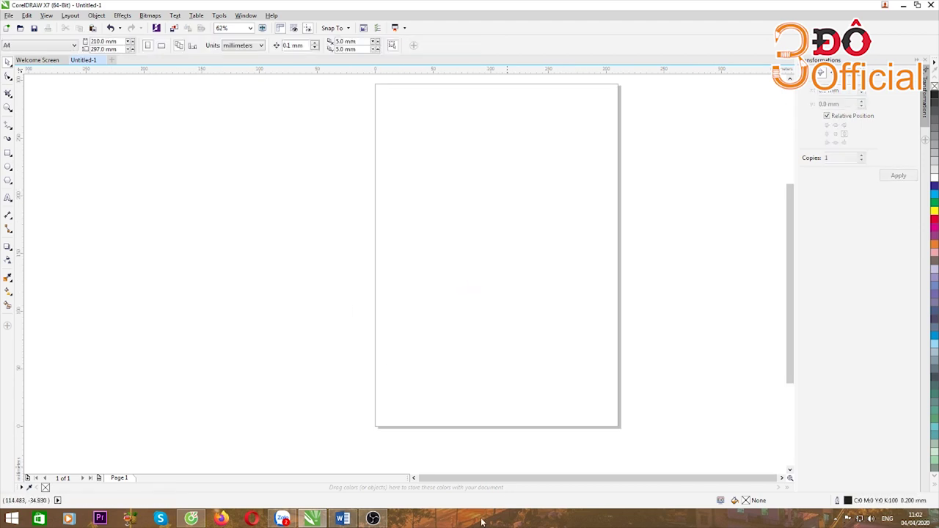
Step: Switch to the browser and save the previewed emblem image to the Desktop as unnamed.png
left_click(191, 518)
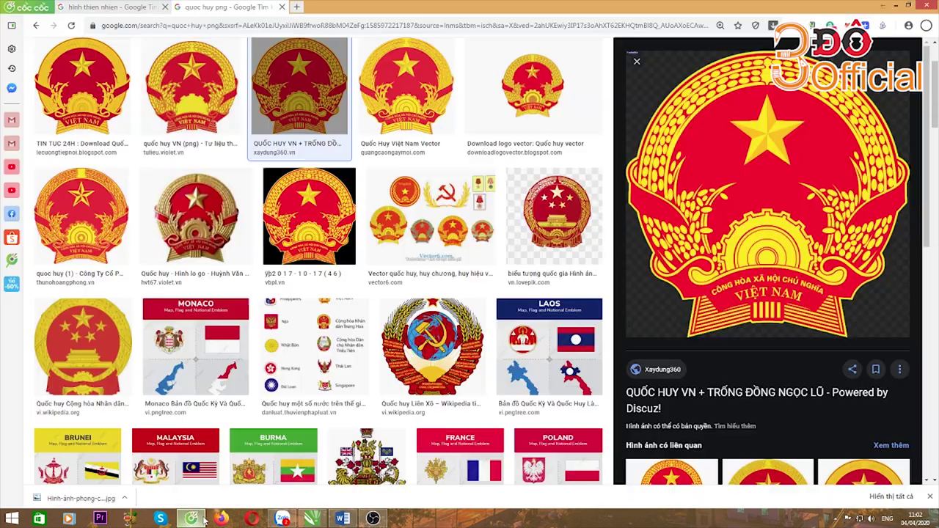
right_click(711, 199)
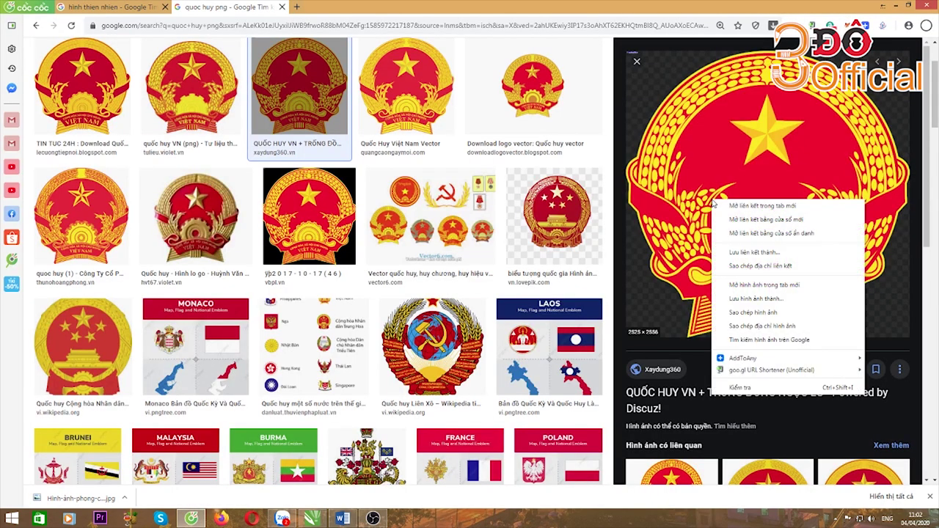
left_click(738, 300)
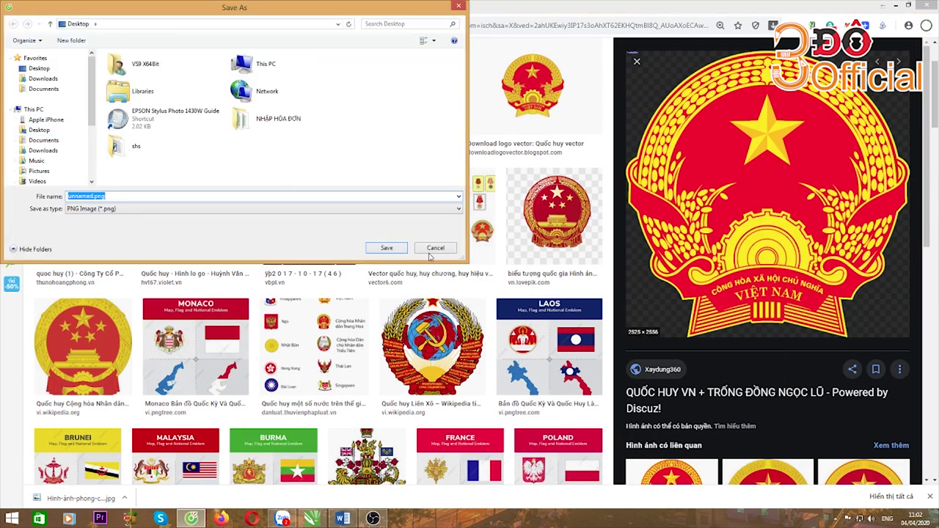
left_click(387, 248)
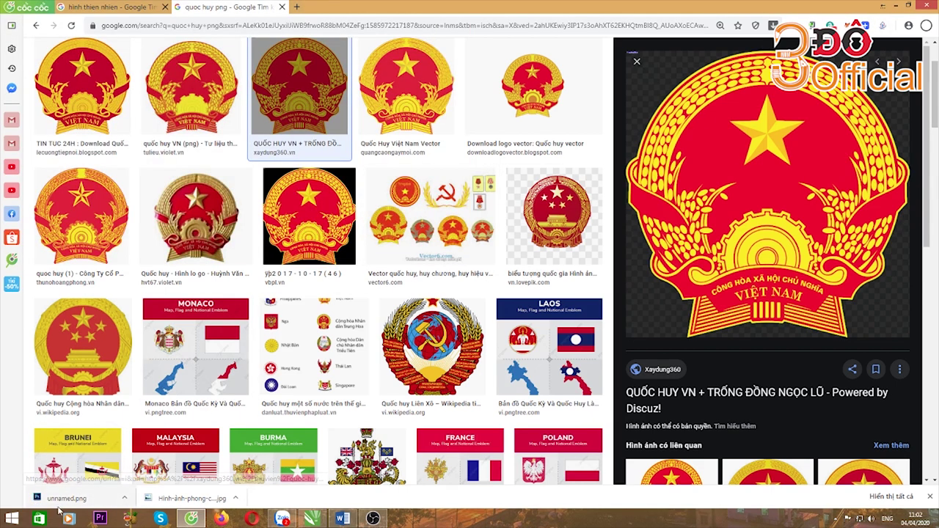
Step: Place unnamed.png from the desktop into the CorelDRAW drawing and move it to about X 111.9 mm, Y 118.7 mm
left_click(896, 6)
left_click(904, 7)
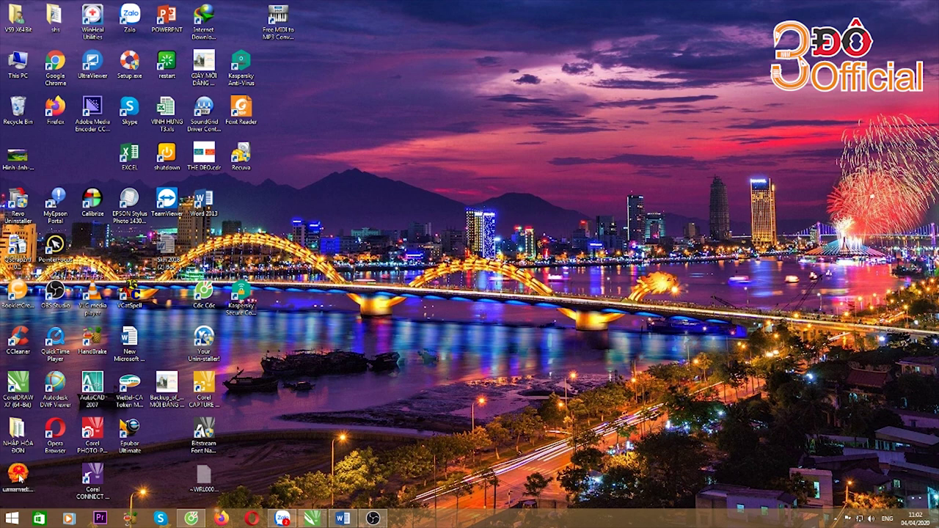
left_click_drag(20, 479, 459, 220)
left_click_drag(447, 157, 484, 251)
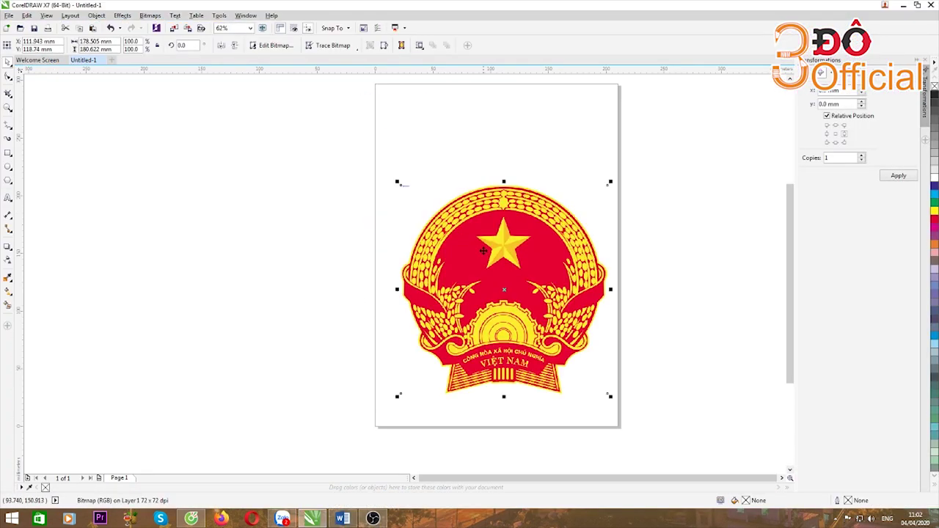
Step: Draw a rectangle about 351 mm wide and 245 mm high around the emblem
scroll(330, 122, "down", 1)
scroll(402, 164, "up", 2)
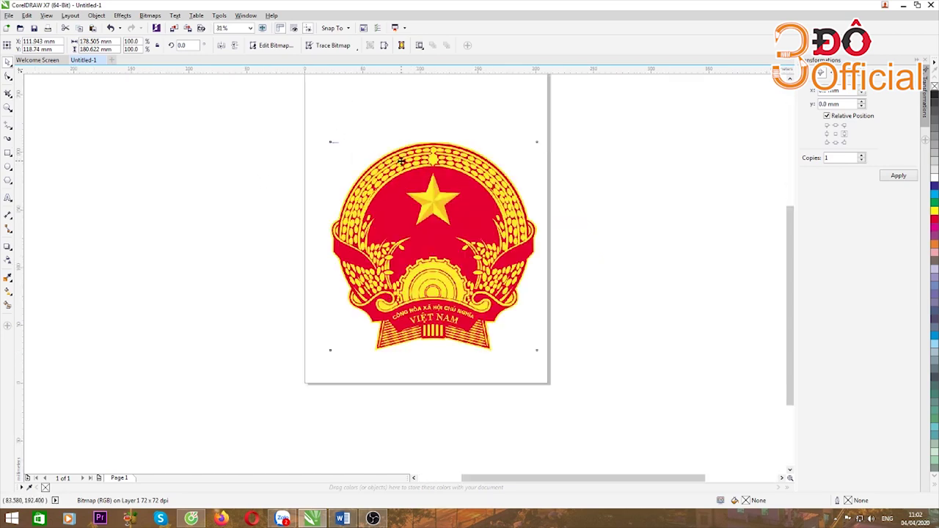
scroll(405, 163, "down", 1)
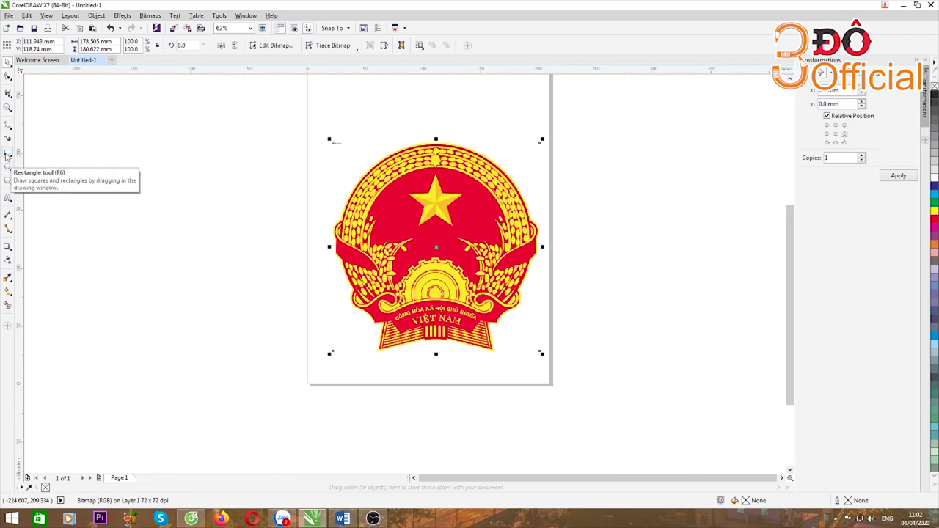
left_click(8, 152)
mouse_move(230, 104)
left_mouse_down()
mouse_move(603, 331)
mouse_move(637, 388)
left_mouse_up()
left_click(8, 62)
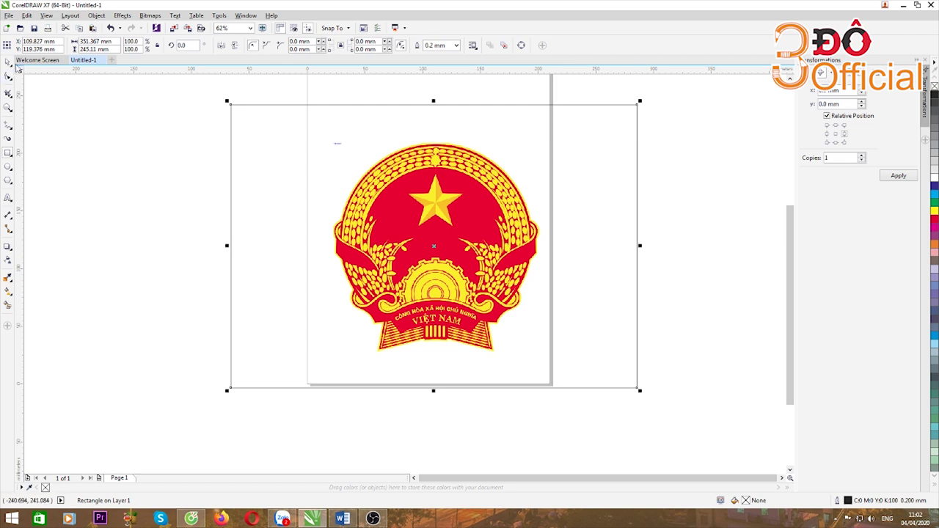
Step: Fill the rectangle with cyan, send it behind the emblem, and select the emblem
left_click(934, 193)
key("shift+Page_Down")
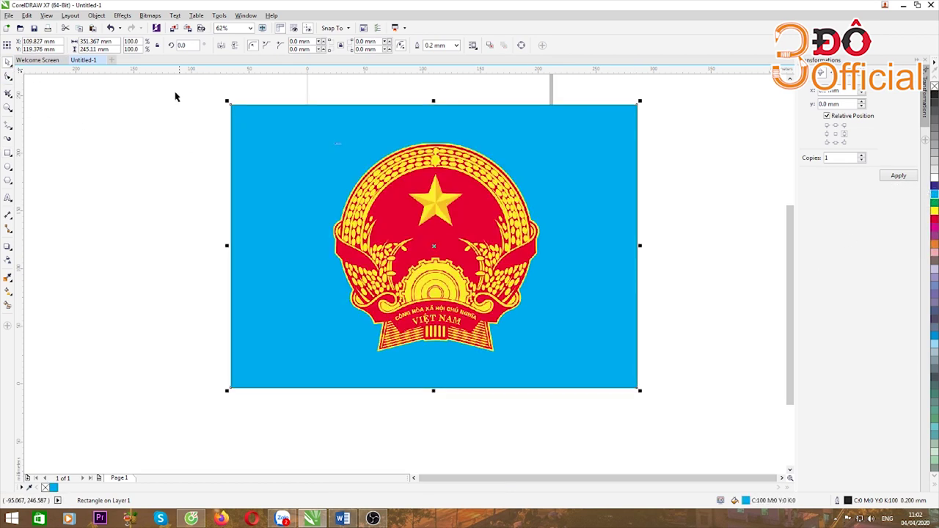
key("Escape")
left_click(390, 216)
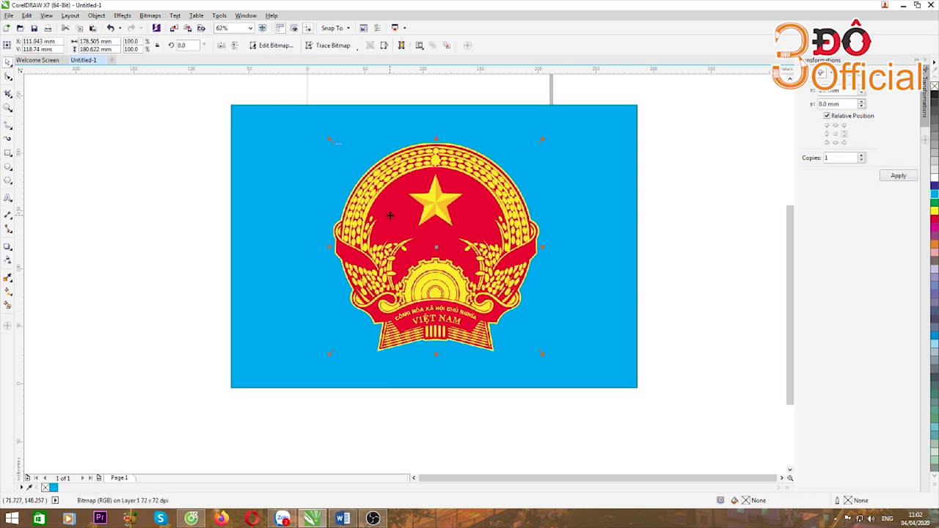
left_click(191, 518)
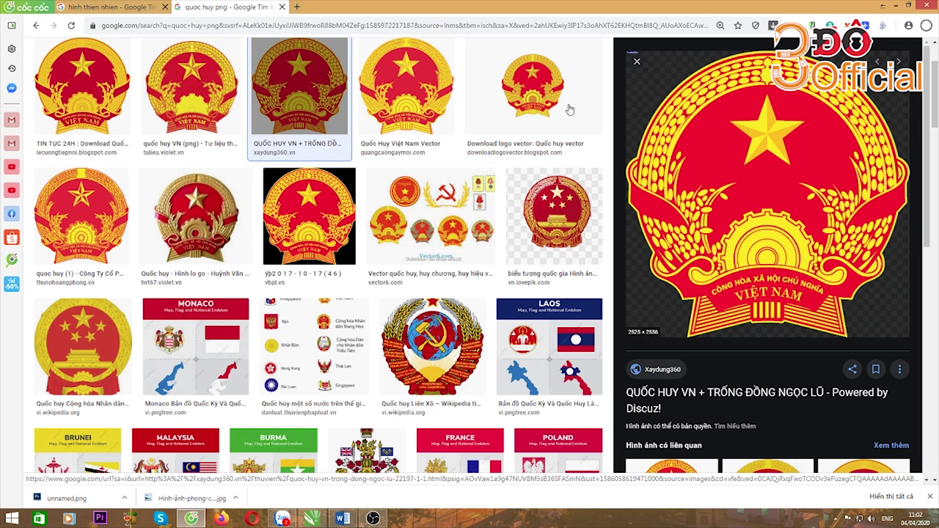
left_click(896, 9)
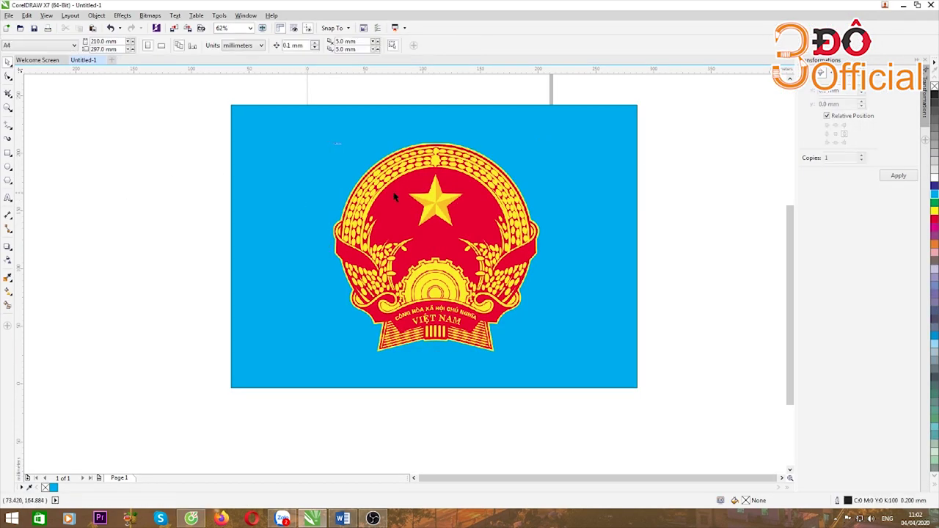
Step: Delete the emblem and the cyan rectangle from the page
key("Delete")
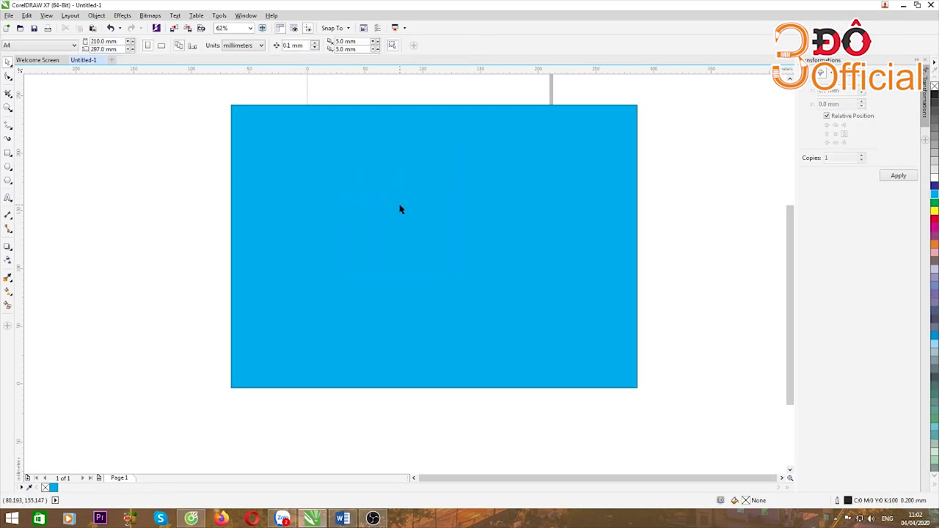
left_click(374, 225)
scroll(381, 223, "down", 1)
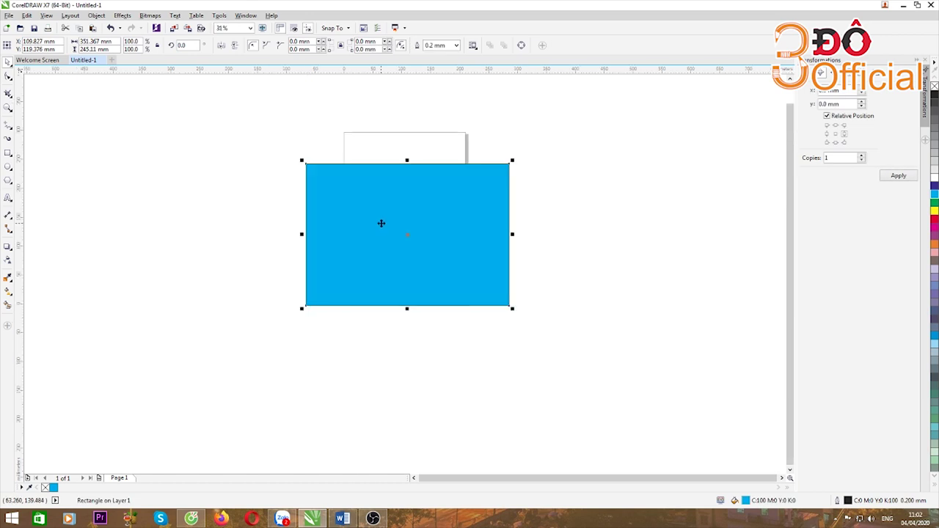
key("Delete")
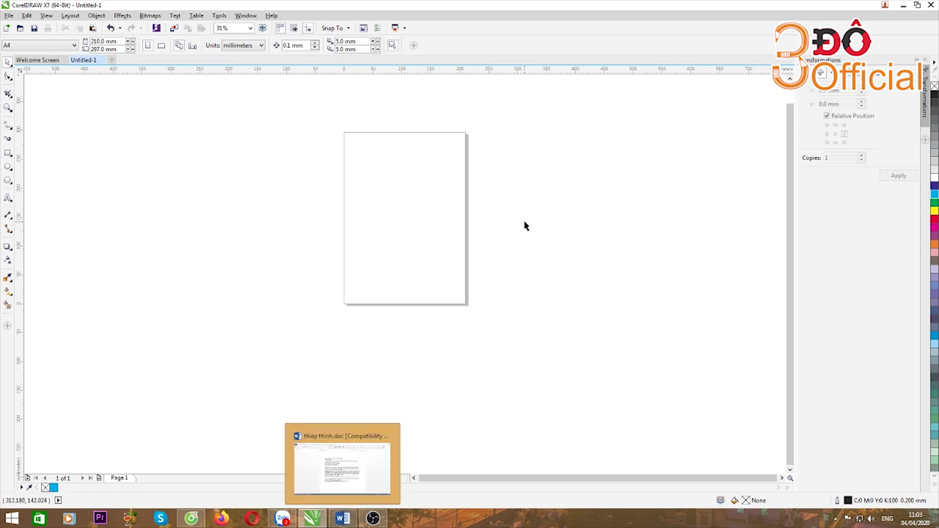
Step: Switch to Word and copy the entire invitation text of thiep thinh.doc
left_click(373, 487)
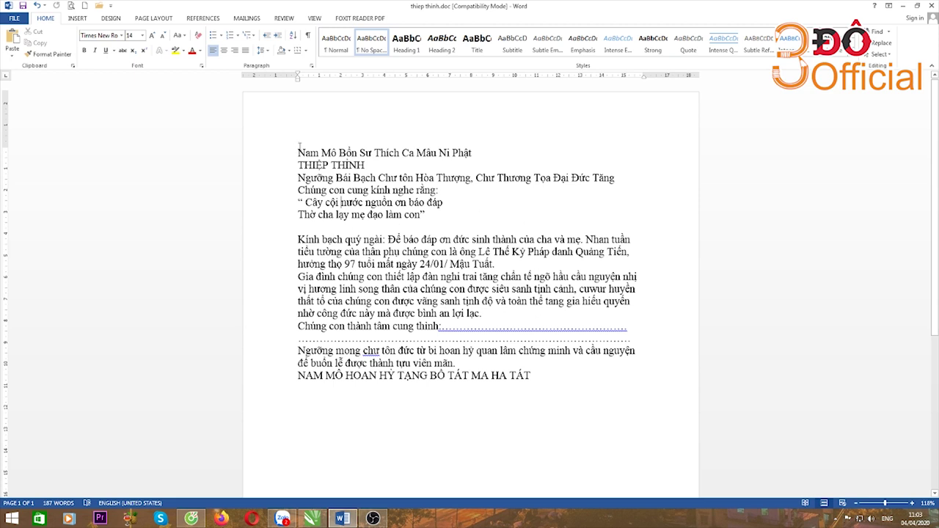
left_click_drag(298, 152, 546, 375)
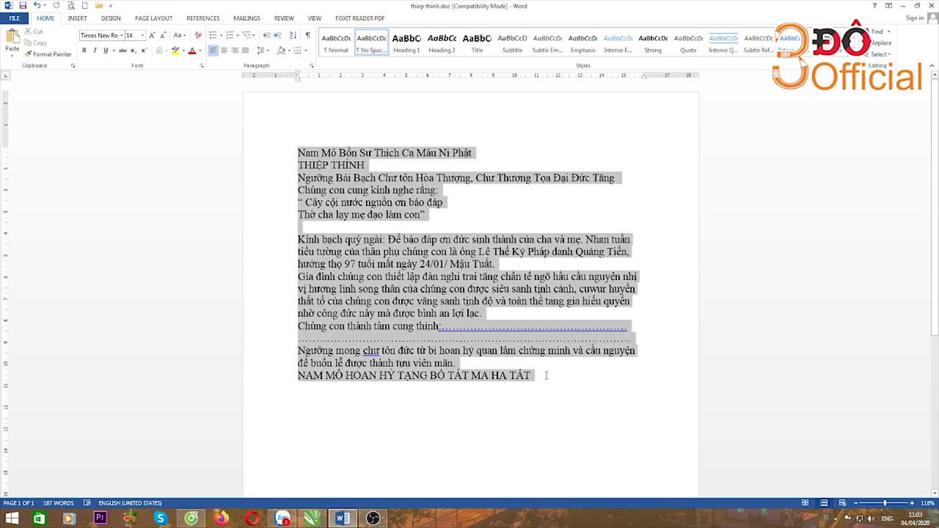
left_click(231, 240)
left_click(364, 165)
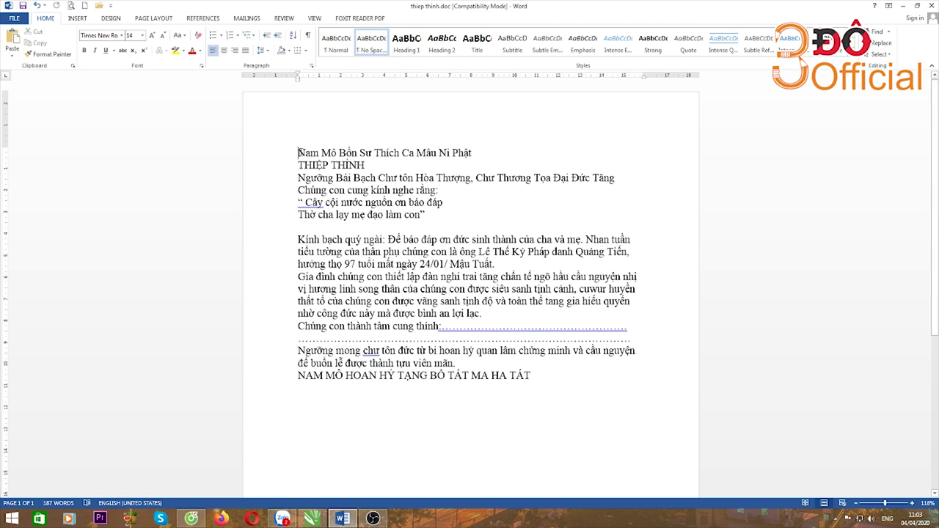
left_click_drag(298, 152, 542, 375)
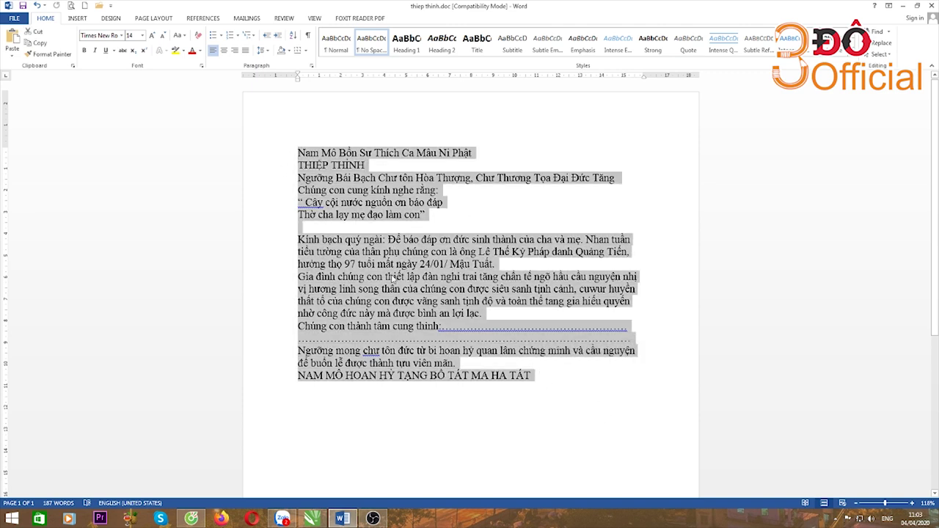
right_click(391, 262)
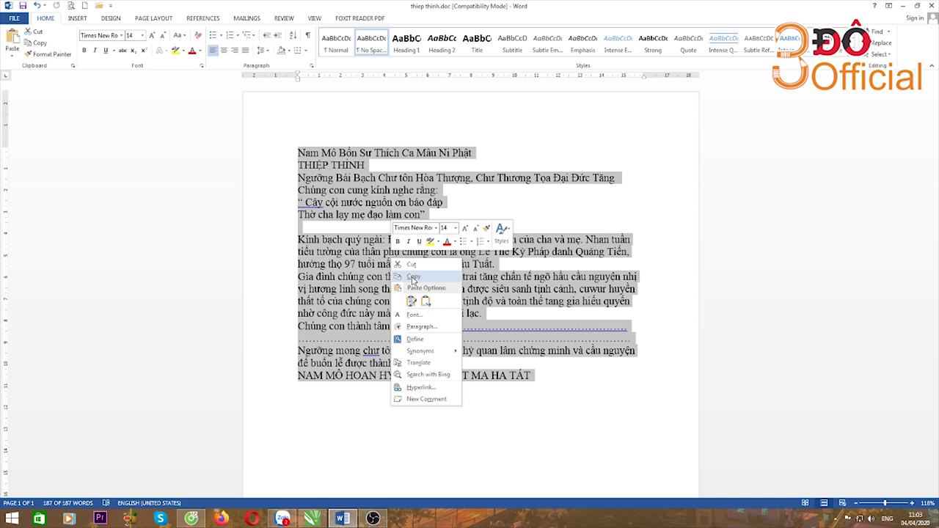
left_click(413, 279)
Step: Switch to CorelDRAW and paste the copied invitation as artistic text, starting just left of the page
left_click(312, 519)
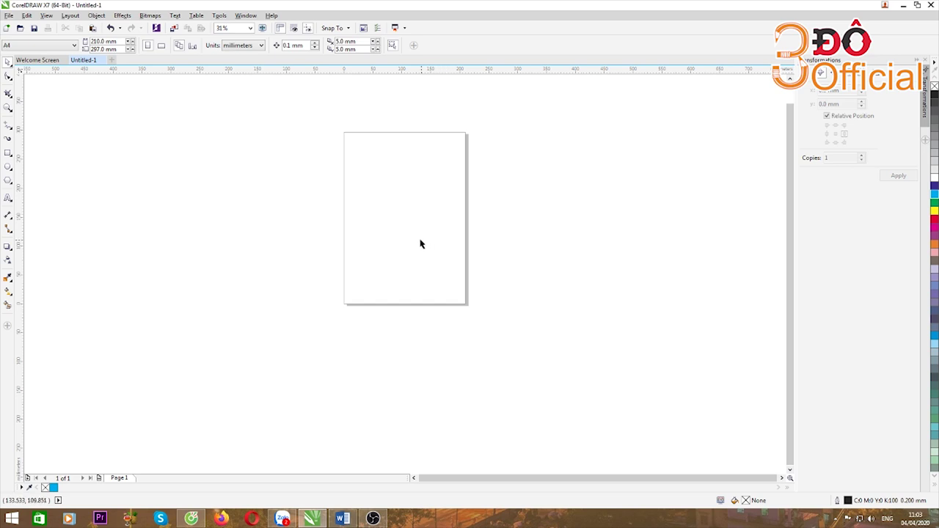
left_click(8, 199)
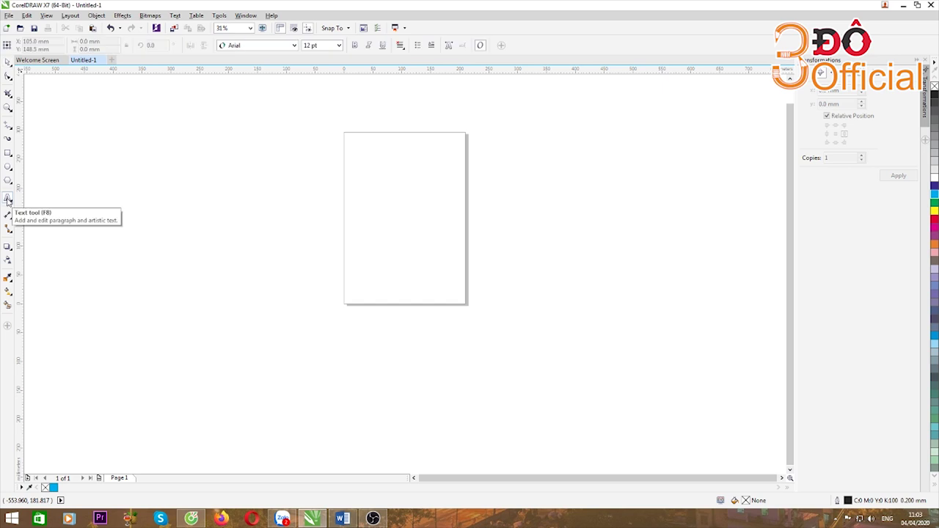
left_click(264, 198)
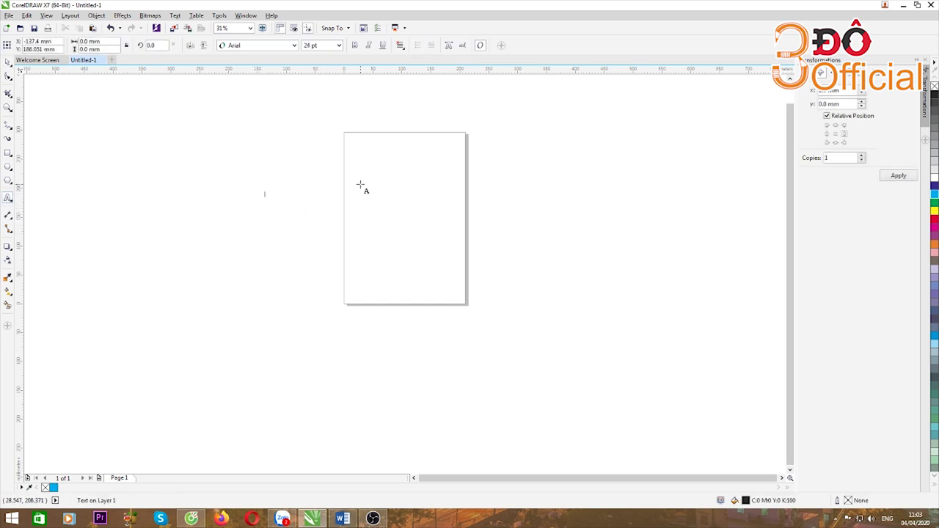
right_click(269, 198)
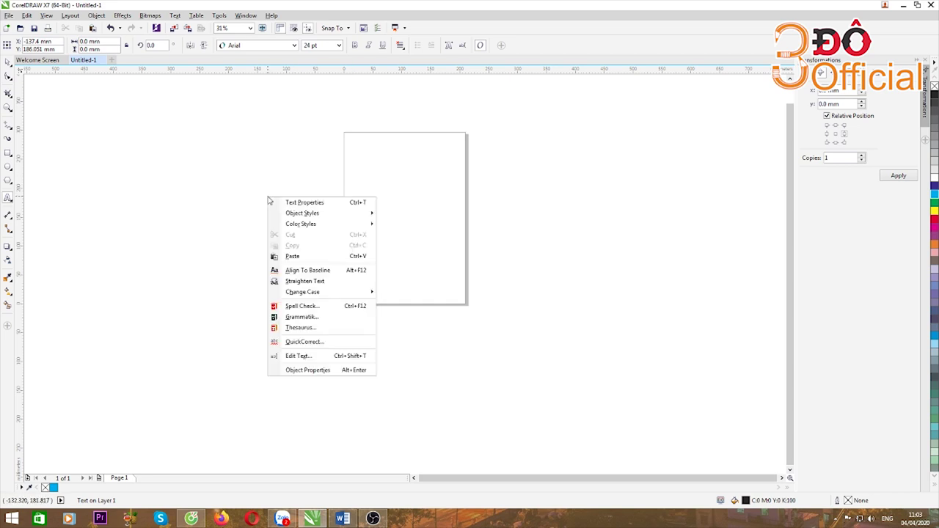
left_click(293, 256)
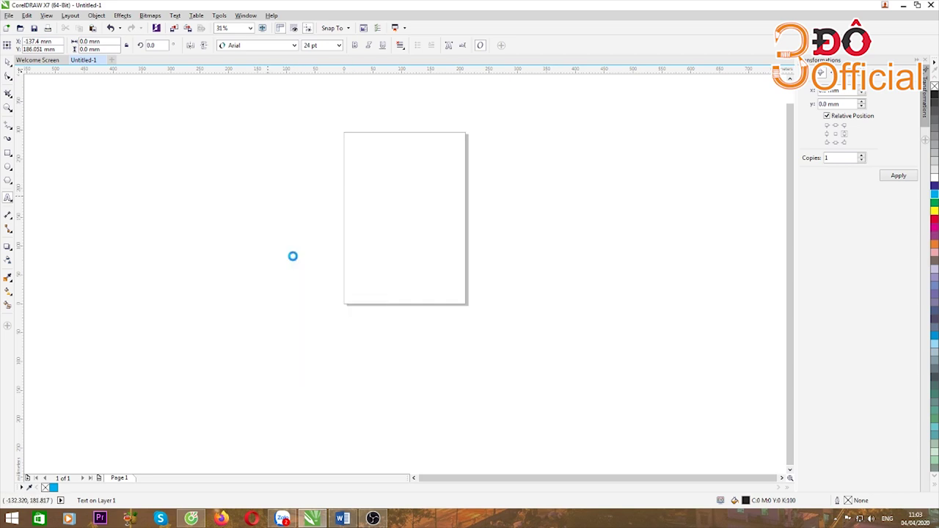
scroll(287, 207, "up", 2)
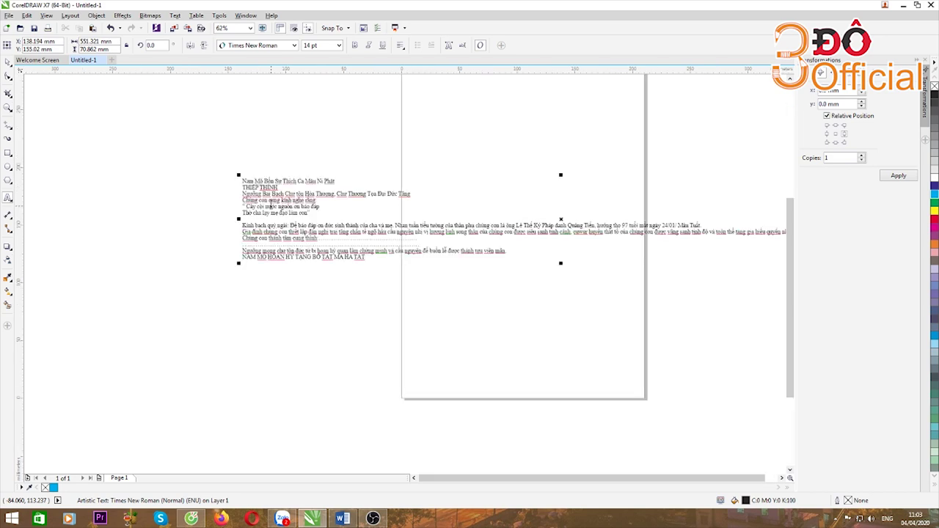
scroll(269, 204, "down", 2)
scroll(262, 202, "up", 2)
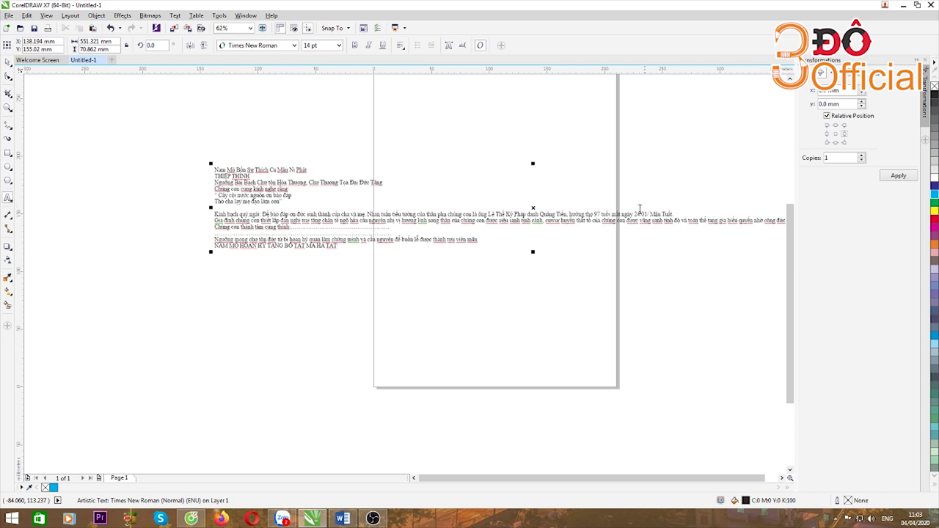
scroll(271, 202, "down", 2)
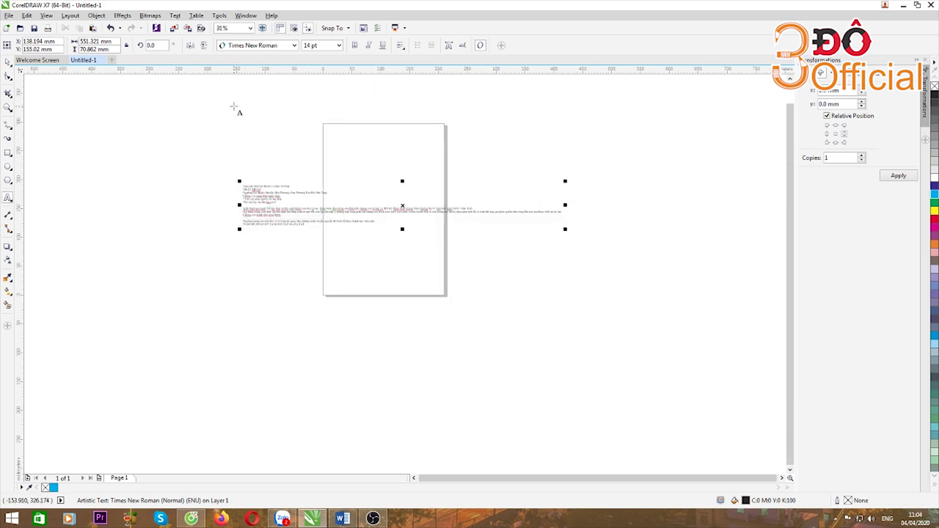
Step: Compare the pasted artistic text with the Word original and delete it from the CorelDRAW drawing
left_click(341, 519)
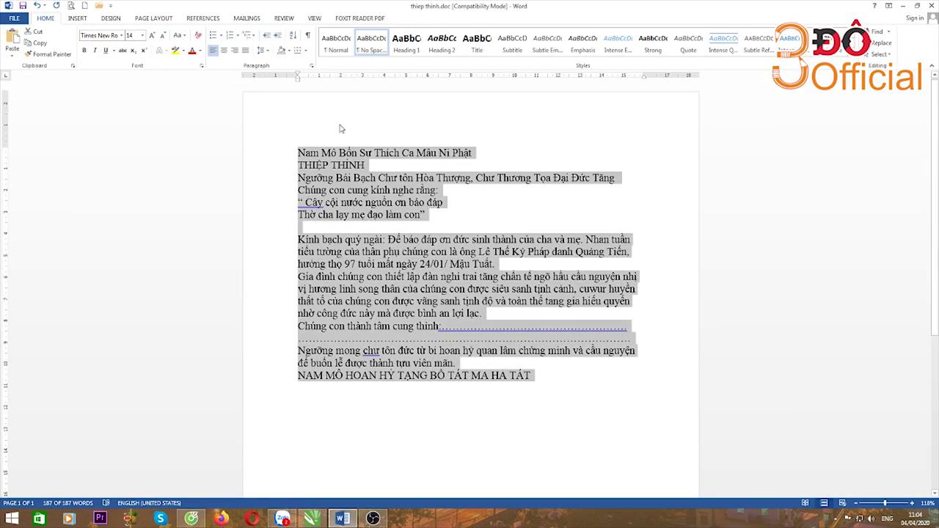
left_click(311, 518)
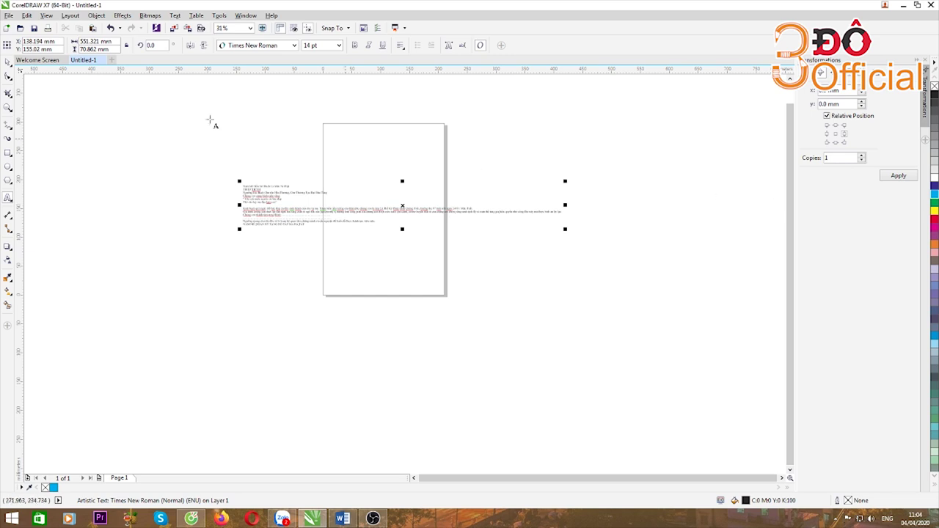
scroll(290, 196, "up", 2)
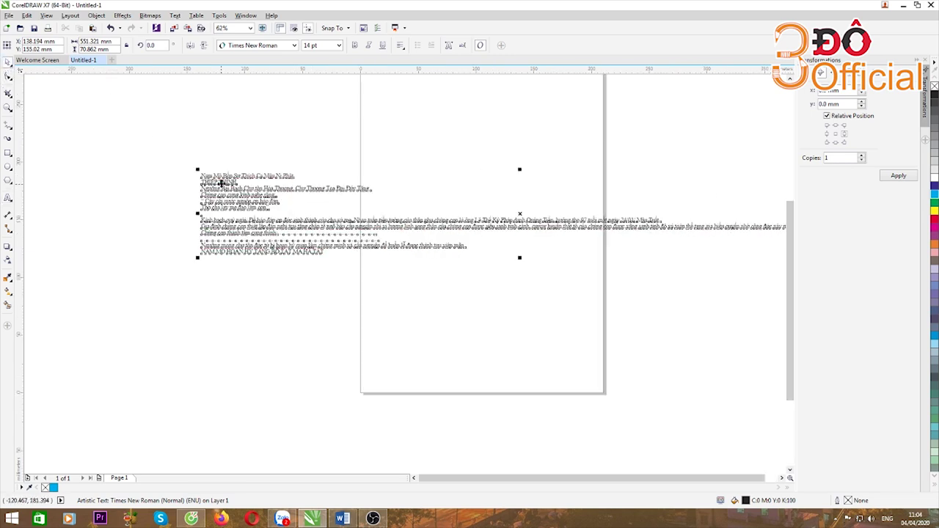
left_click(220, 183)
key("Delete")
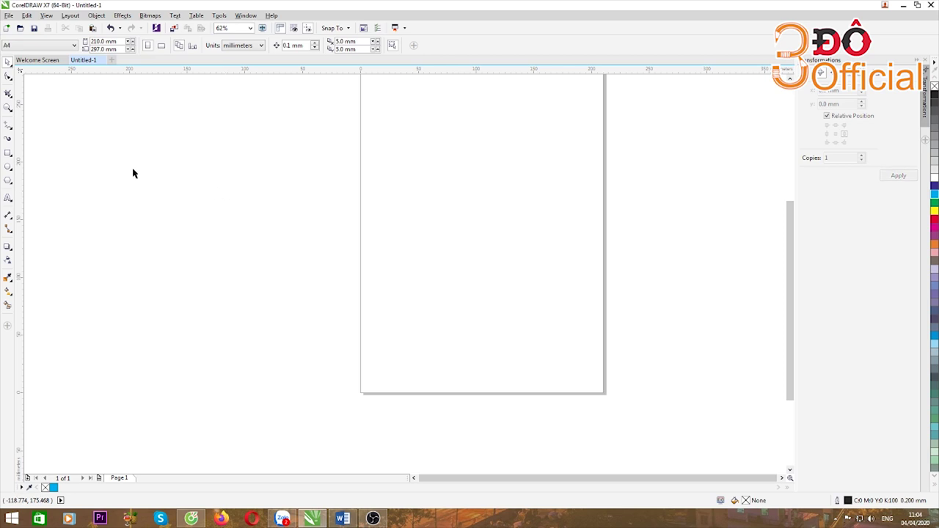
Step: Draw a paragraph text frame about 176 mm wide and 212 mm high left of the page and paste the copied invitation into it
left_click(8, 197)
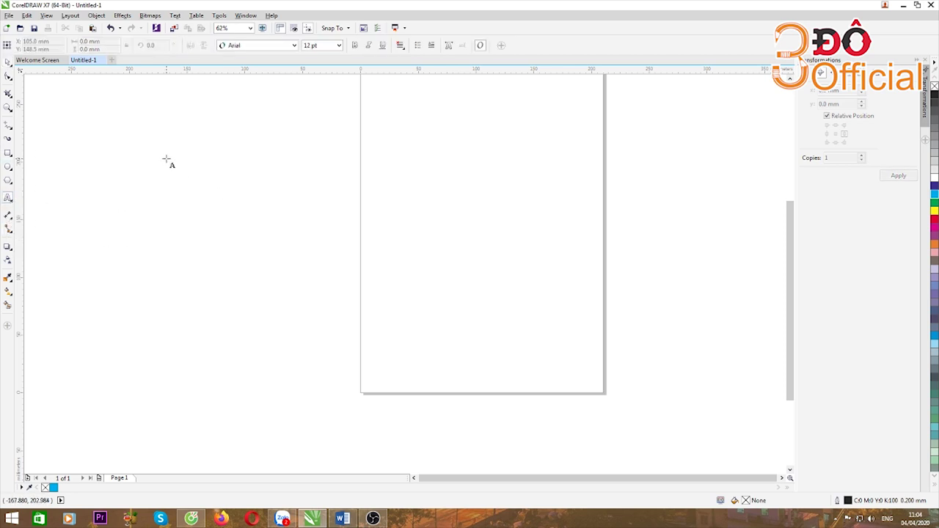
left_click_drag(155, 145, 353, 387)
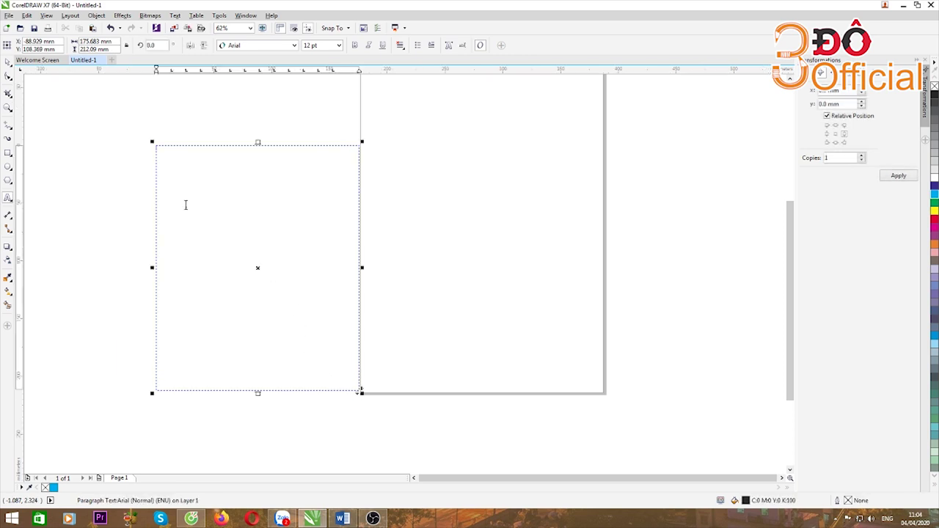
right_click(163, 156)
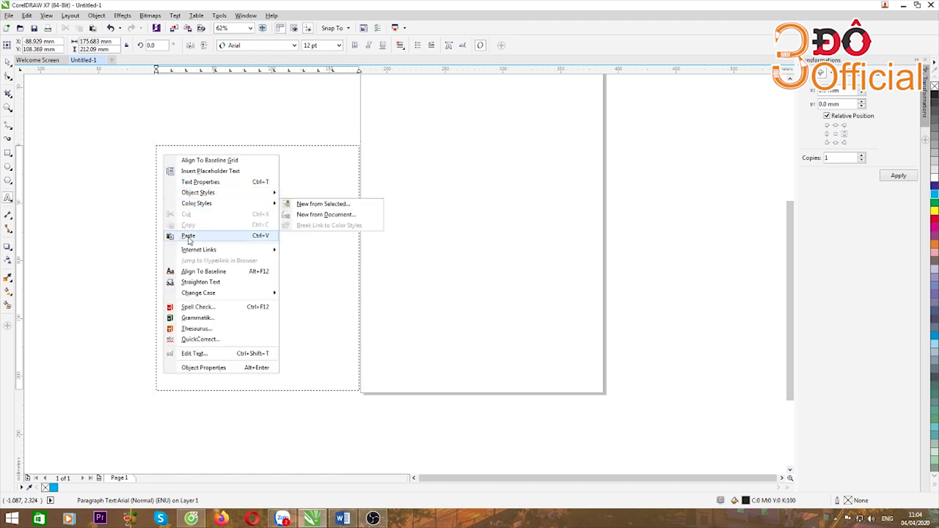
left_click(187, 236)
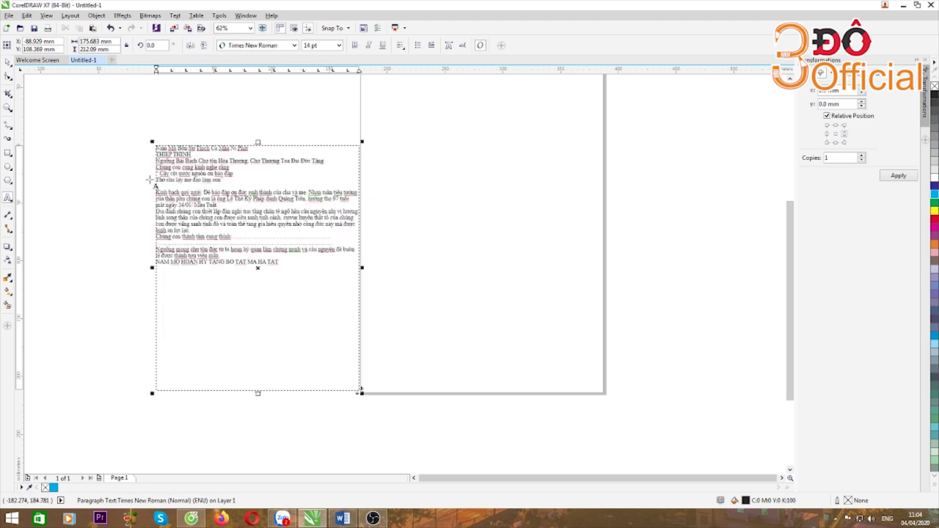
Step: Move the paragraph text frame onto the page, to about X 102 mm, Y 173.3 mm, and inspect its text
scroll(178, 180, "up", 2)
scroll(376, 173, "down", 2)
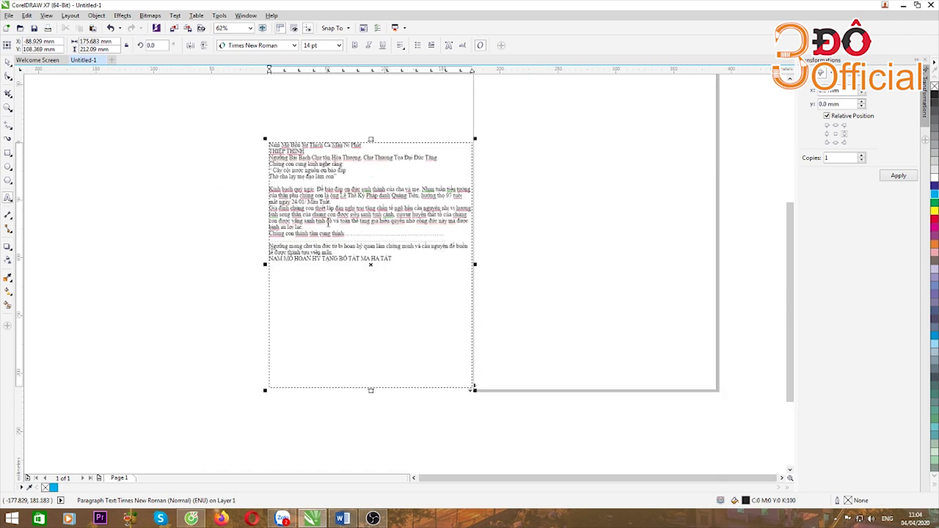
scroll(303, 273, "down", 2)
scroll(323, 233, "up", 2)
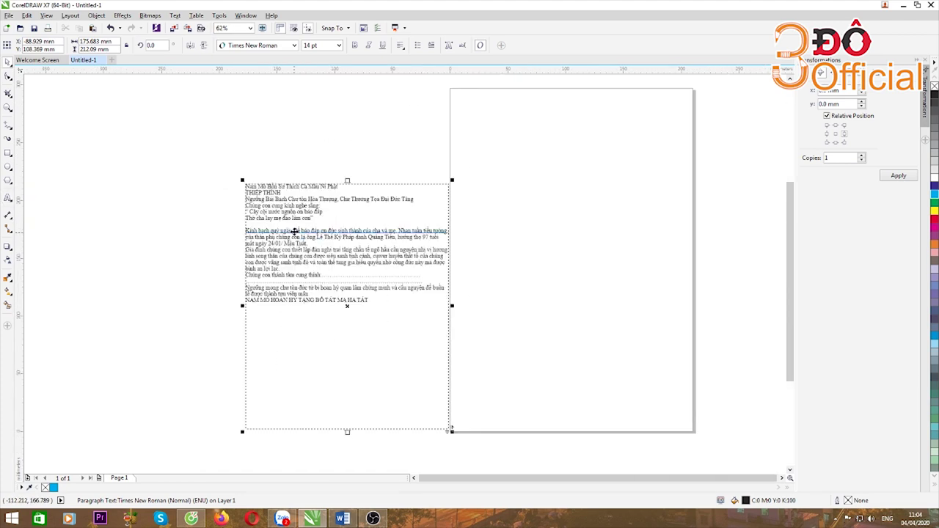
left_click_drag(293, 232, 515, 157)
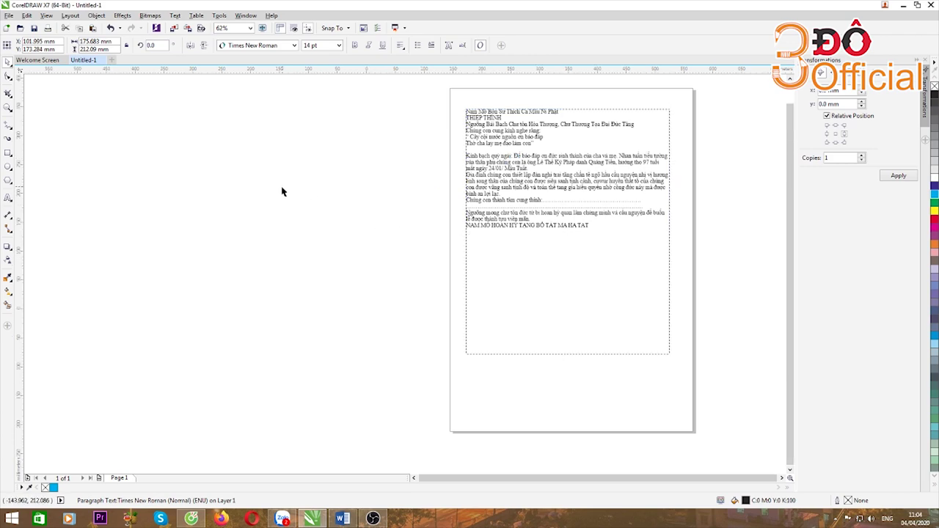
scroll(281, 191, "down", 2)
scroll(399, 155, "up", 2)
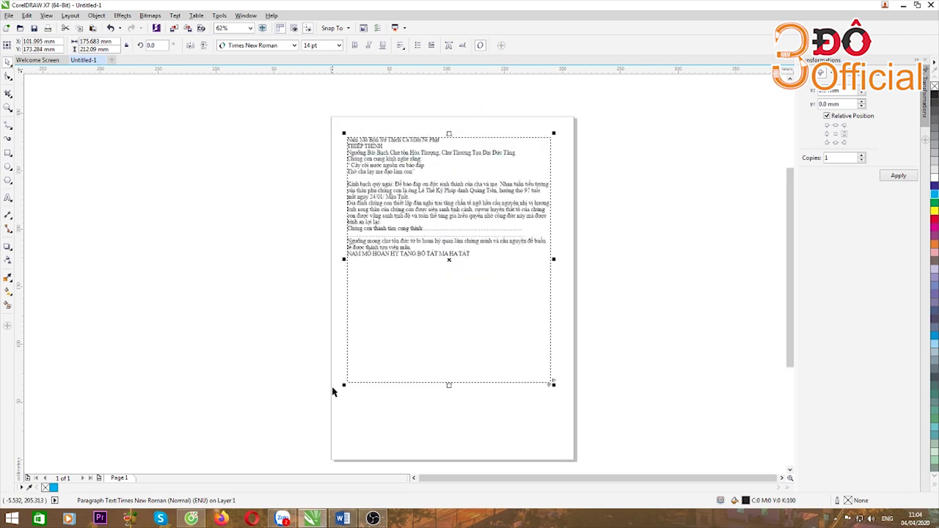
scroll(404, 144, "up", 3)
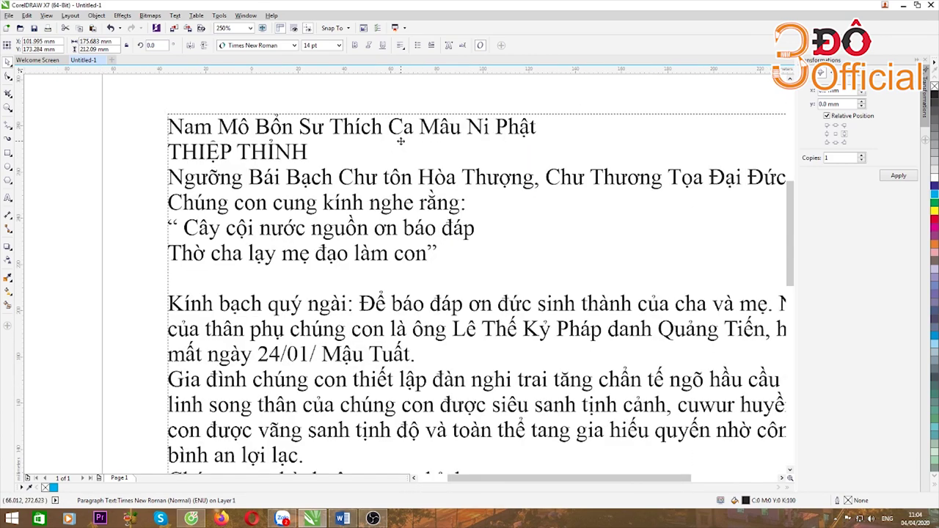
scroll(400, 141, "down", 3)
scroll(385, 187, "up", 2)
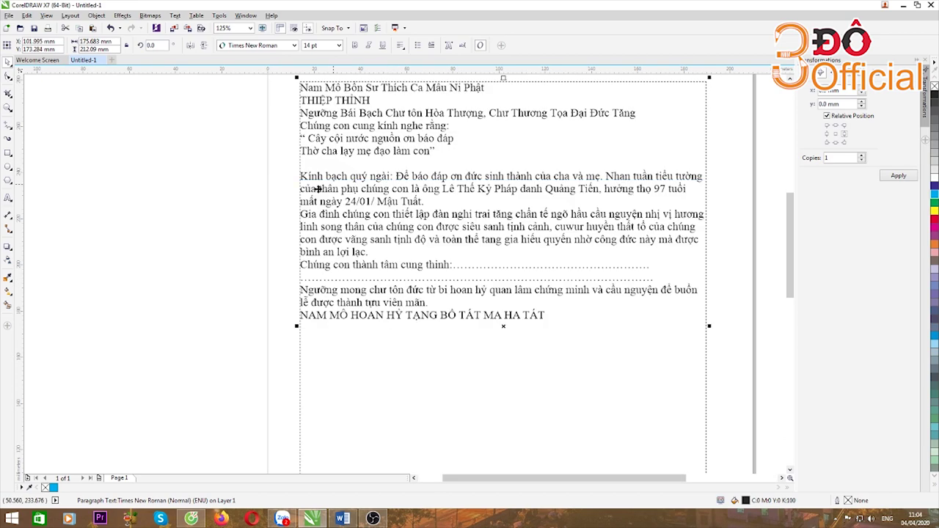
scroll(399, 183, "up", 2)
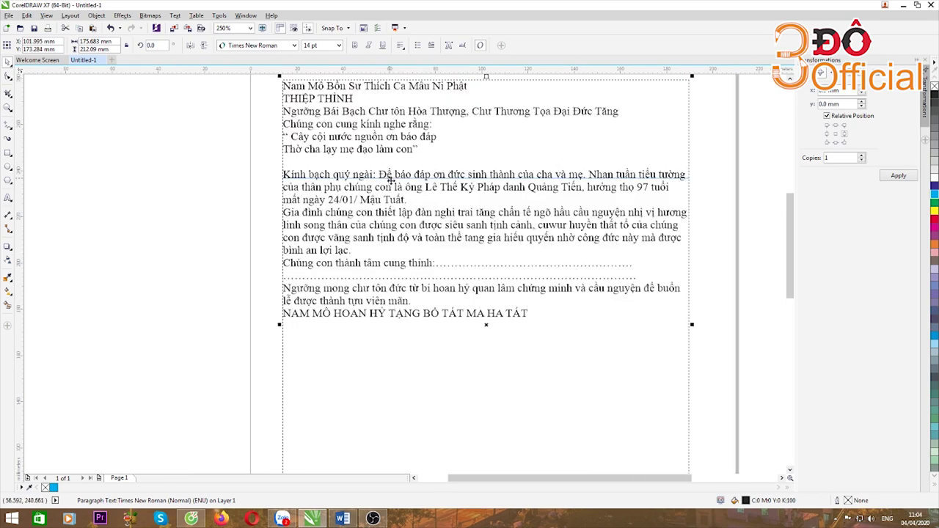
Step: Shrink the paragraph text frame to about 146 mm wide and 113 mm high and inspect its last lines
scroll(389, 136, "down", 3)
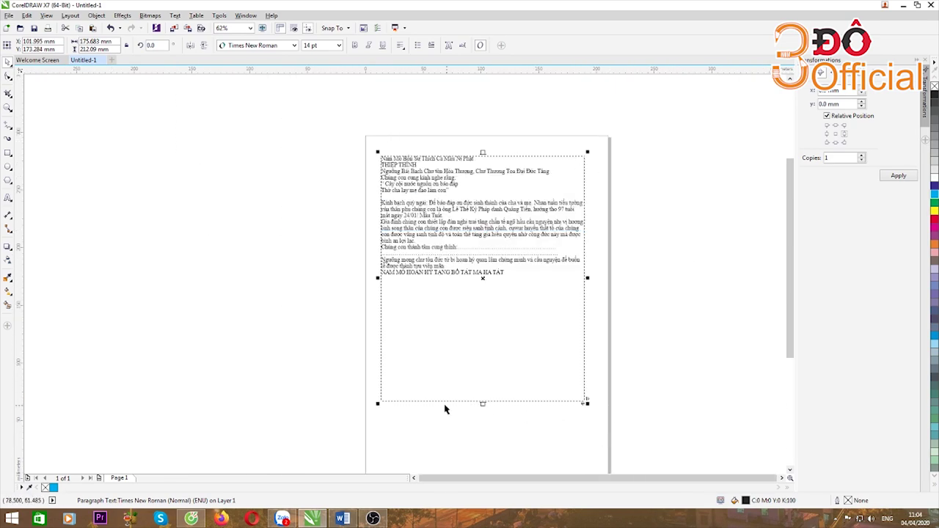
left_click_drag(483, 402, 488, 314)
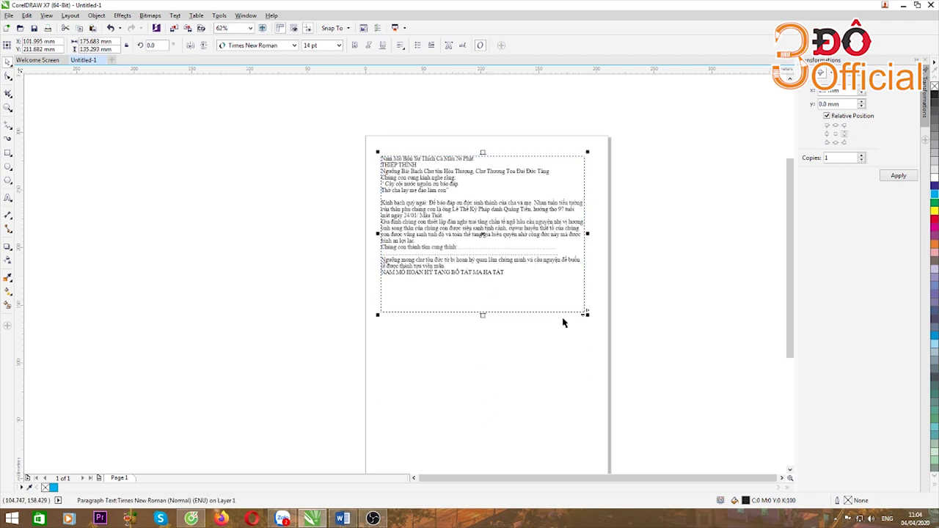
left_click_drag(586, 315, 551, 288)
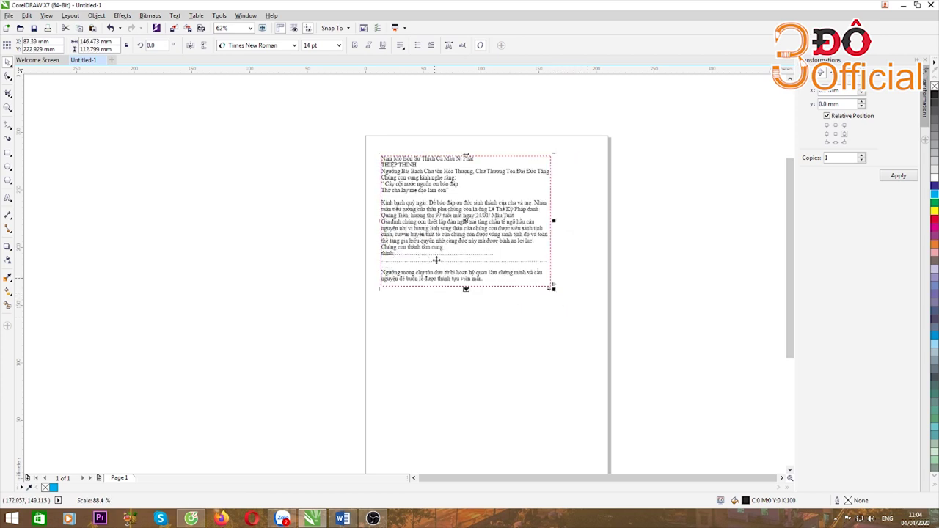
scroll(446, 299, "up", 2)
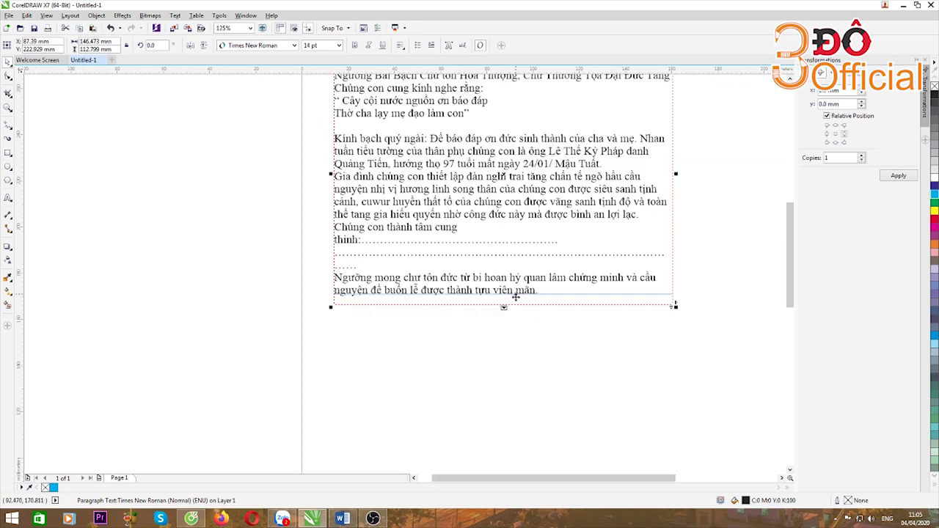
Step: Lengthen the paragraph text frame so all its text fits, and resize it to about 139 mm wide and 159 mm high
scroll(469, 327, "down", 2)
left_click_drag(482, 297, 480, 356)
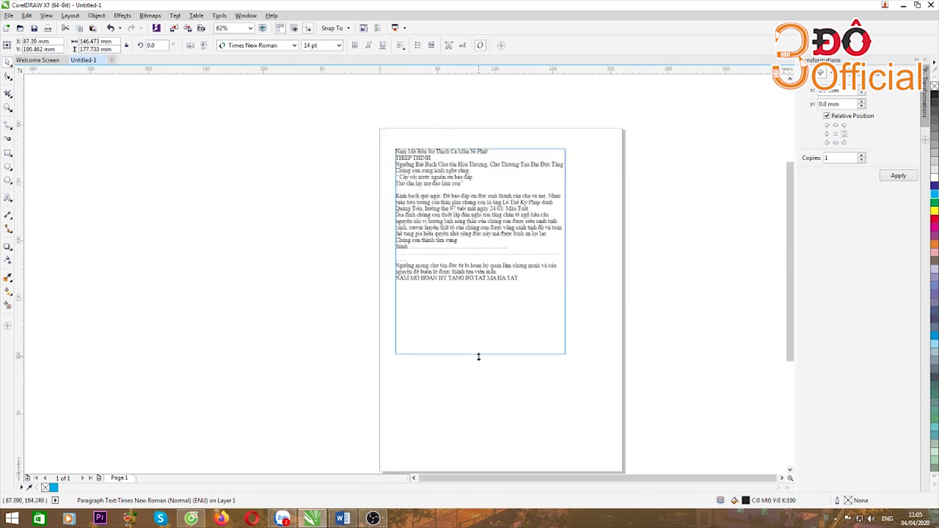
scroll(484, 279, "up", 2)
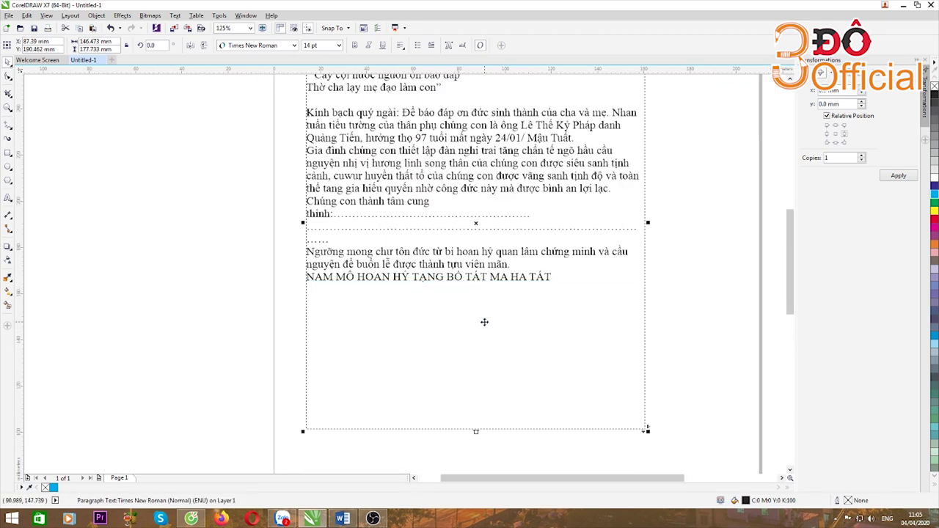
scroll(484, 321, "down", 2)
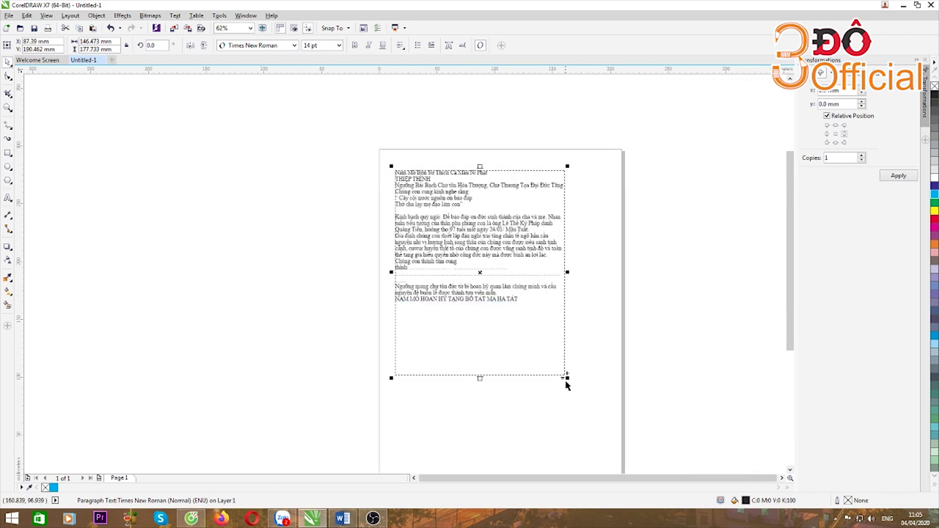
mouse_move(566, 376)
left_mouse_down()
mouse_move(545, 350)
mouse_move(557, 369)
left_mouse_up()
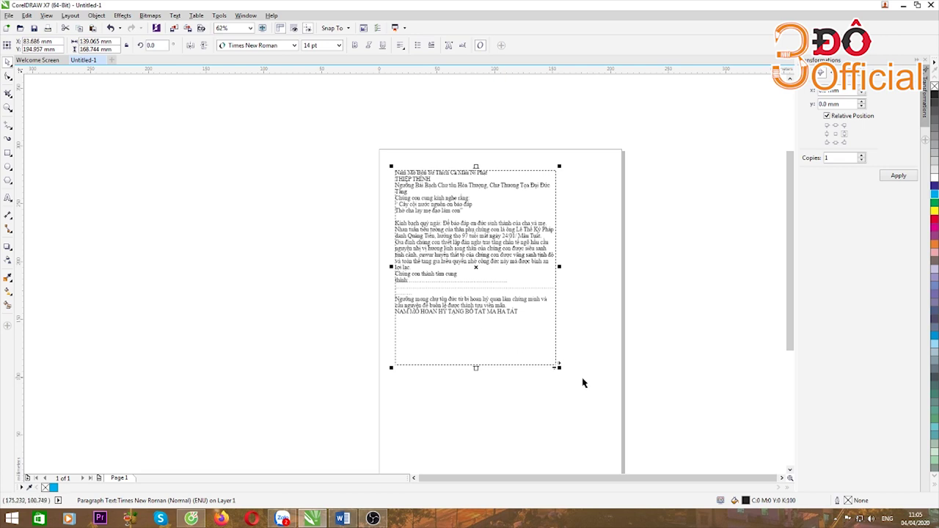
scroll(454, 186, "up", 3)
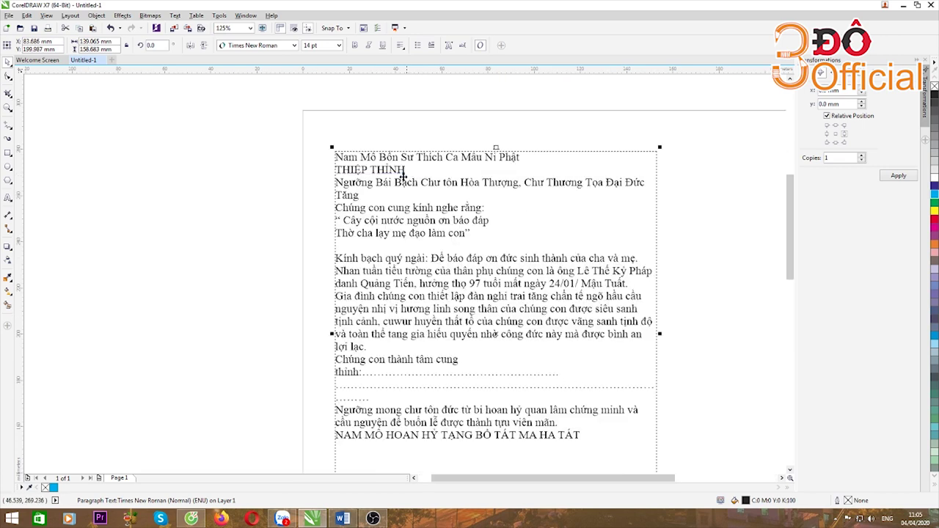
Step: Select all the invitation text inside the frame and browse the available UTM, VNI and .Vn fonts for it
double_click(366, 171)
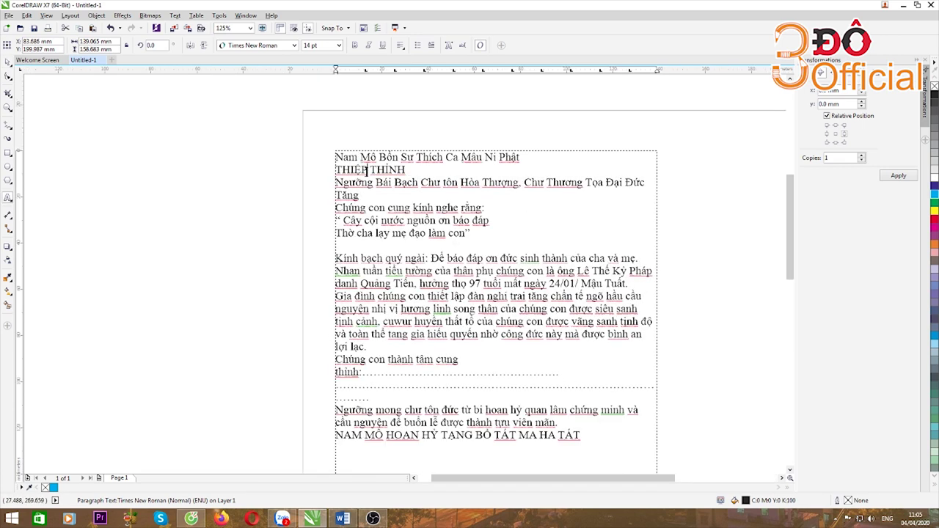
left_click_drag(336, 157, 598, 436)
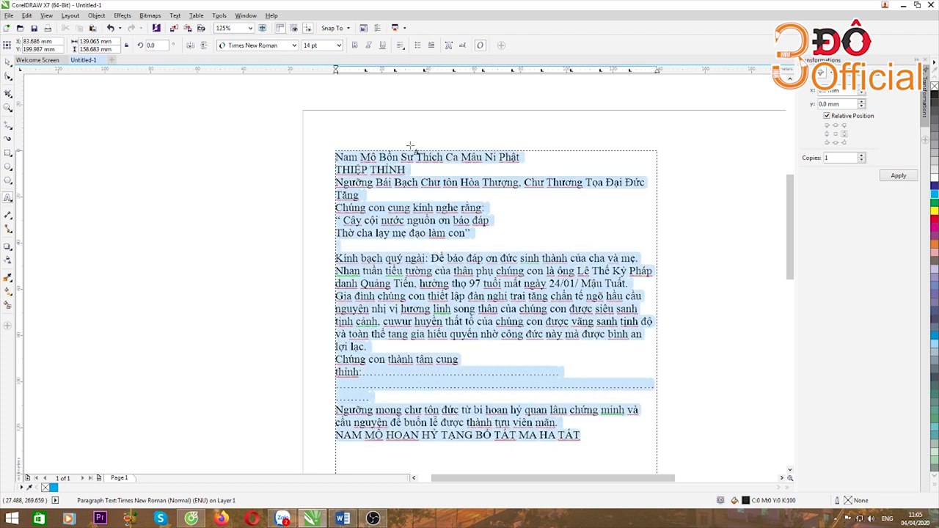
left_click(293, 45)
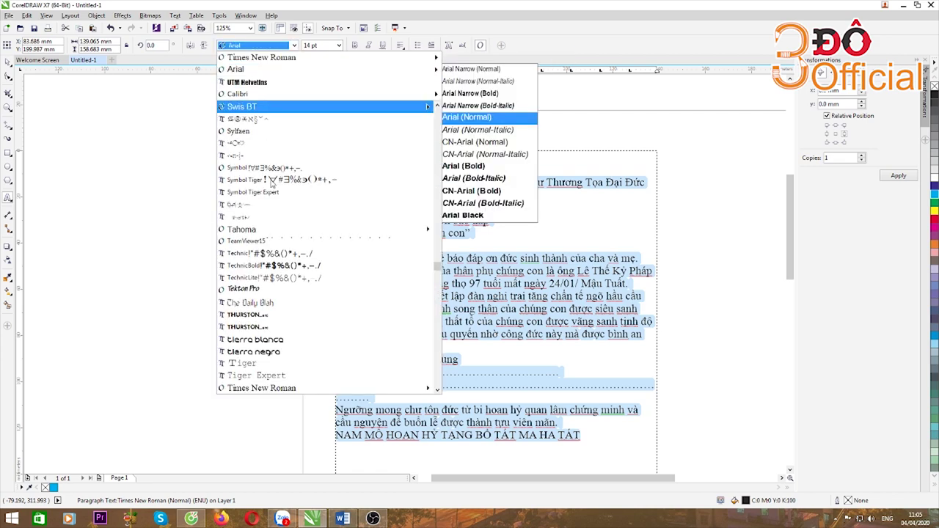
scroll(307, 346, "down", 10)
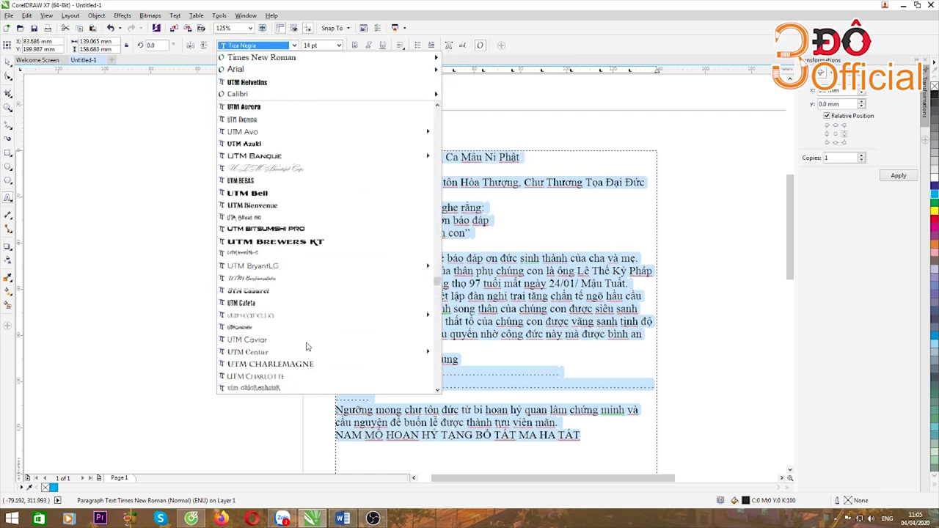
scroll(307, 346, "down", 8)
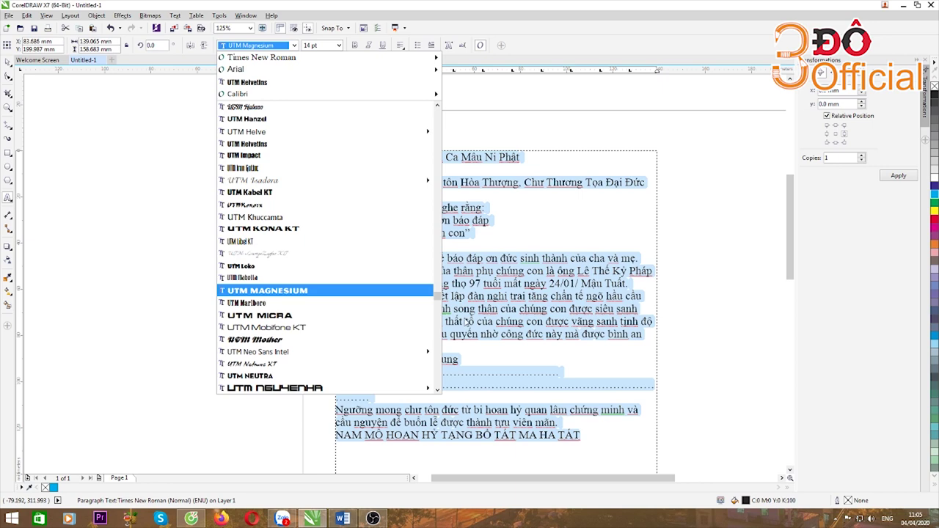
scroll(438, 299, "up", 15)
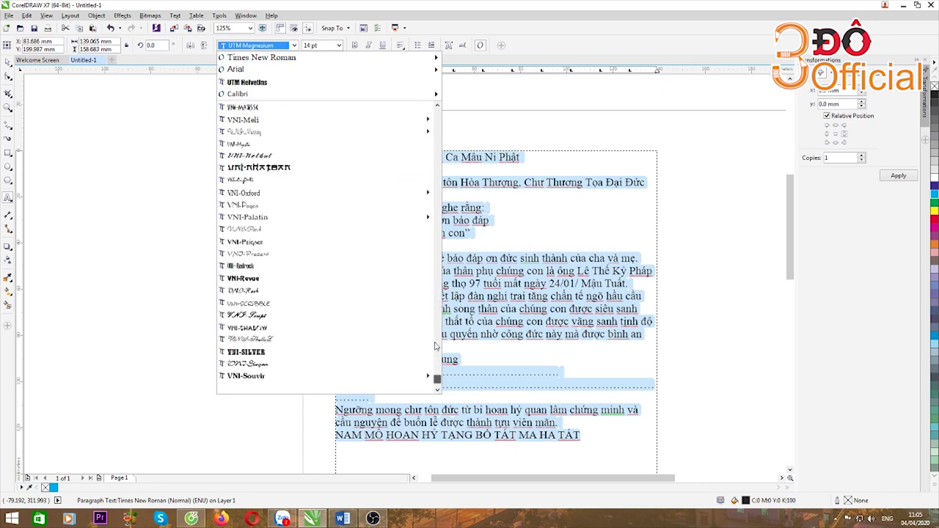
scroll(431, 176, "up", 20)
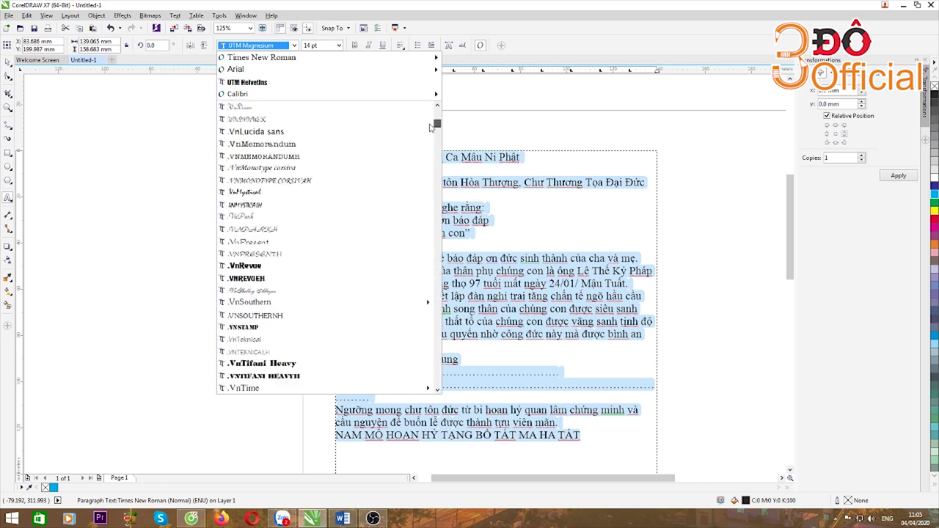
left_click(210, 247)
Step: Try to draw a second paragraph text frame about 127 mm wide and 88 mm high over the invitation
scroll(183, 220, "down", 2)
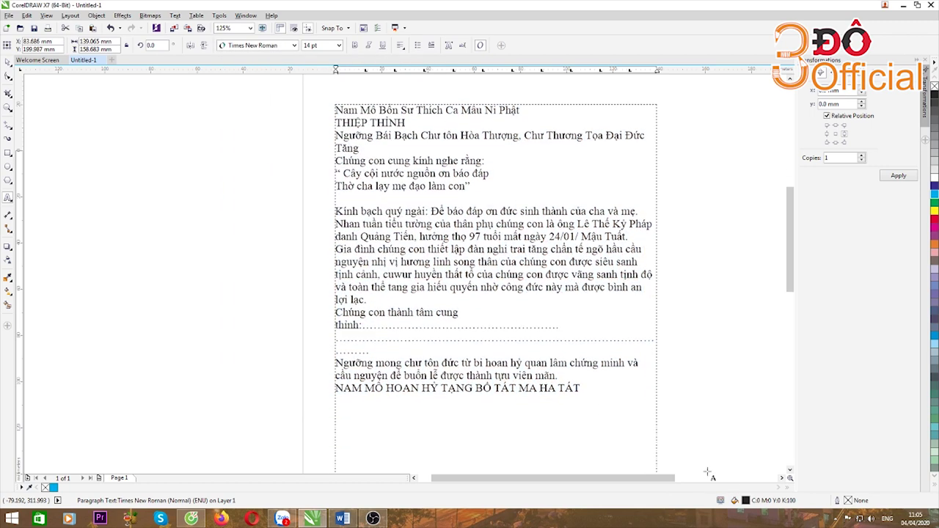
left_click_drag(179, 215, 472, 418)
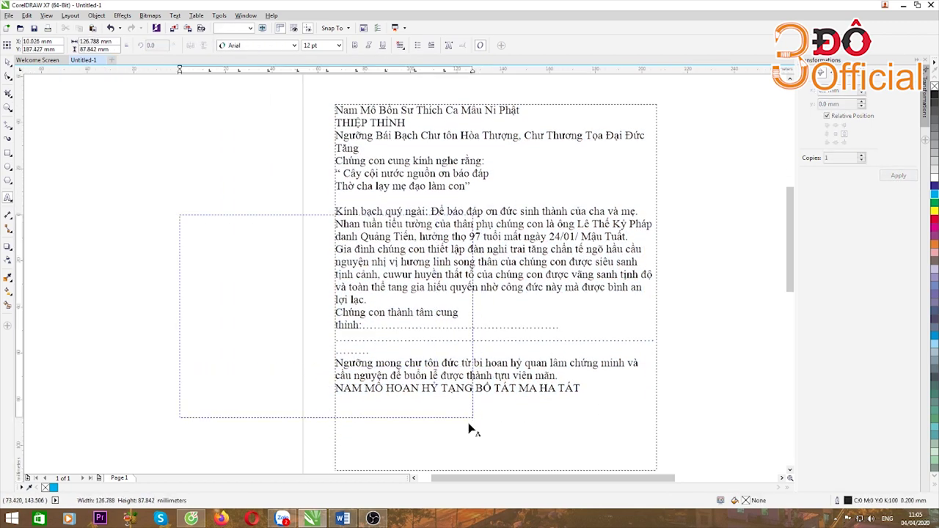
left_click(8, 64)
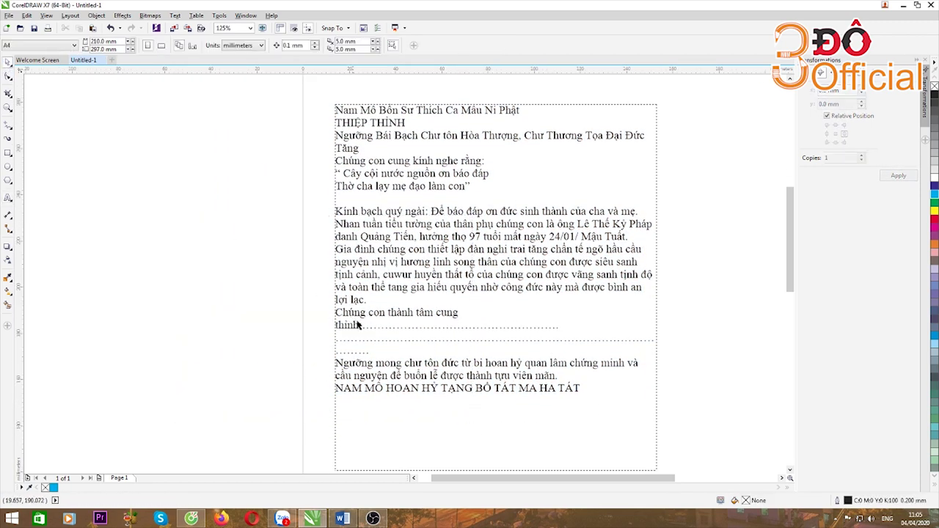
Step: Choose "Unicode dựng sẵn" as the character set of the UniKey Vietnamese keyboard tool
left_click(836, 520)
right_click(852, 439)
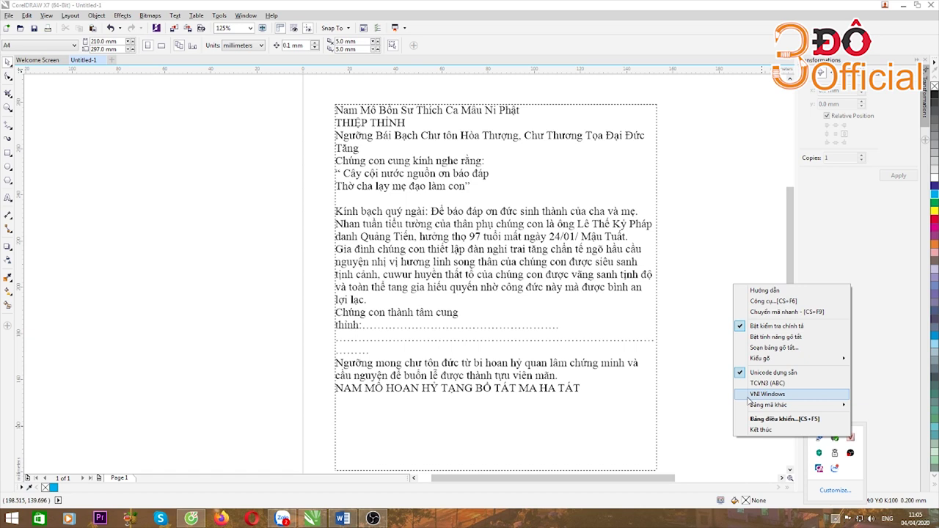
left_click(783, 374)
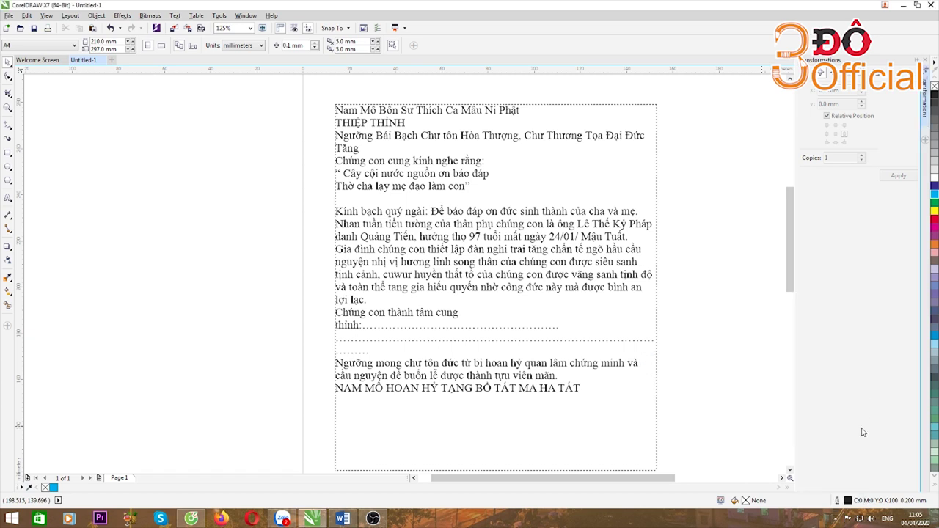
Step: Check the typing method options in the UniKey 4.2 RC4 control panel and close it with Telex kept
left_click(835, 520)
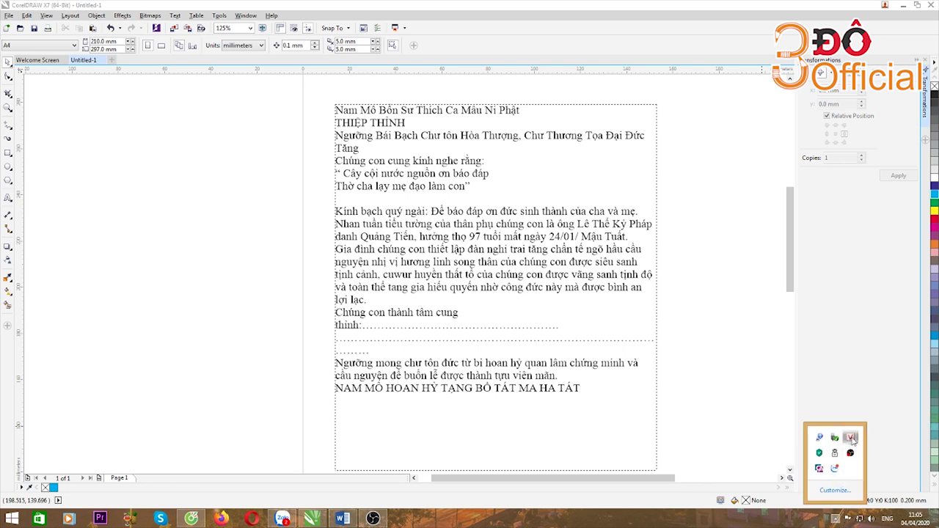
double_click(848, 436)
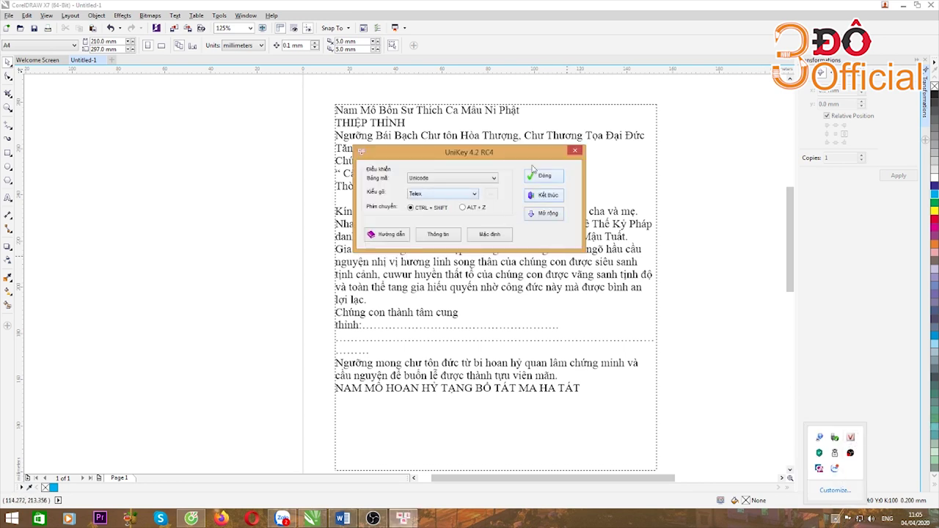
left_click(442, 196)
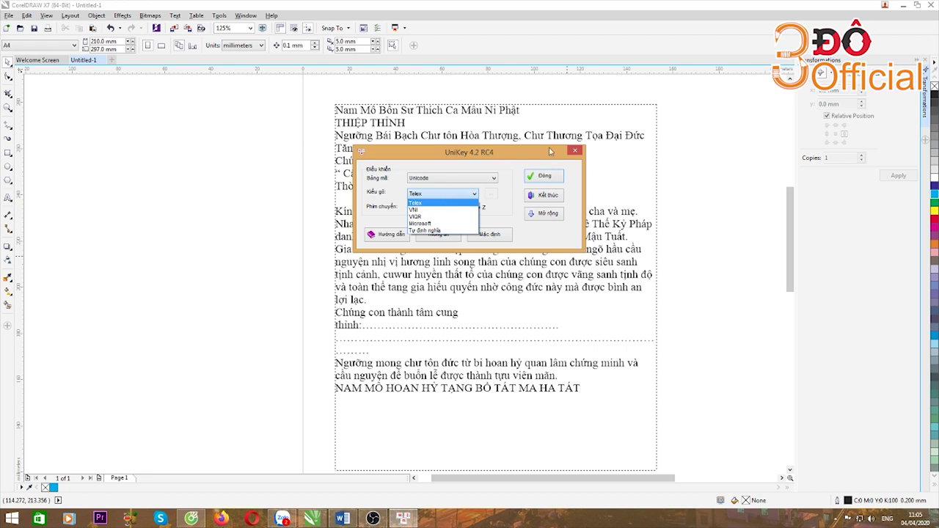
left_click(577, 152)
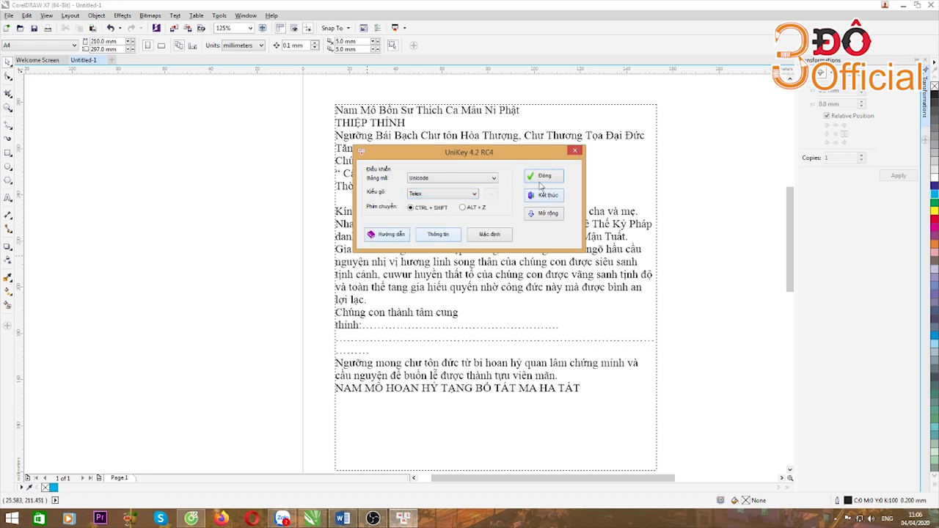
left_click(577, 152)
scroll(453, 198, "down", 2)
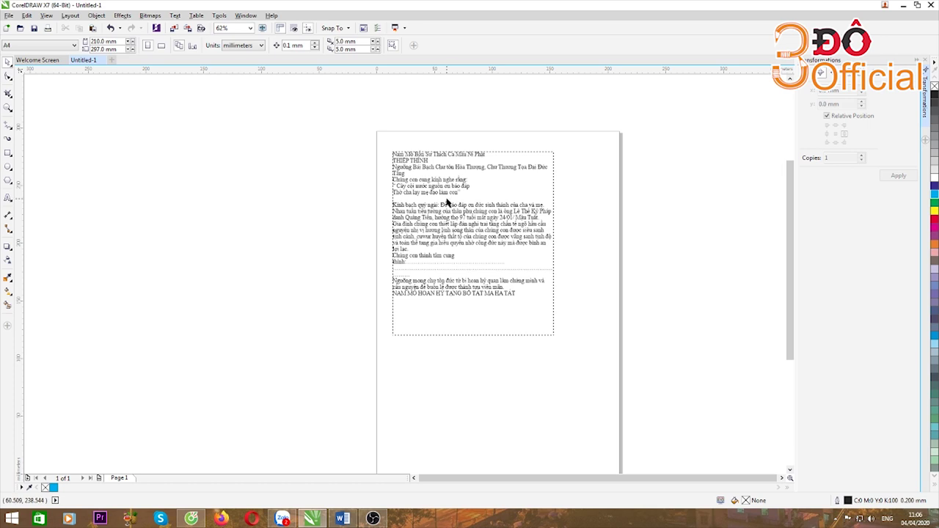
scroll(446, 202, "up", 2)
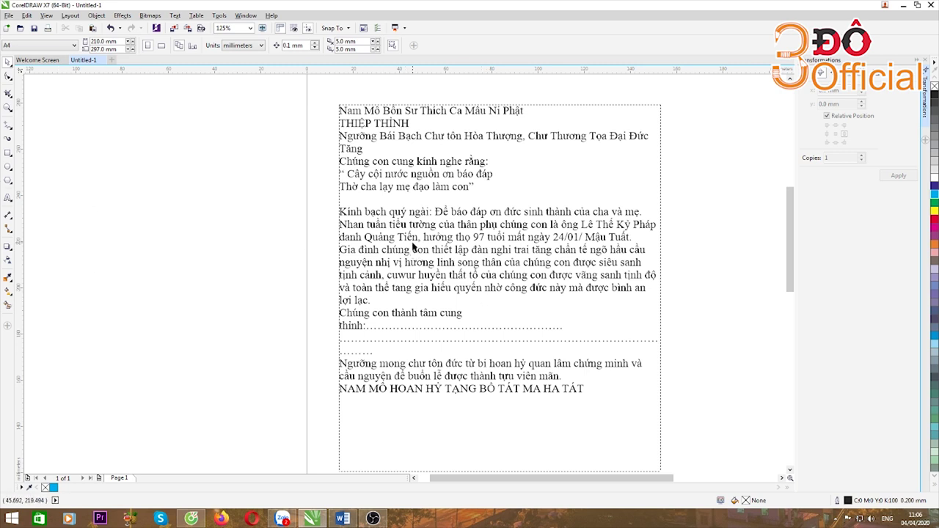
scroll(391, 236, "down", 2)
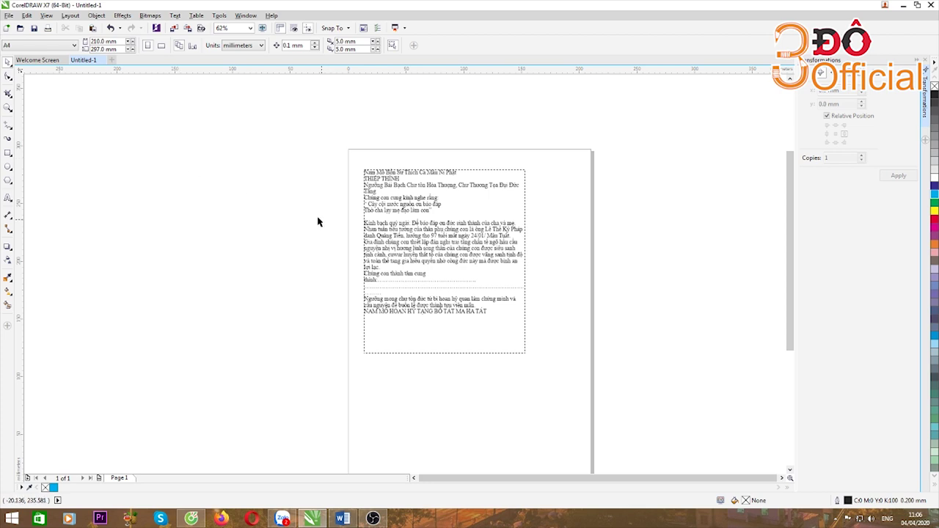
scroll(317, 220, "up", 2)
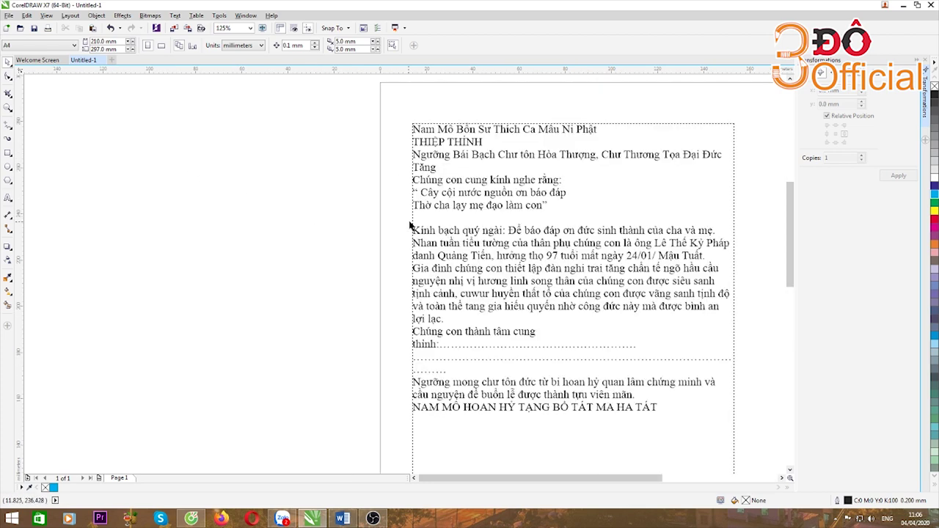
scroll(430, 212, "down", 2)
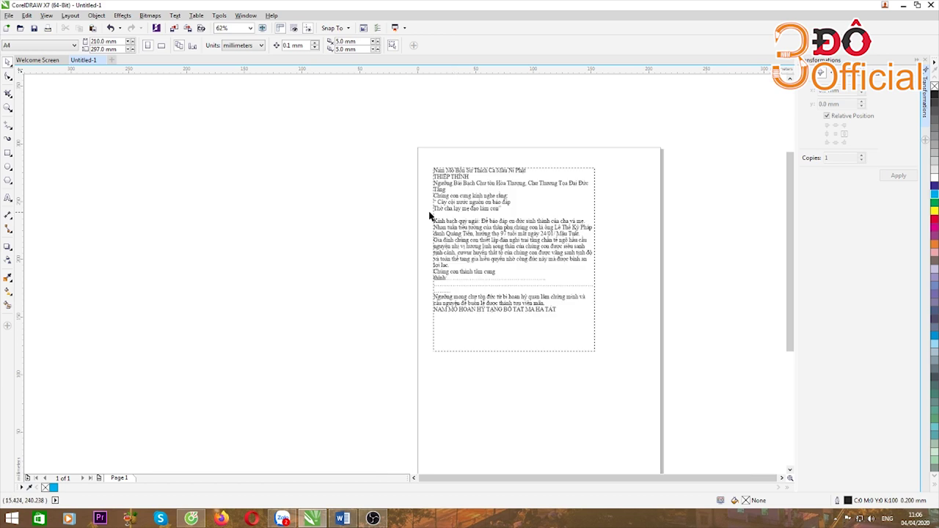
Step: Select the invitation text frame and choose the data (D:) drive as the location for saving the drawing
left_click_drag(386, 142, 631, 386)
left_click_drag(390, 130, 633, 404)
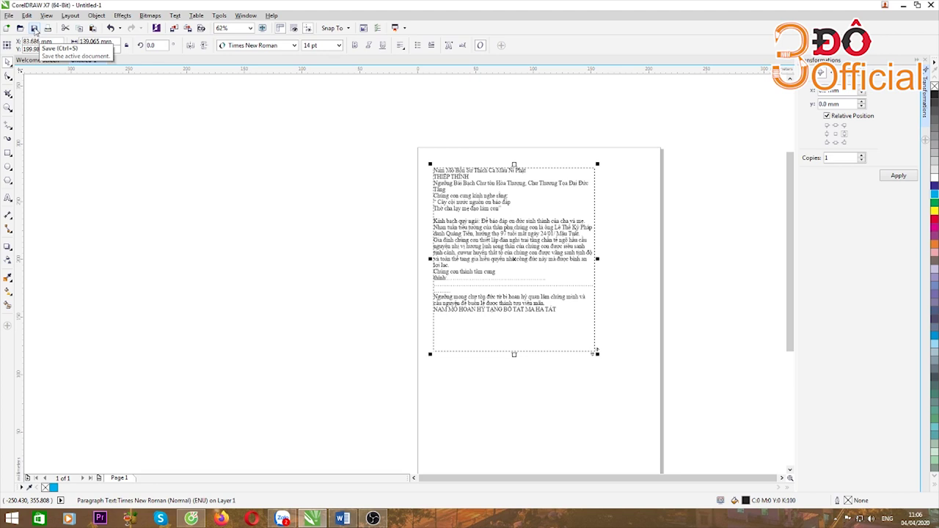
left_click(34, 29)
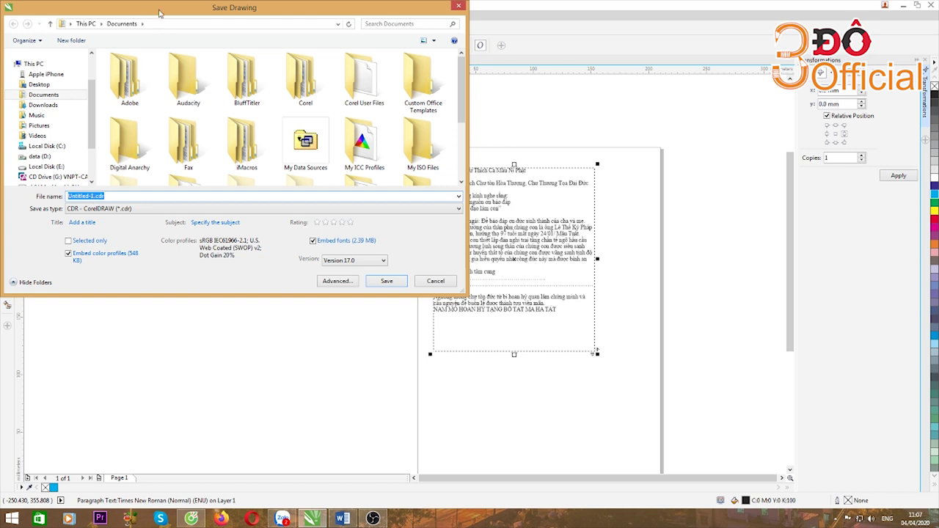
left_click(337, 24)
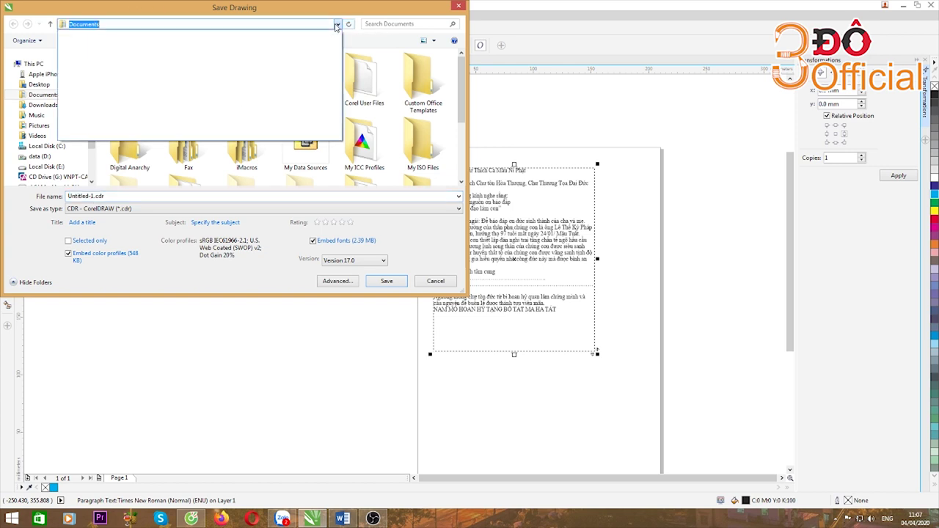
left_click(337, 24)
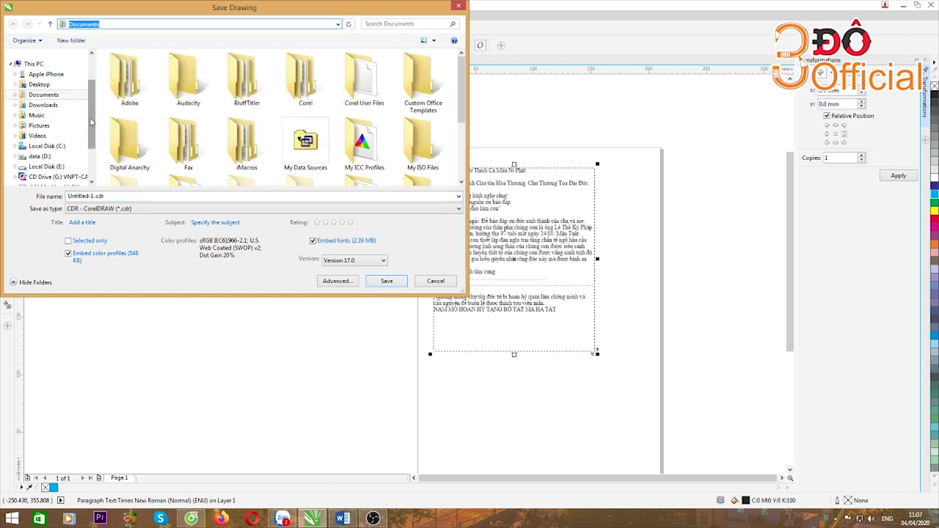
left_click(42, 158)
left_click(123, 196)
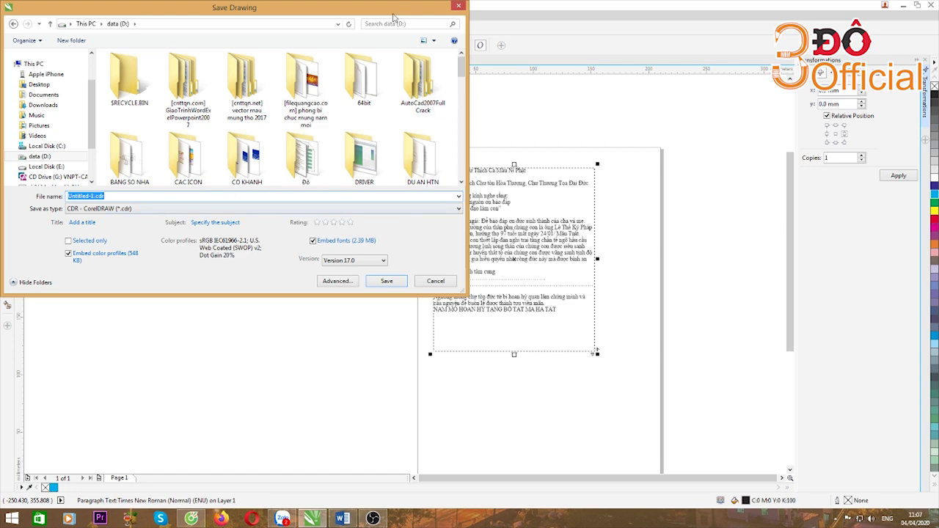
mouse_move(393, 16)
left_mouse_down()
mouse_move(396, 39)
mouse_move(412, 35)
left_mouse_up()
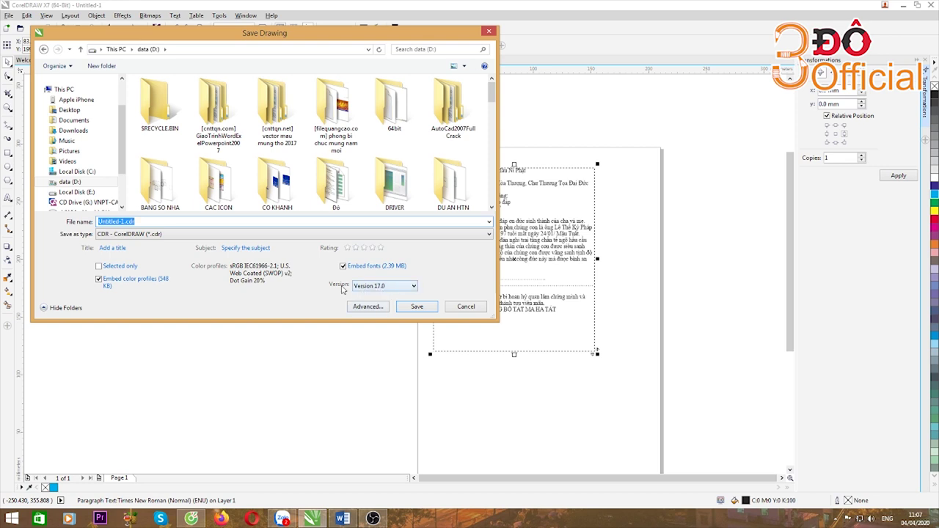
Step: Save the drawing as Untitled-1.cdr with the file version set to Version 13.0
left_click(414, 287)
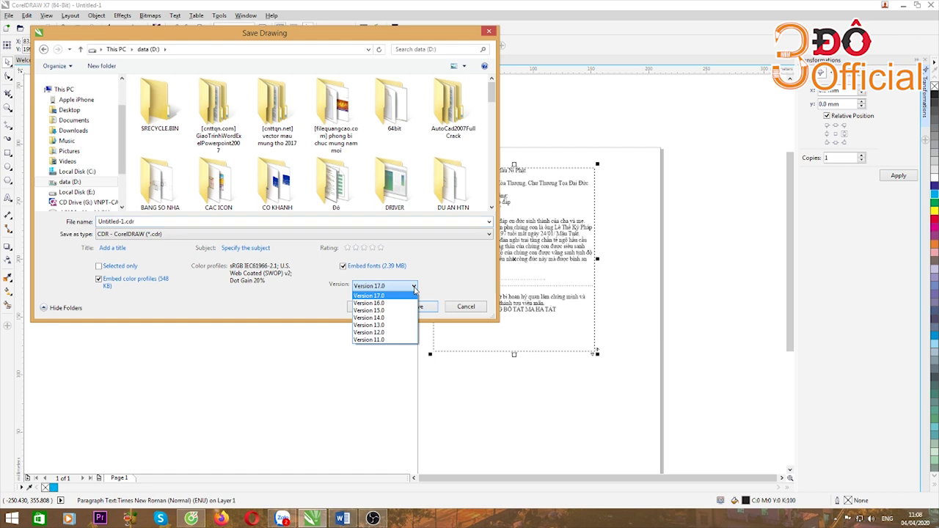
left_click(364, 325)
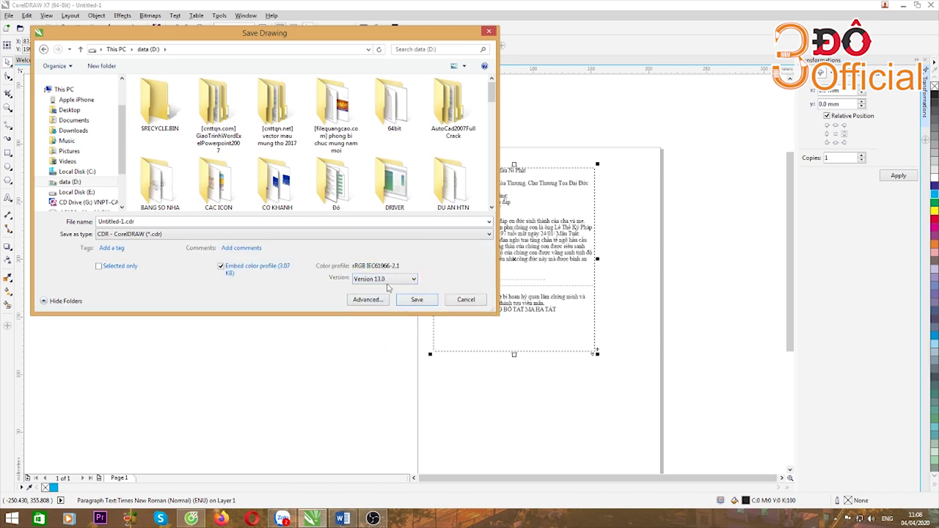
left_click(423, 304)
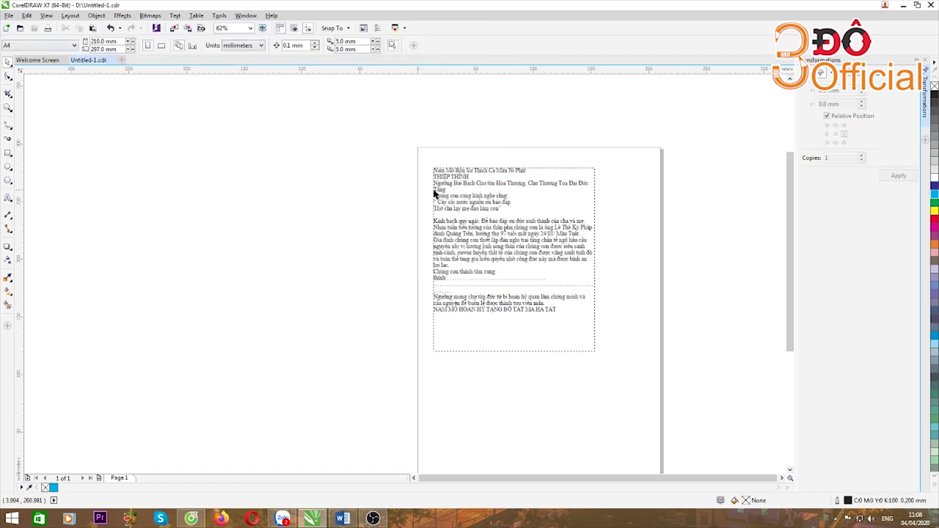
Step: Place a copy of the invitation text frame beside the page, to the left of the original
left_click(457, 199)
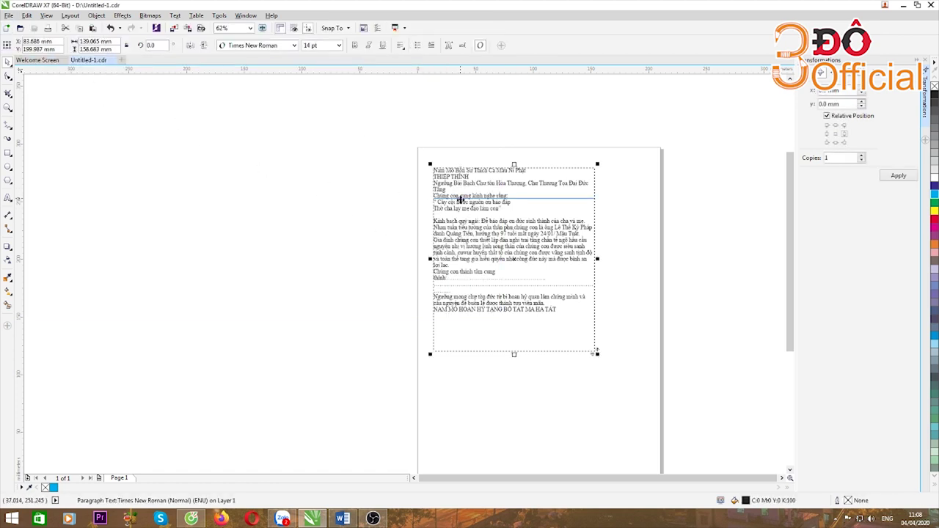
left_click_drag(458, 199, 256, 197)
right_click(256, 197)
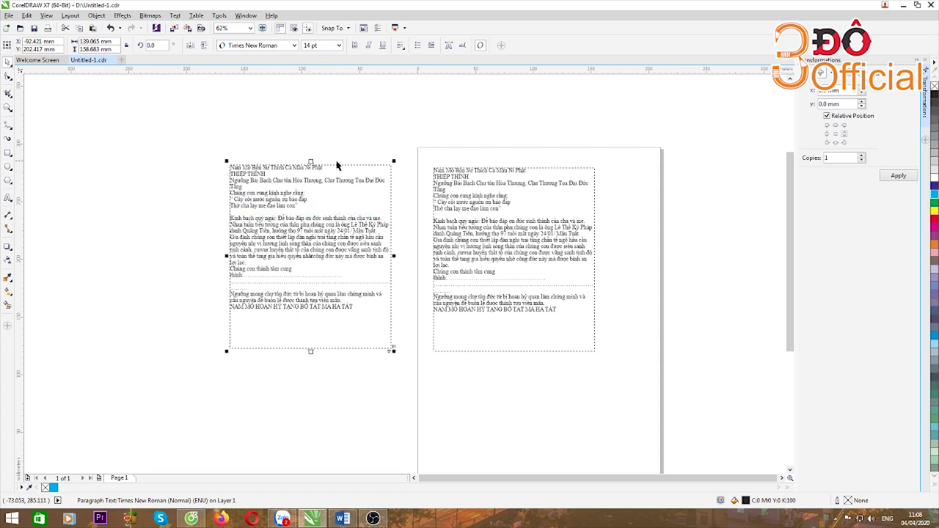
Step: Check the Save As settings for the changed drawing and close the dialog without saving
left_click(8, 16)
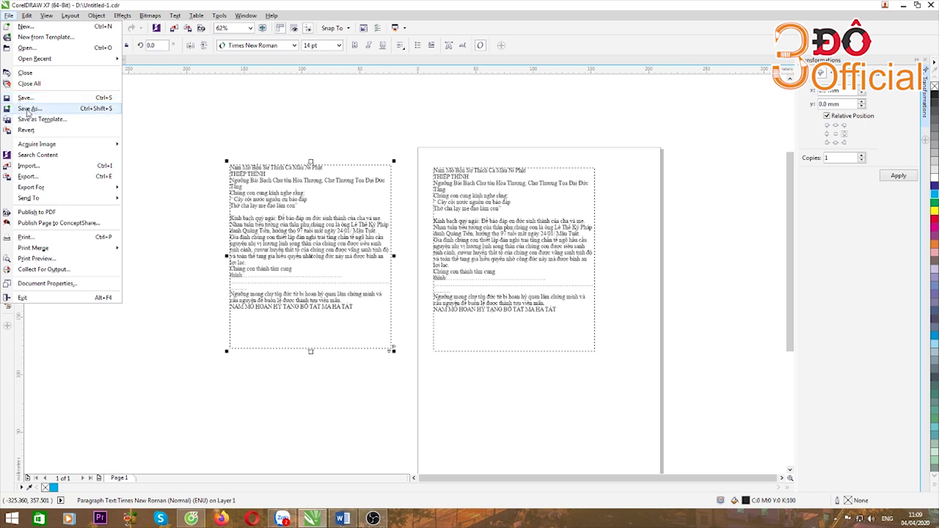
left_click(28, 110)
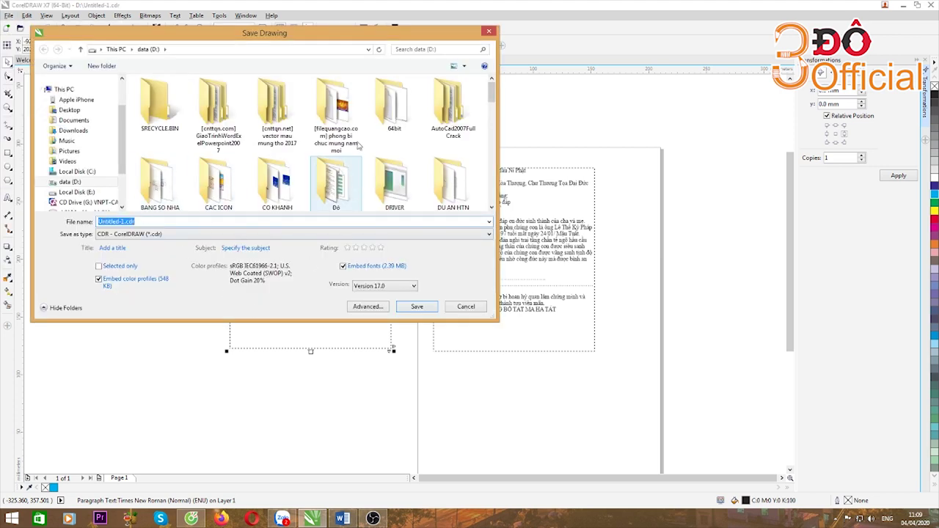
left_click(489, 34)
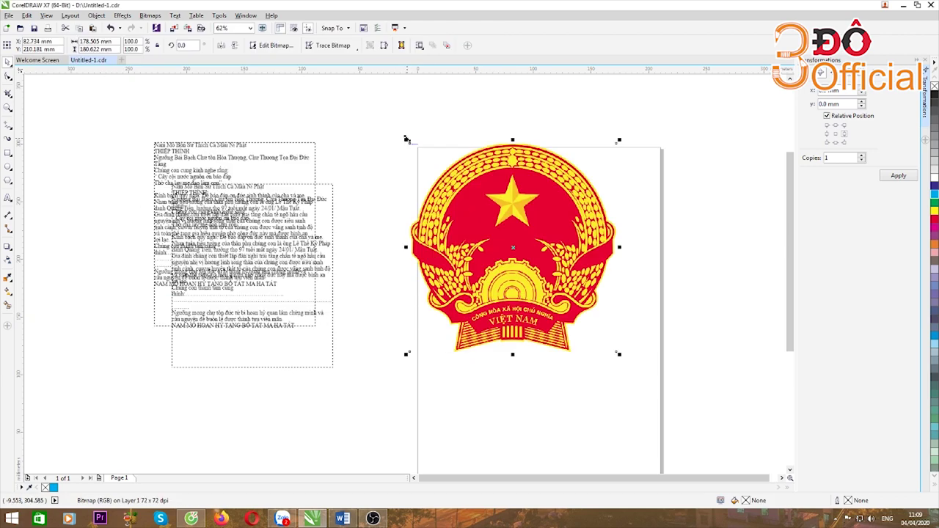
Step: Move the emblem image within the upper half of the page and scale it to about 103 mm wide and 104 mm high
scroll(560, 252, "up", 3)
scroll(559, 252, "down", 2)
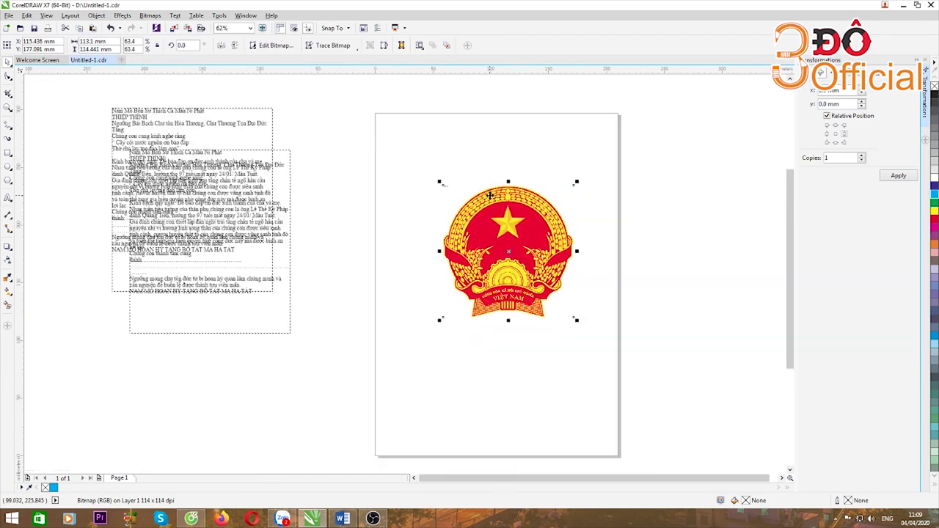
left_click_drag(505, 209, 472, 196)
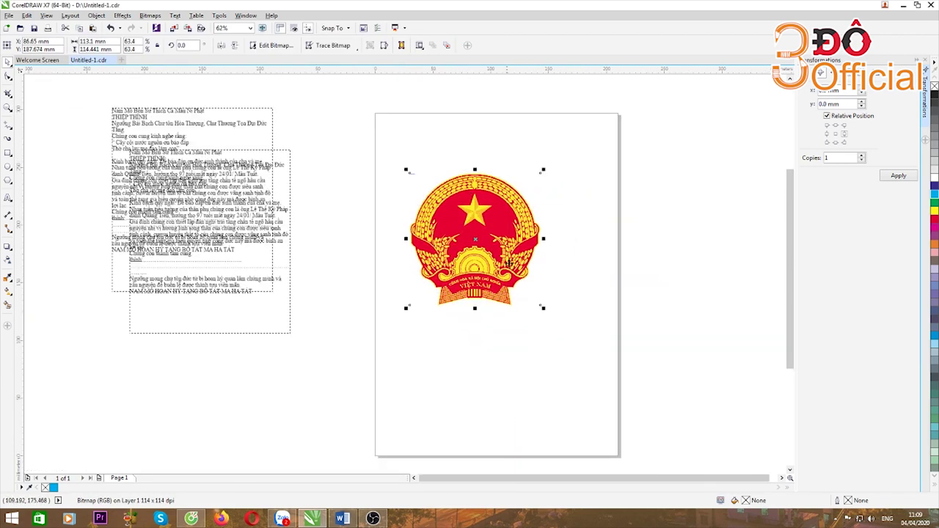
left_click_drag(543, 307, 533, 303)
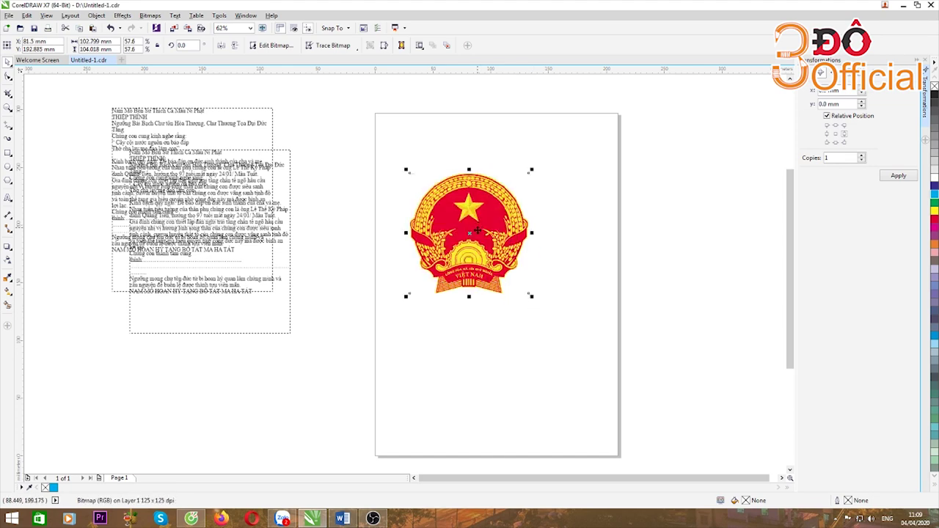
scroll(474, 234, "up", 2)
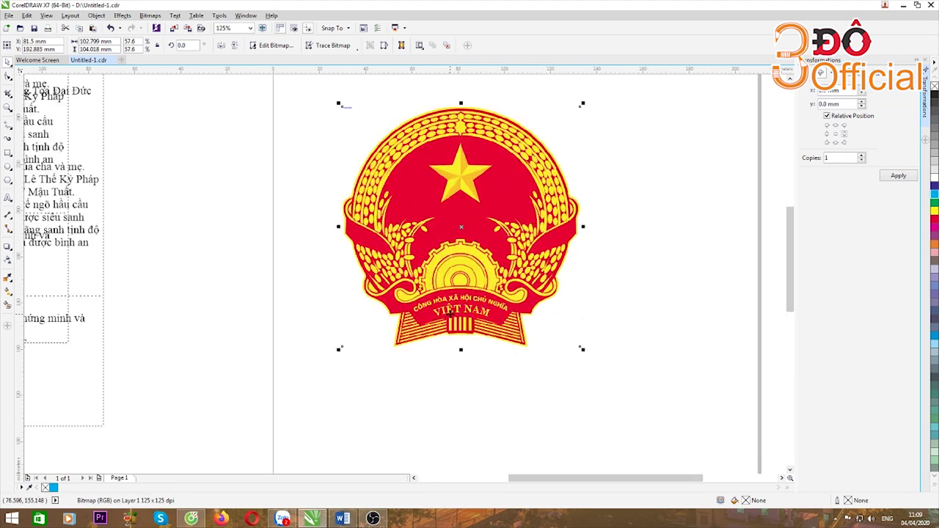
scroll(459, 325, "down", 2)
scroll(479, 251, "up", 2)
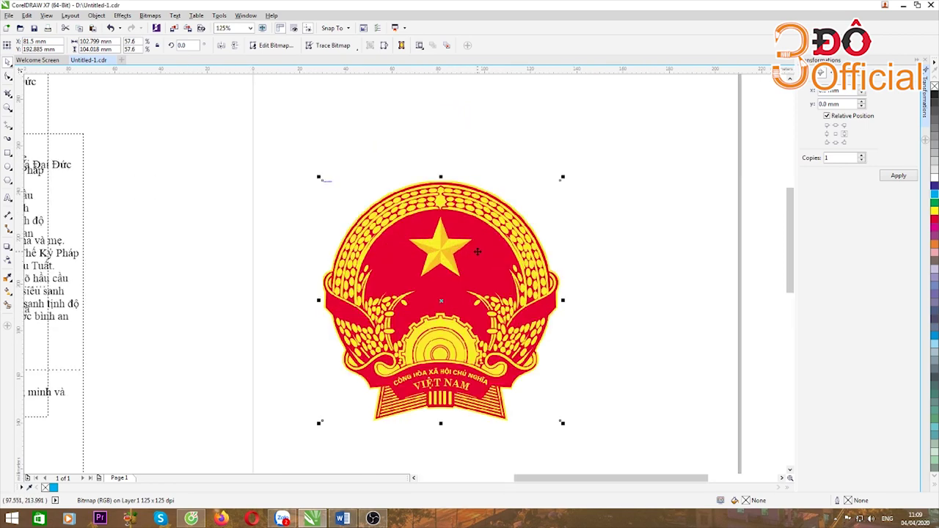
scroll(468, 229, "down", 2)
Step: Export only the selected emblem to the Desktop as a JPEG named "quoc huy 1" in CMYK Color (32-bit) at High quality
left_click_drag(357, 174, 580, 362)
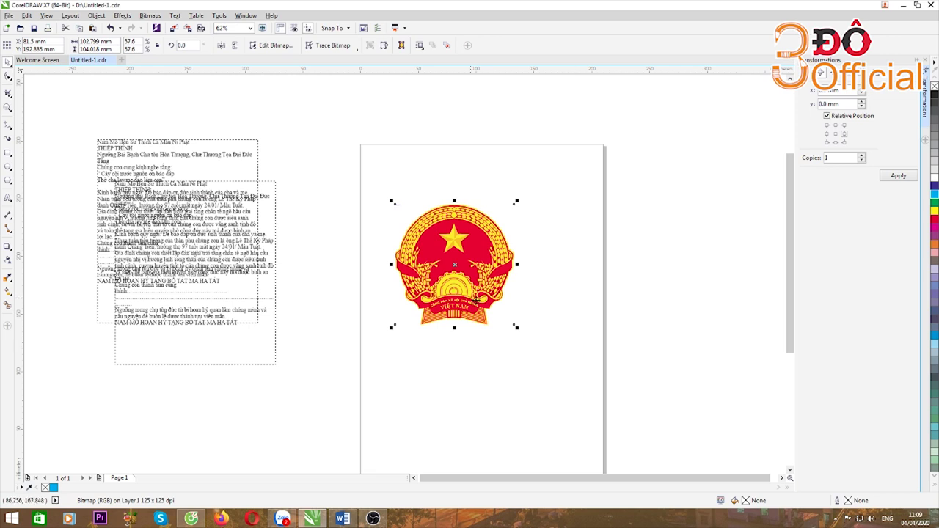
left_click(393, 190)
left_click_drag(394, 191, 615, 429)
left_click(9, 15)
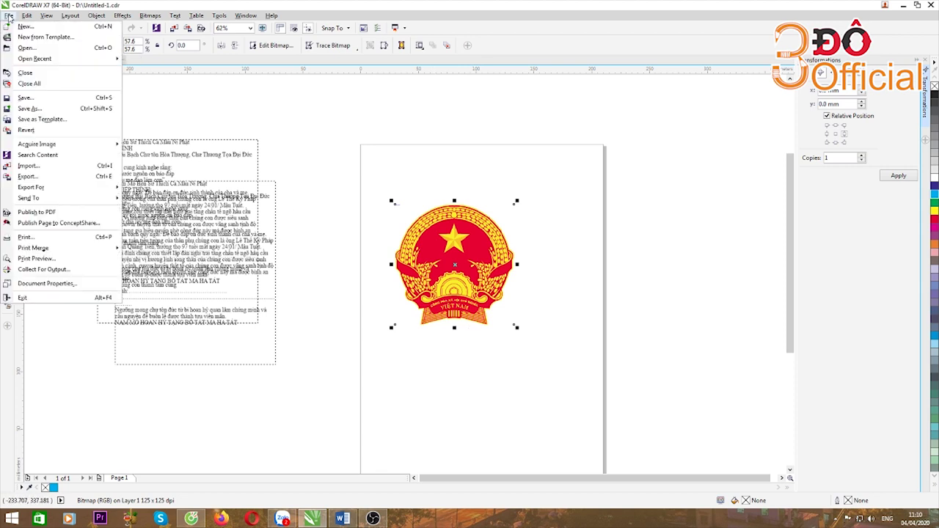
left_click(26, 177)
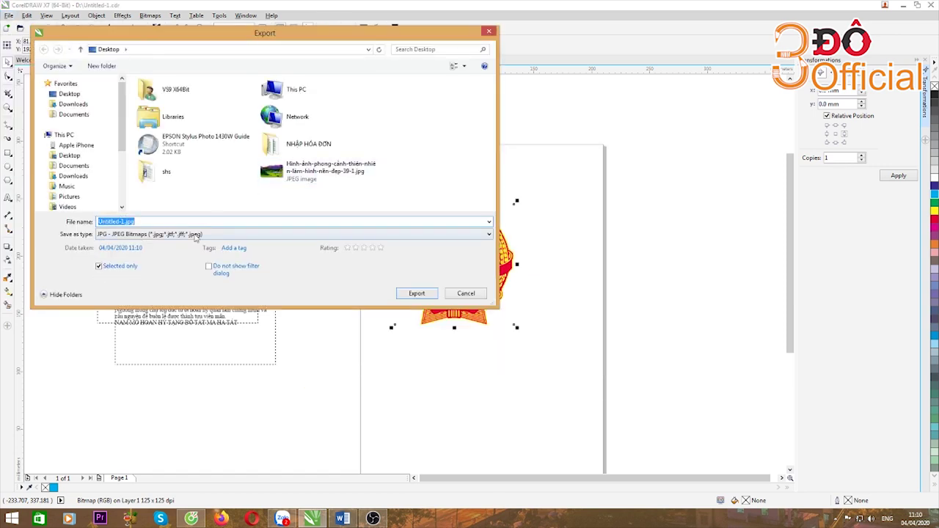
left_click_drag(188, 35, 452, 62)
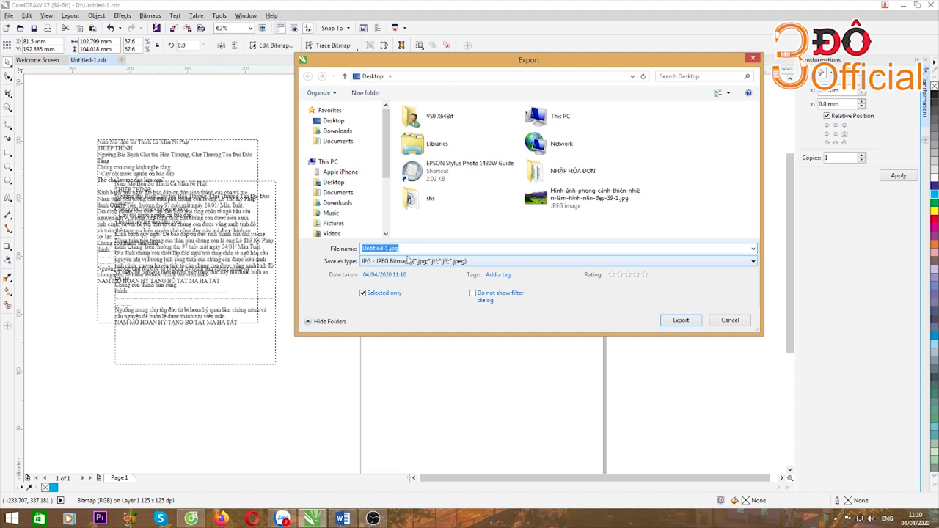
type("quoc huy 1")
left_click(446, 248)
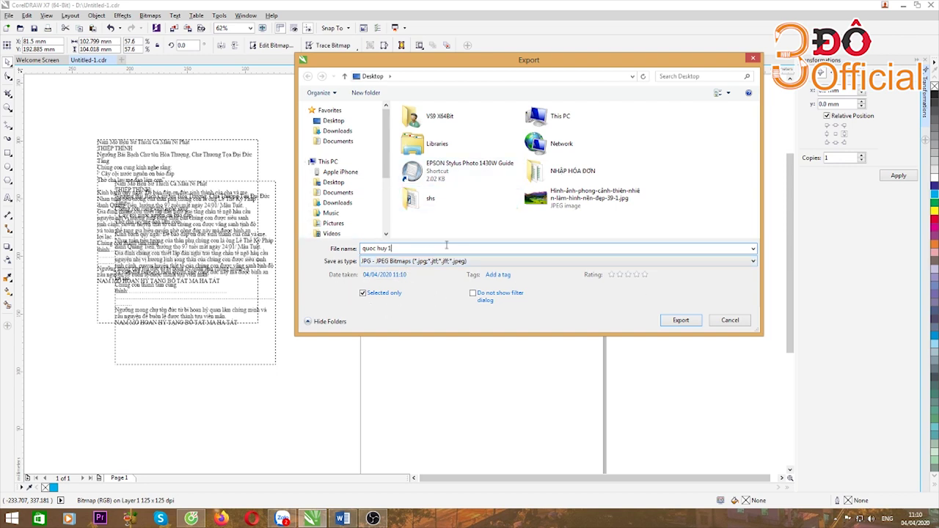
left_click(679, 323)
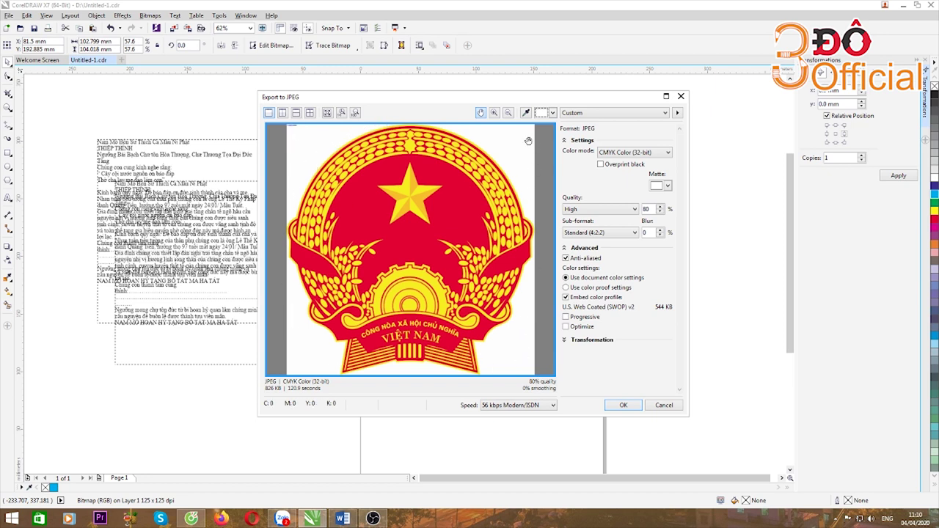
left_click(624, 408)
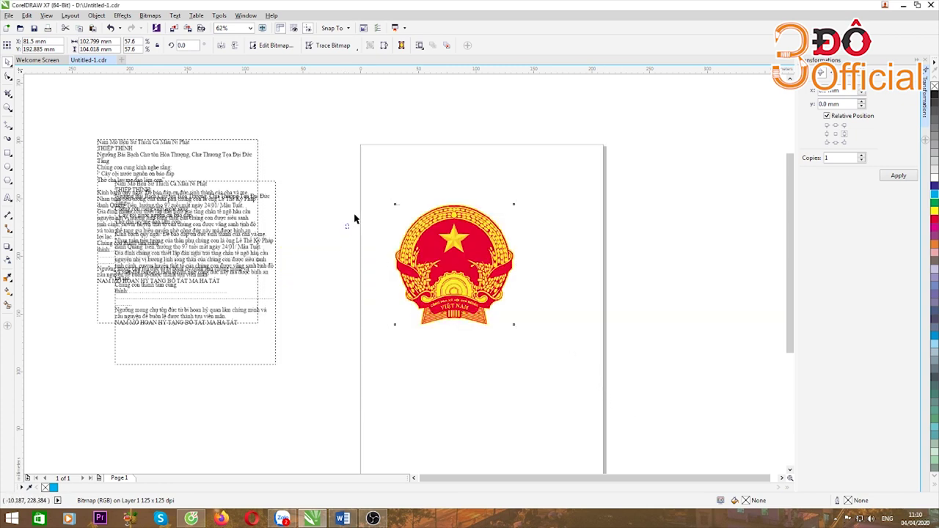
Step: Try to export only the selected emblem as a PNG 24-bit image with transparency, and cancel at the PNG settings
left_click_drag(362, 174, 581, 392)
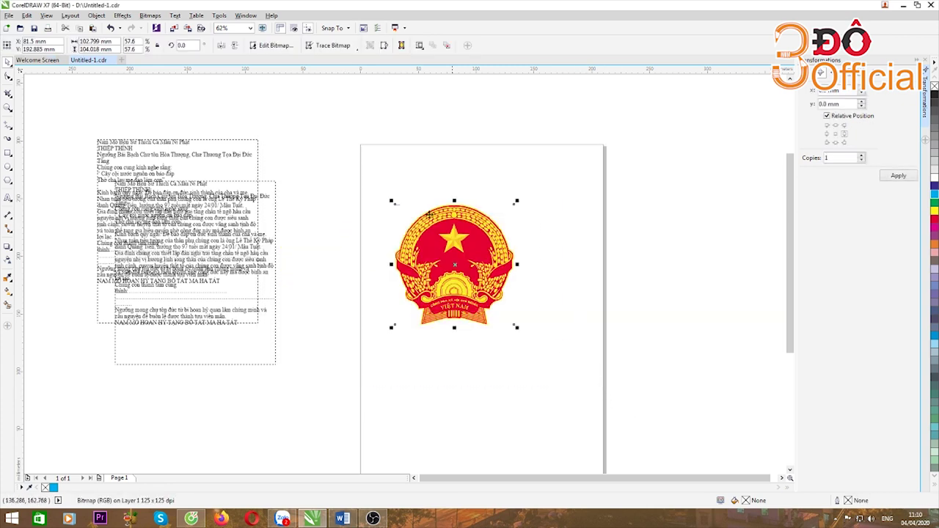
left_click(9, 16)
left_click(27, 177)
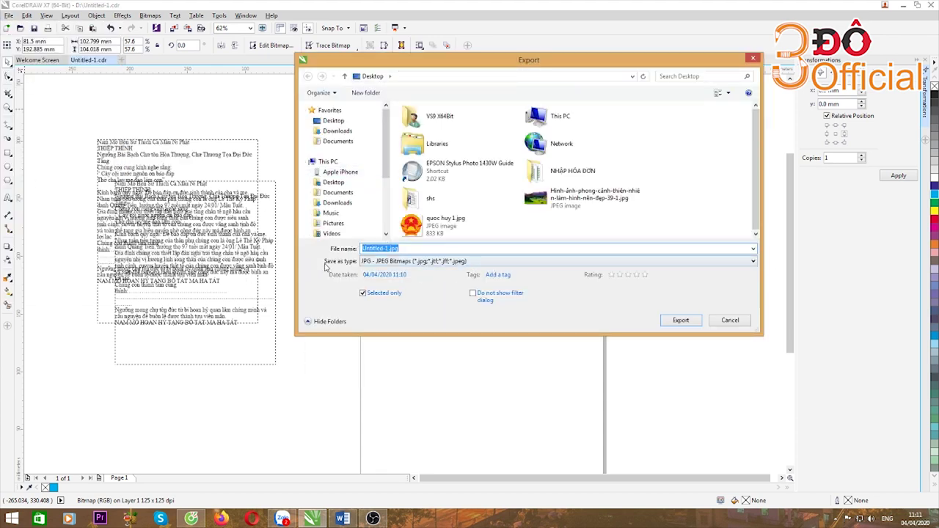
left_click(753, 263)
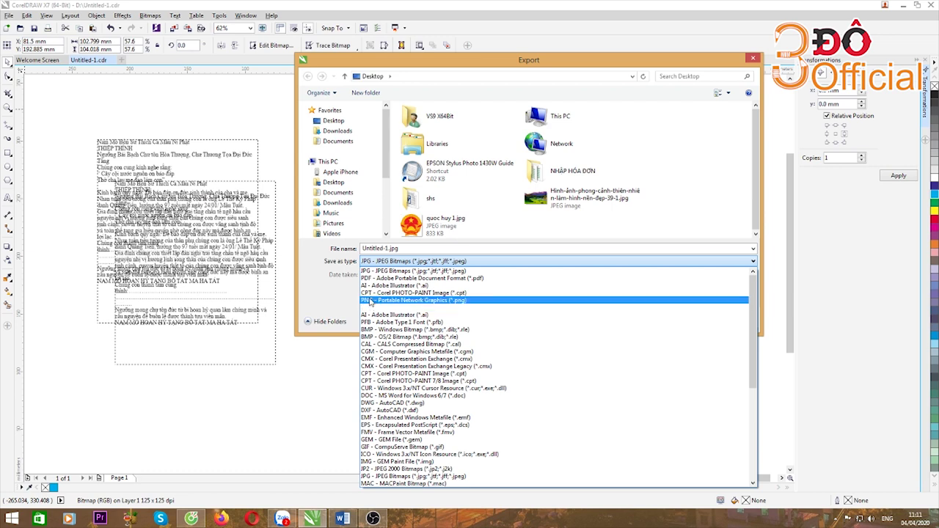
left_click(371, 302)
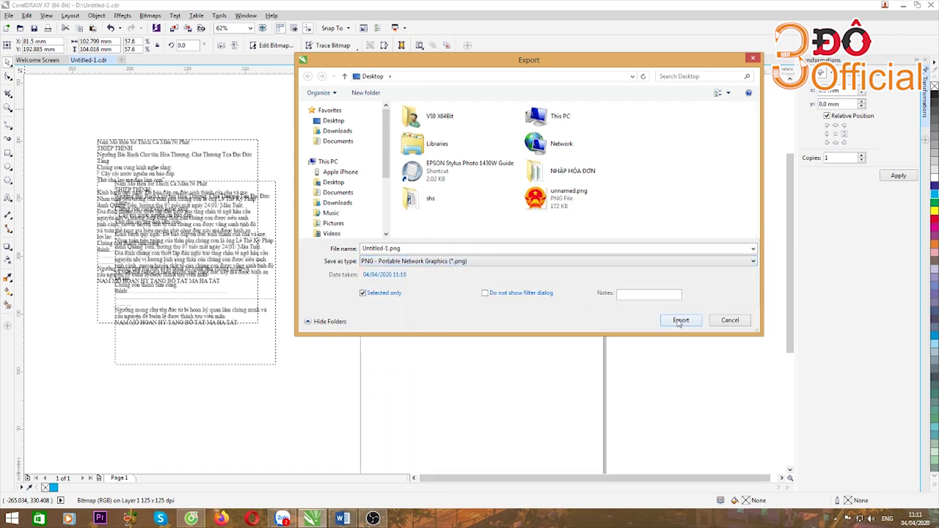
left_click_drag(446, 60, 494, 116)
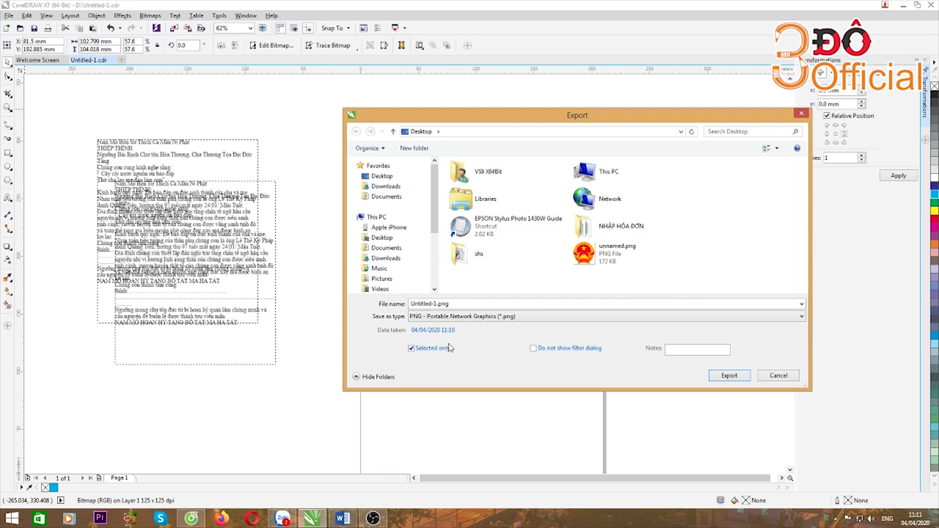
left_click(411, 348)
left_click_drag(529, 117, 517, 175)
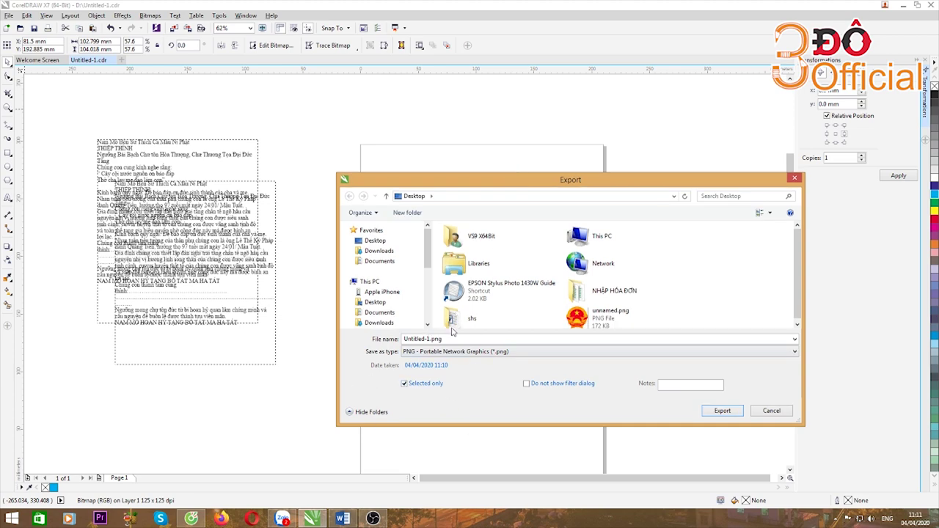
left_click_drag(543, 182, 433, 150)
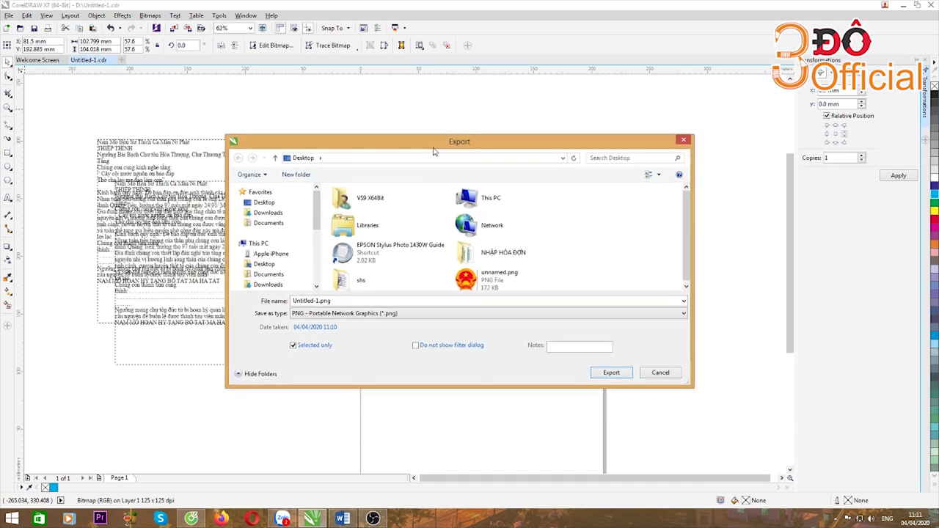
left_click(608, 373)
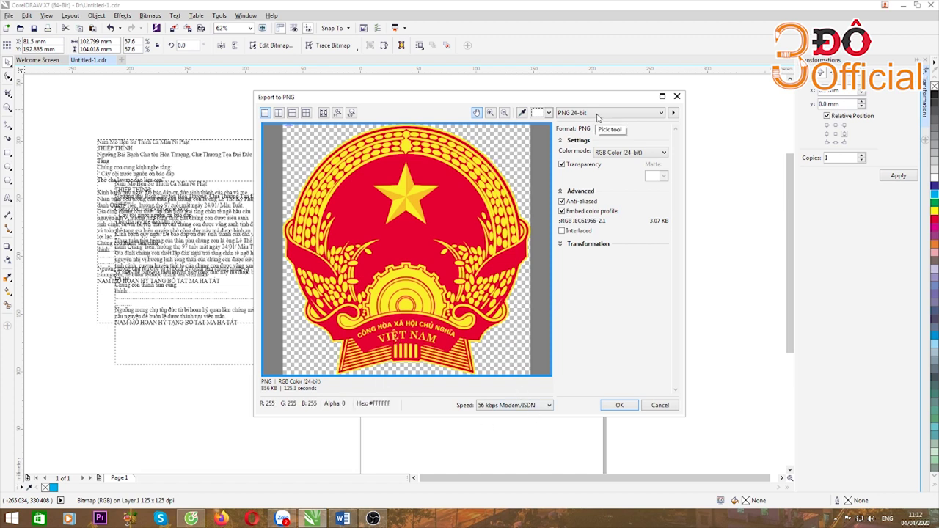
left_click(659, 404)
Step: Export only the selected emblem to the Desktop as a PNG named "quoc huy 2" in RGB Color (24-bit) with transparency
left_click(9, 16)
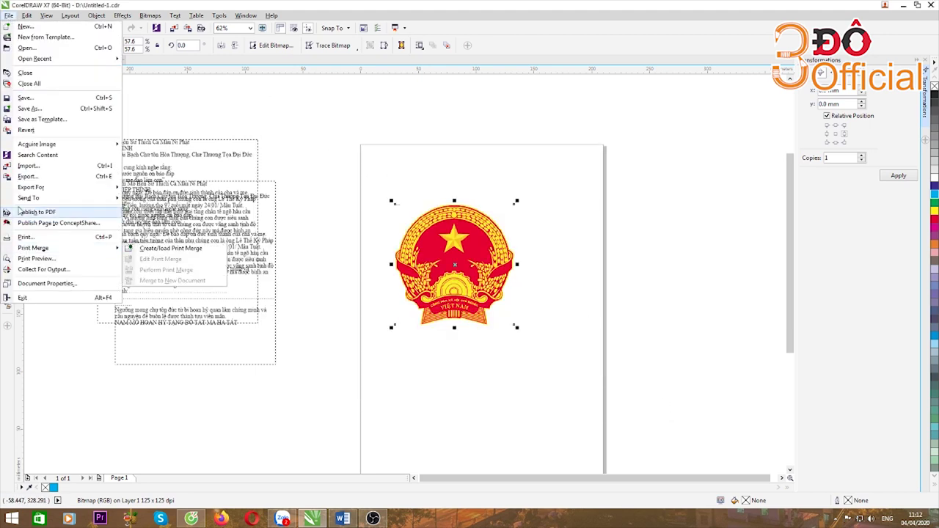
left_click(27, 176)
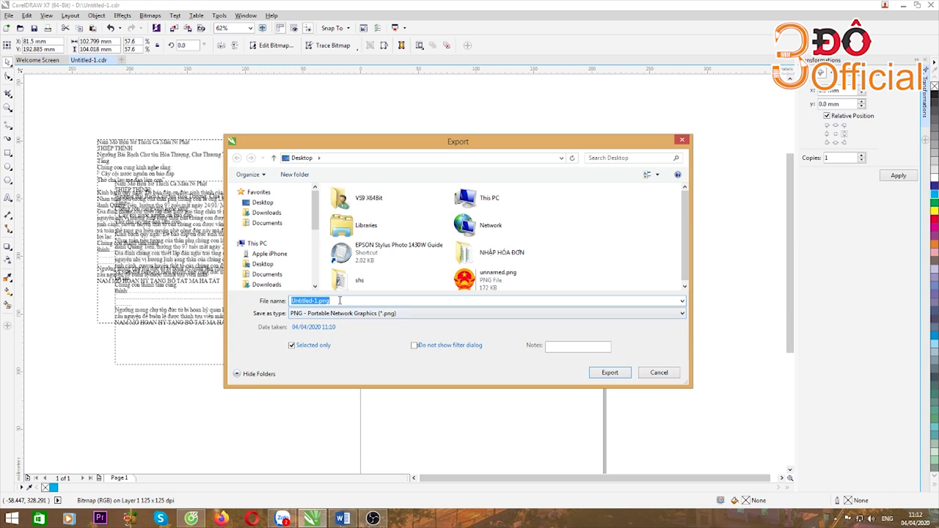
type("quopc")
key("BackSpace")
key("BackSpace")
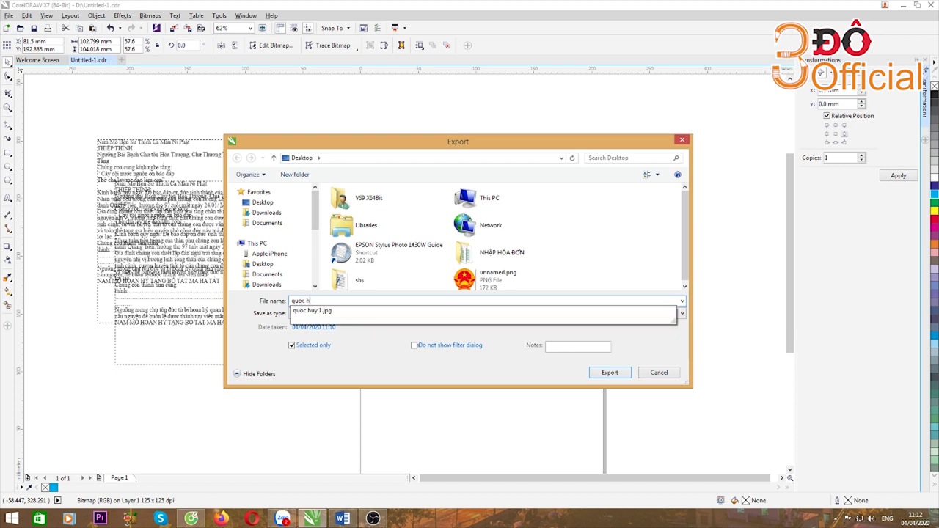
type("c huy 2")
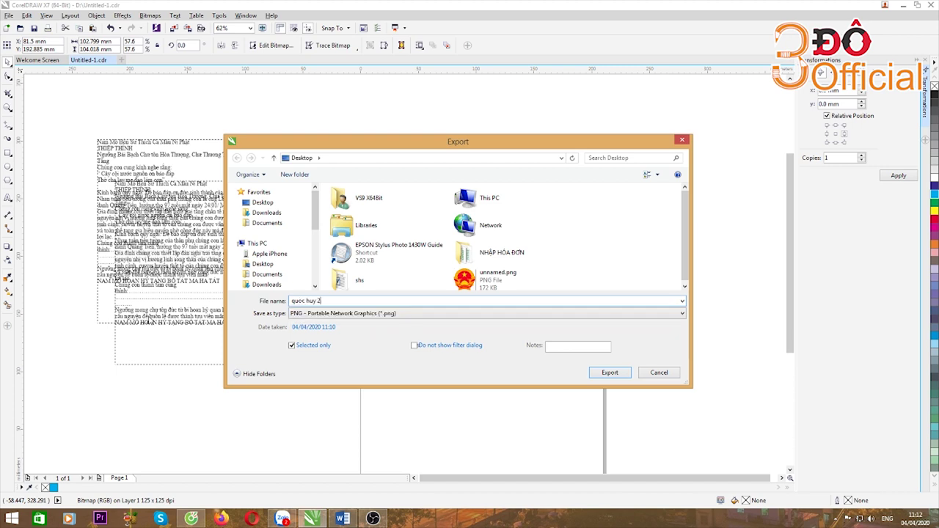
left_click(608, 373)
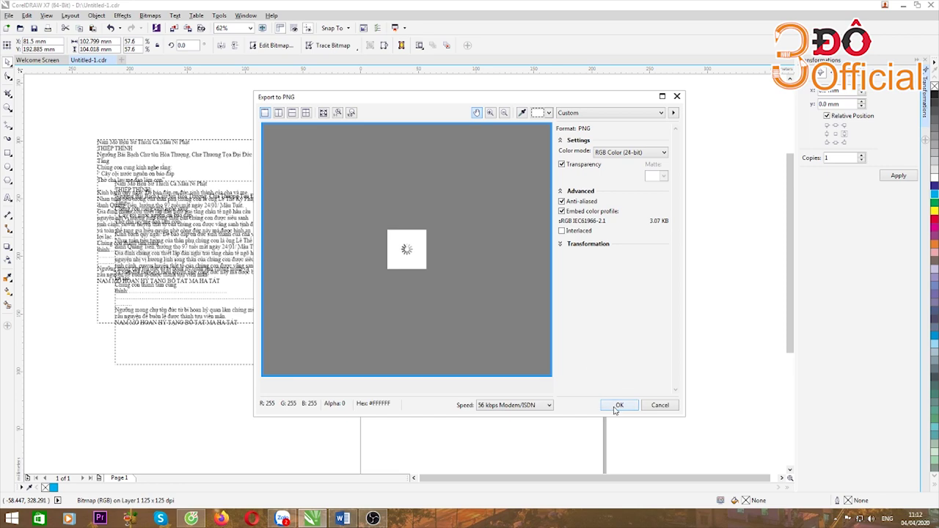
left_click(618, 406)
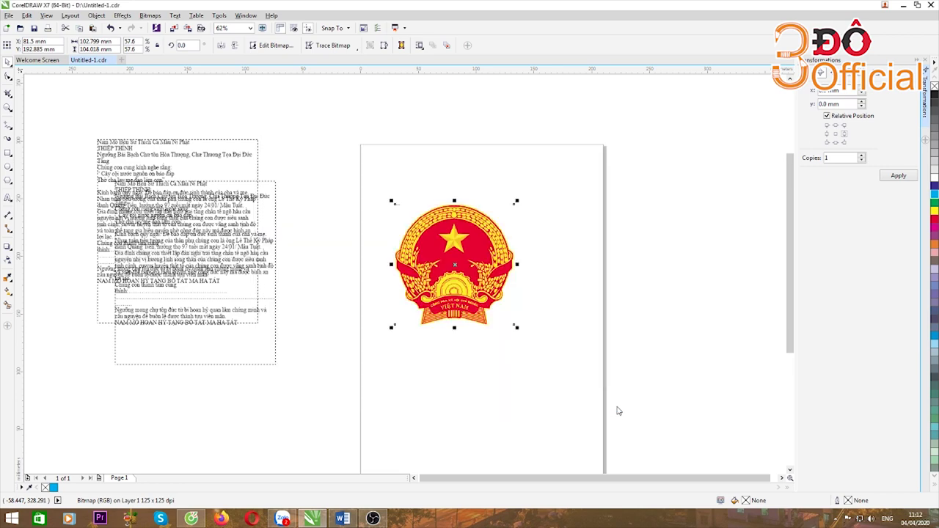
Step: Switch to the Desktop, view the exported "quoc huy 1.jpg" in Windows Photo Viewer, and close the viewer
left_click(903, 6)
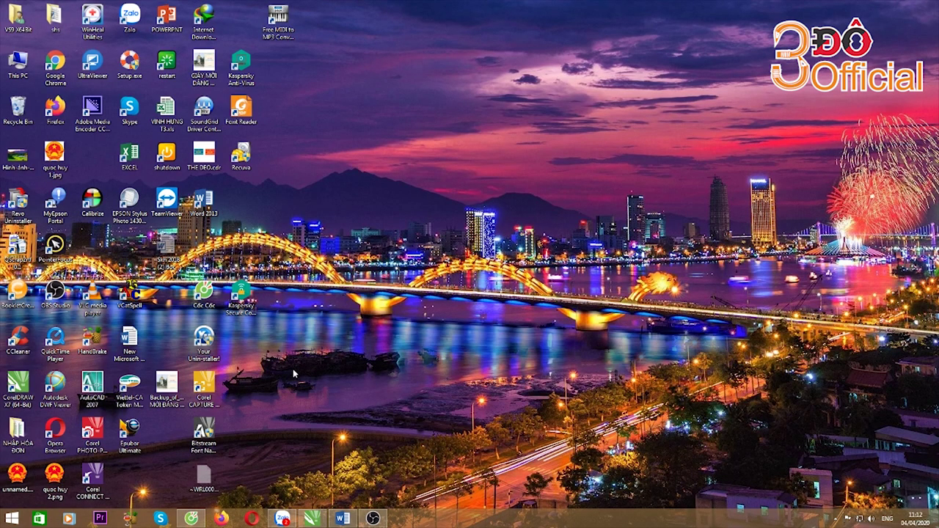
double_click(53, 158)
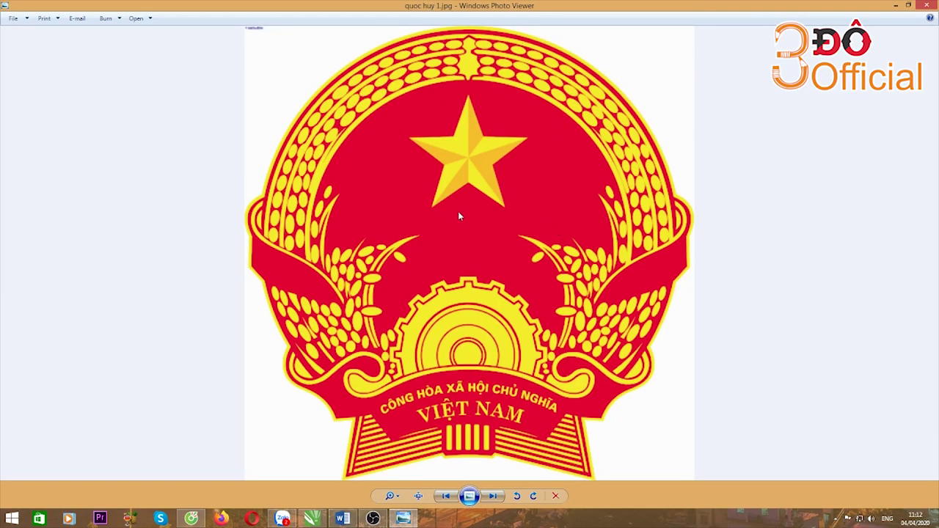
left_click(925, 5)
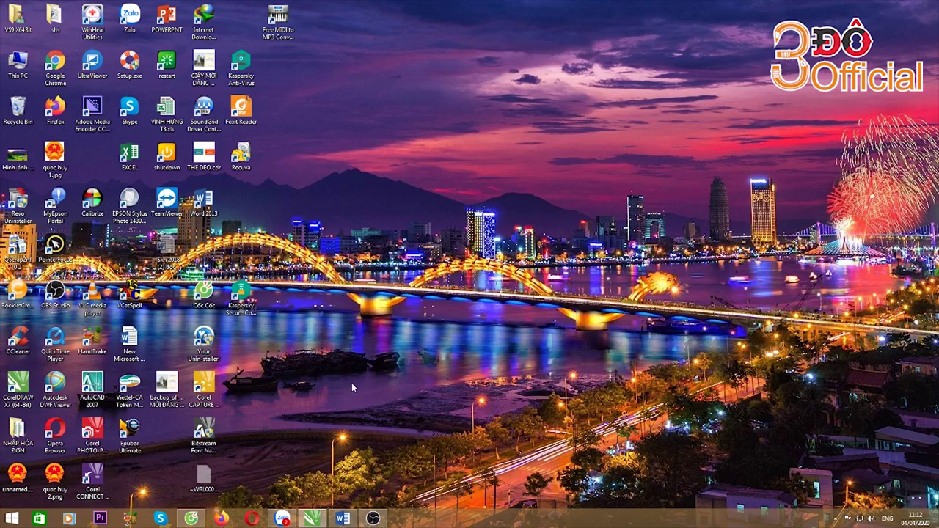
Step: Bring "quoc huy 2.png" from the Desktop into the CorelDRAW drawing in place of the original emblem, across the page's right edge
left_click_drag(56, 478, 459, 195)
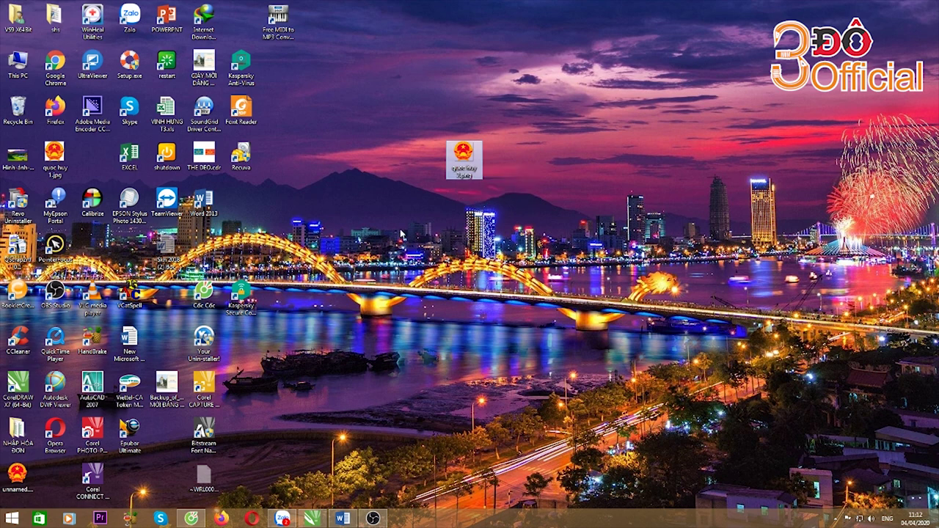
left_click(444, 165)
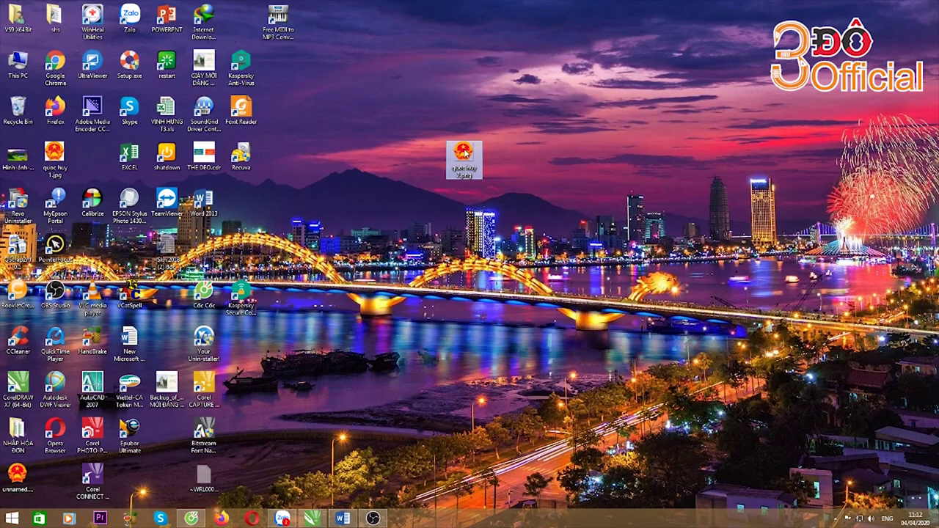
left_click_drag(464, 152, 404, 367)
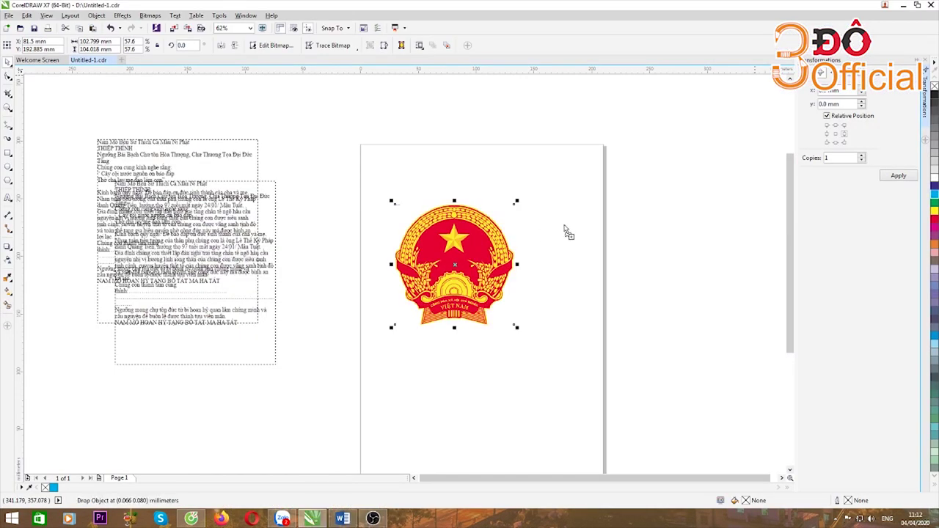
left_click_drag(565, 230, 619, 229)
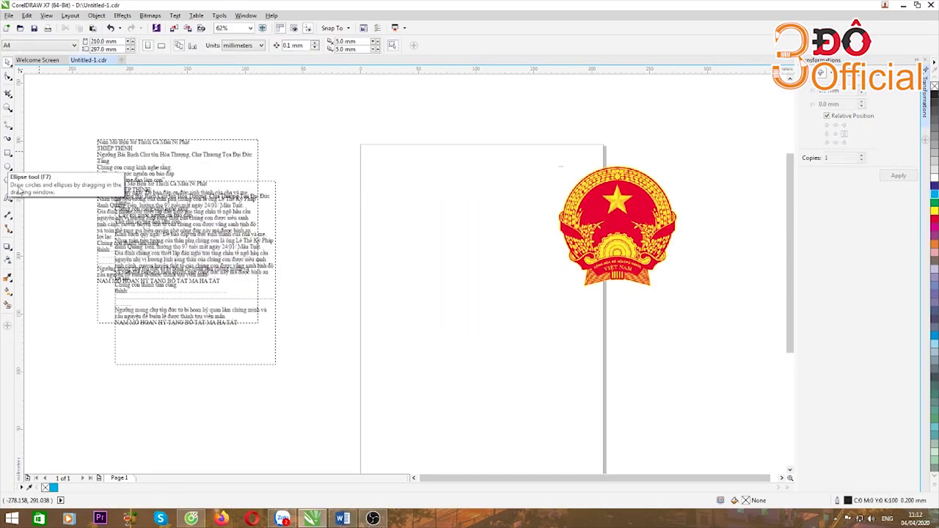
Step: Draw a rectangle about 168 mm by 125 mm across the page's left edge and move the PNG emblem onto it
left_click(8, 152)
left_click_drag(343, 158, 537, 303)
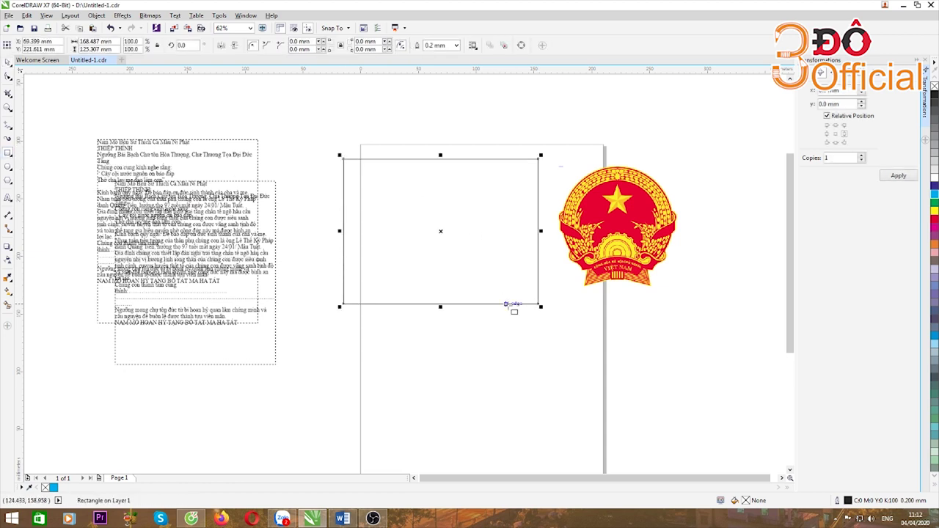
left_click_drag(622, 239, 457, 245)
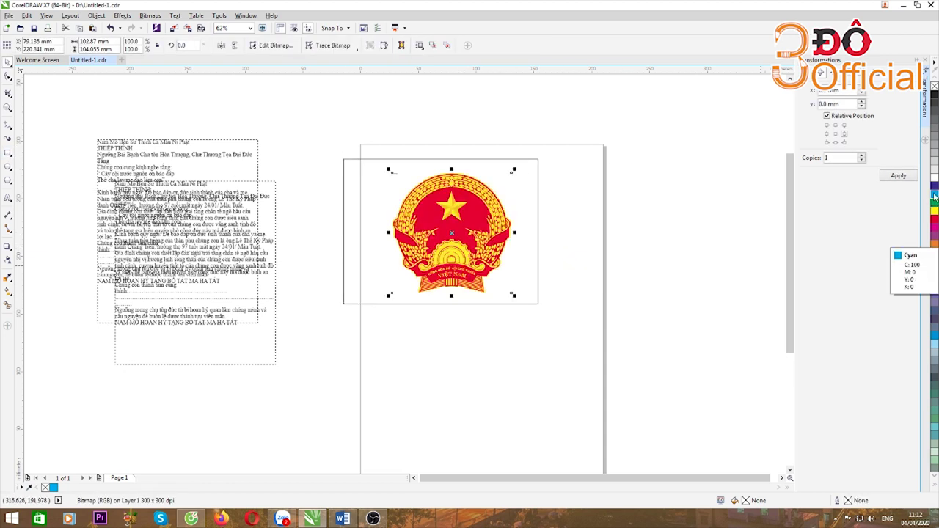
Step: Fill the rectangle with Cyan and send it to the back behind the PNG emblem
left_click(537, 183)
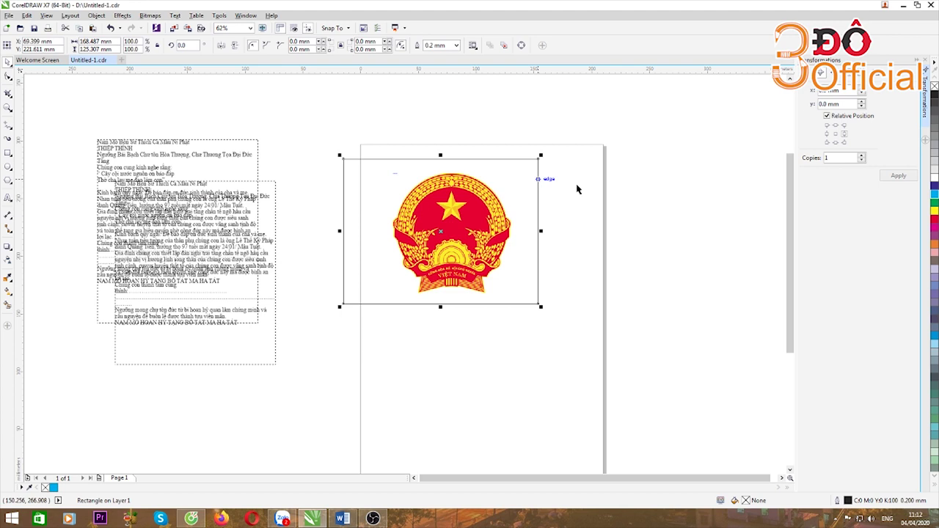
left_click(934, 198)
key("shift+Page_Down")
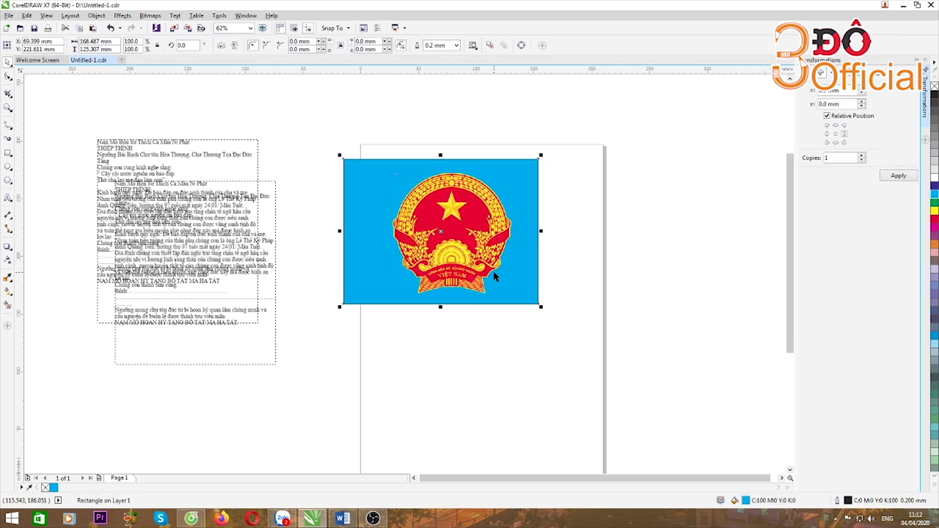
left_click(422, 375)
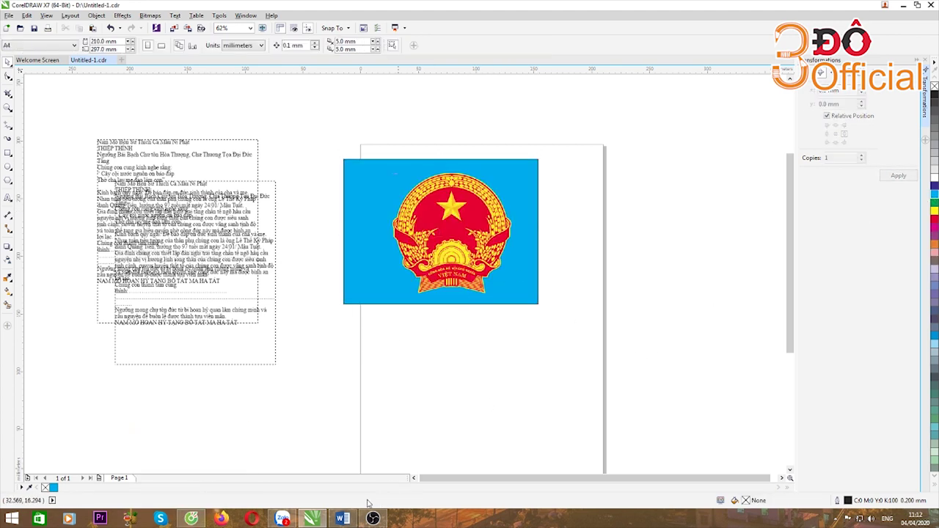
Step: Place "quoc huy 1.jpg" from the Desktop on the cyan rectangle with the PNG emblem beside it, and delete the text blocks beside the page
left_click(903, 6)
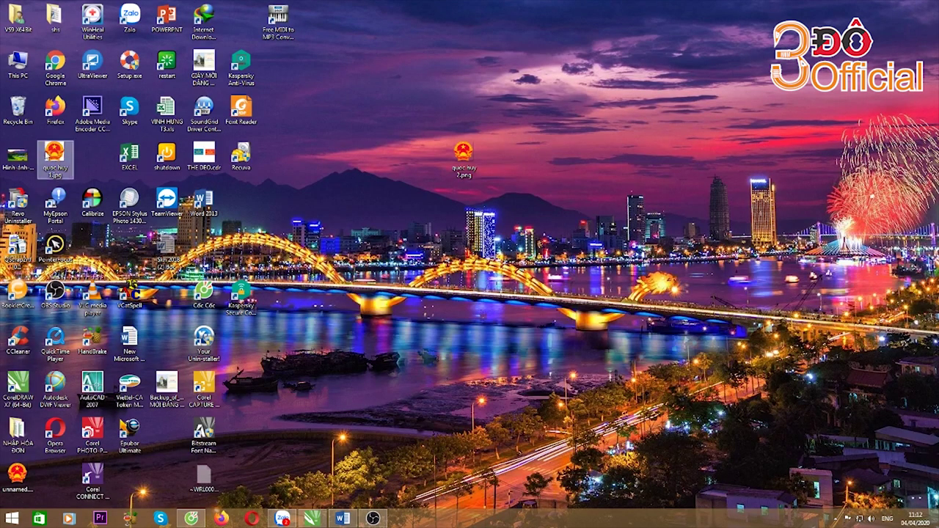
left_click_drag(56, 158, 444, 223)
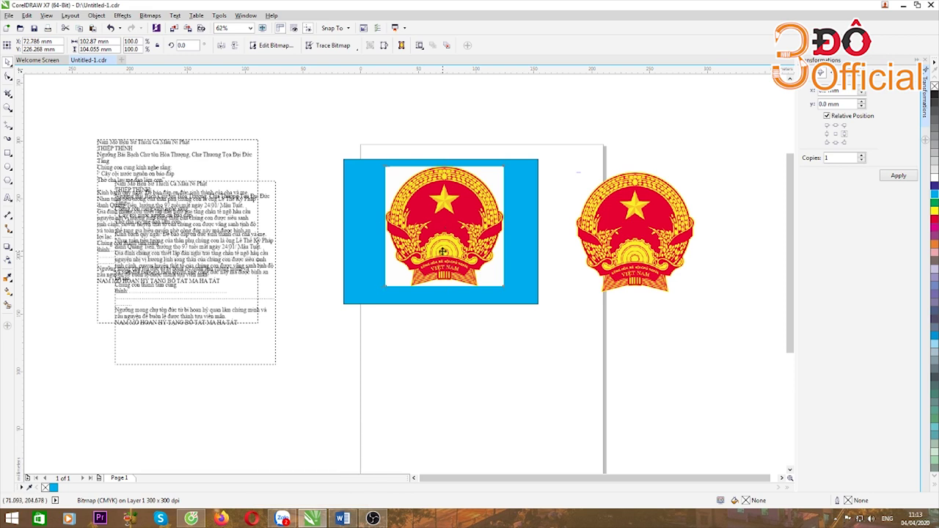
left_click_drag(449, 279, 444, 281)
left_click(114, 121)
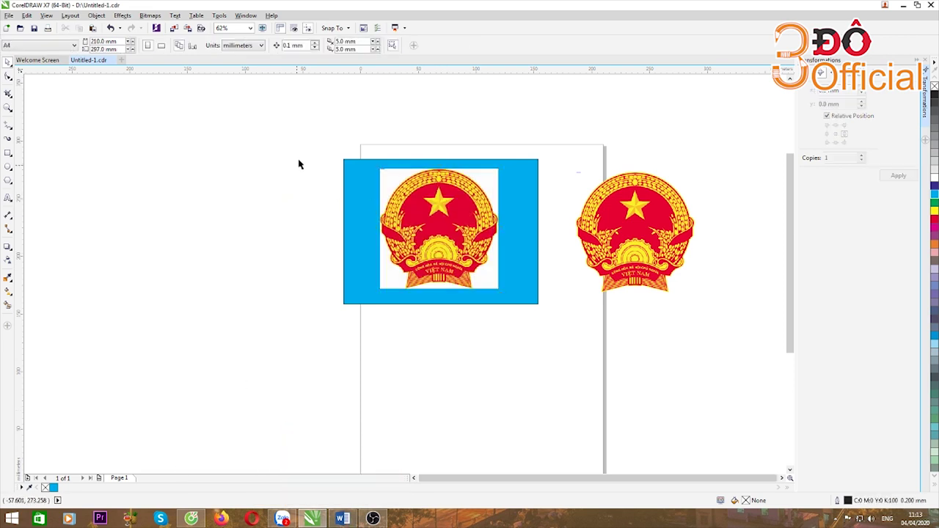
Step: Compare the backgrounds of the JPEG emblem on the cyan rectangle and the PNG emblem beside it, up close and at page level
left_click_drag(286, 132, 563, 301)
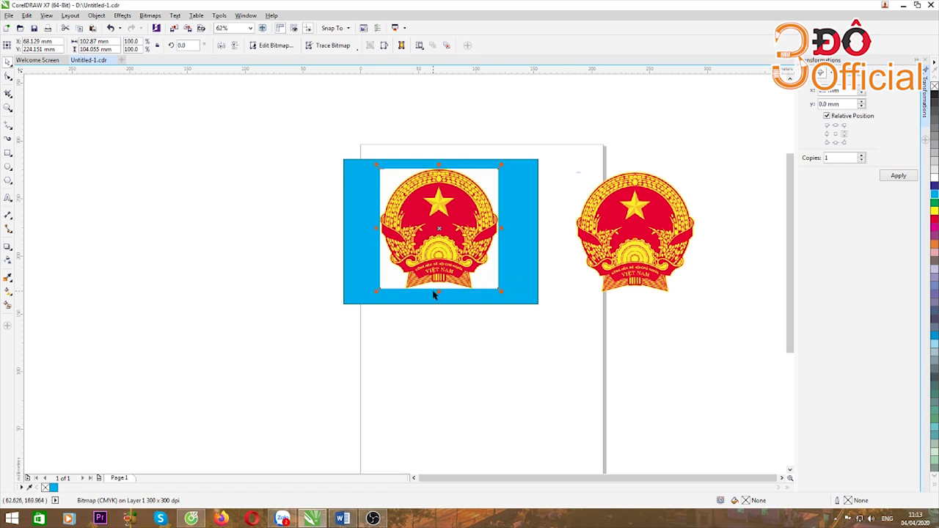
scroll(478, 228, "up", 3)
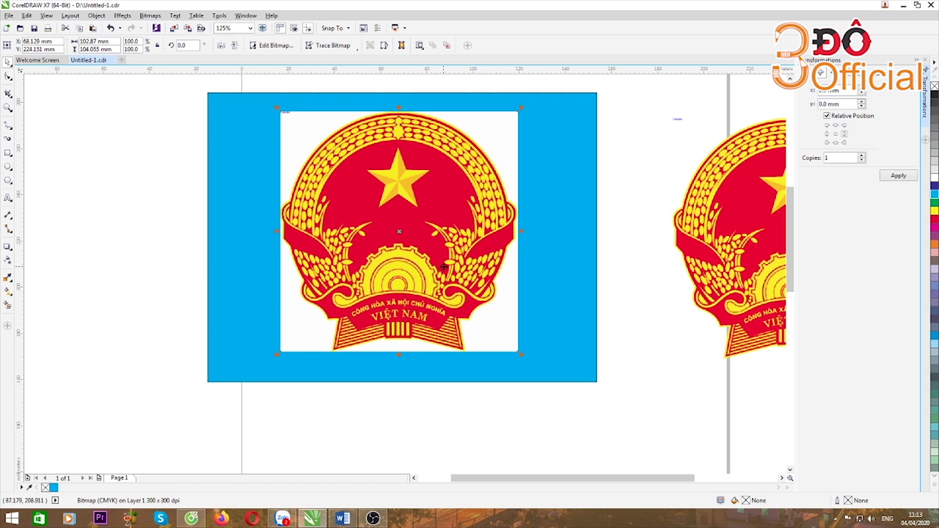
scroll(440, 262, "down", 2)
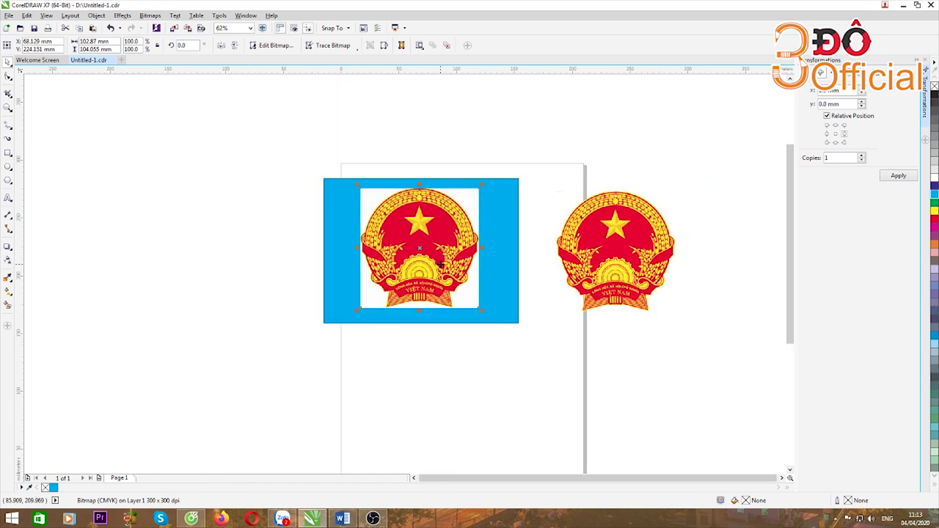
left_click_drag(232, 163, 707, 358)
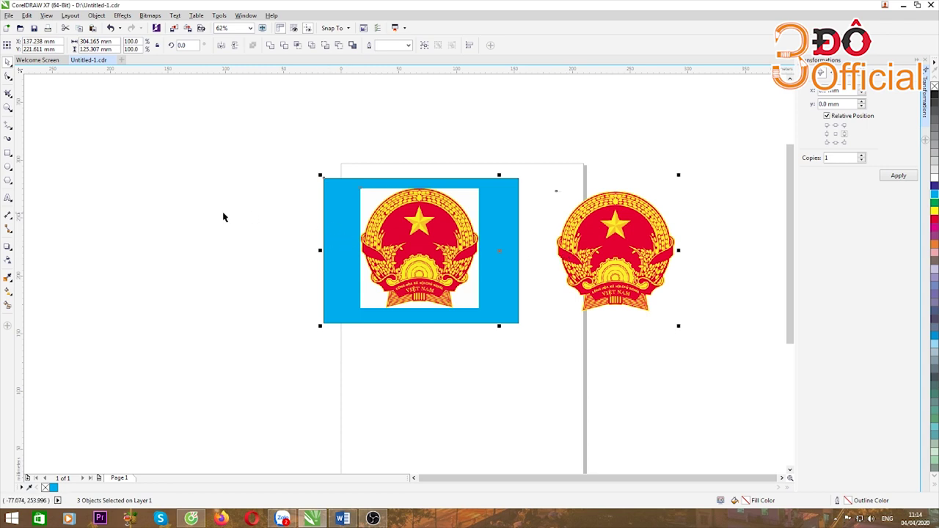
left_click(198, 199)
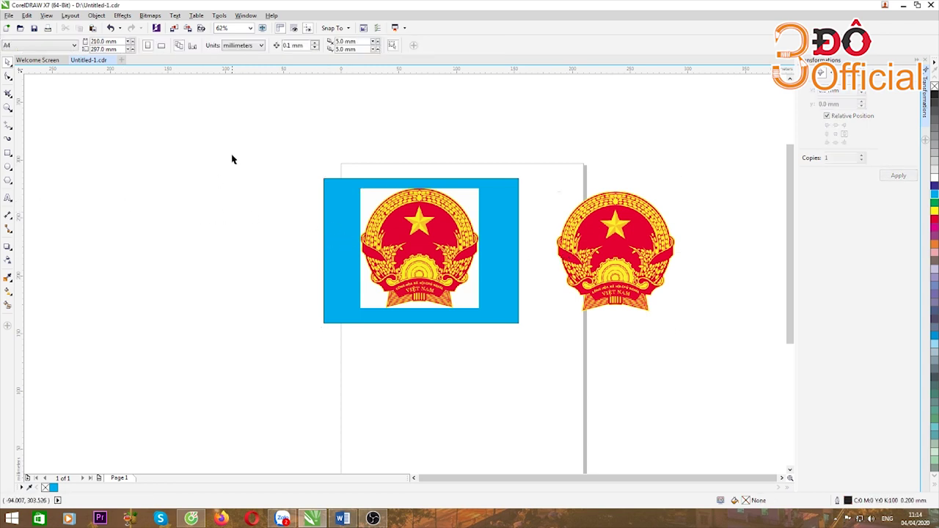
left_click_drag(234, 155, 683, 350)
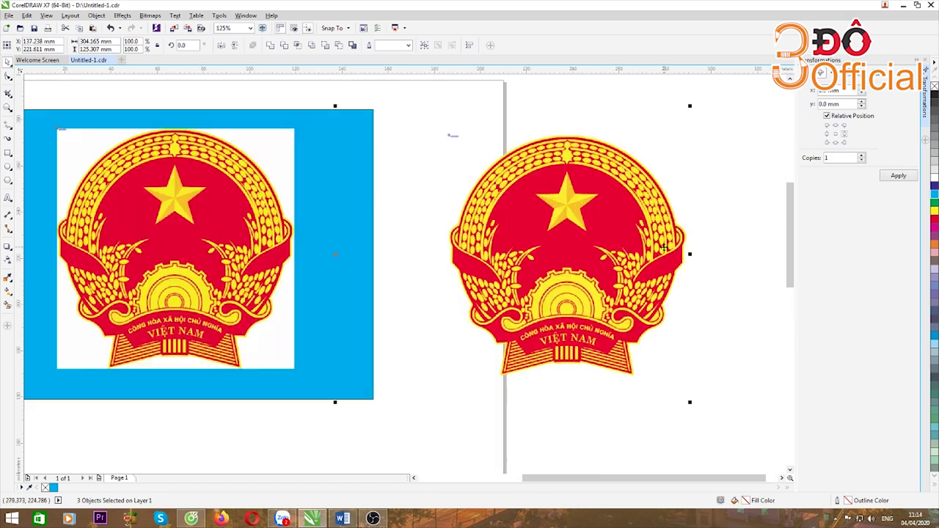
scroll(678, 267, "up", 2)
scroll(668, 249, "down", 2)
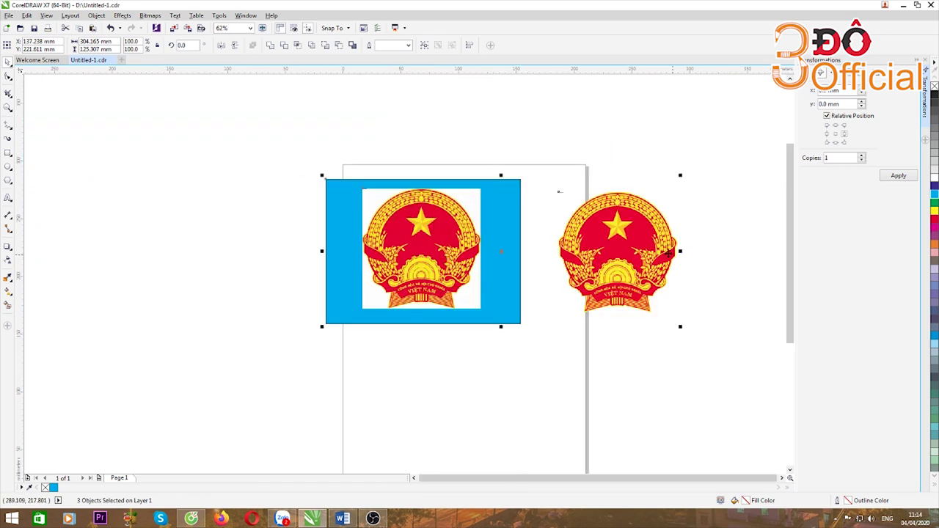